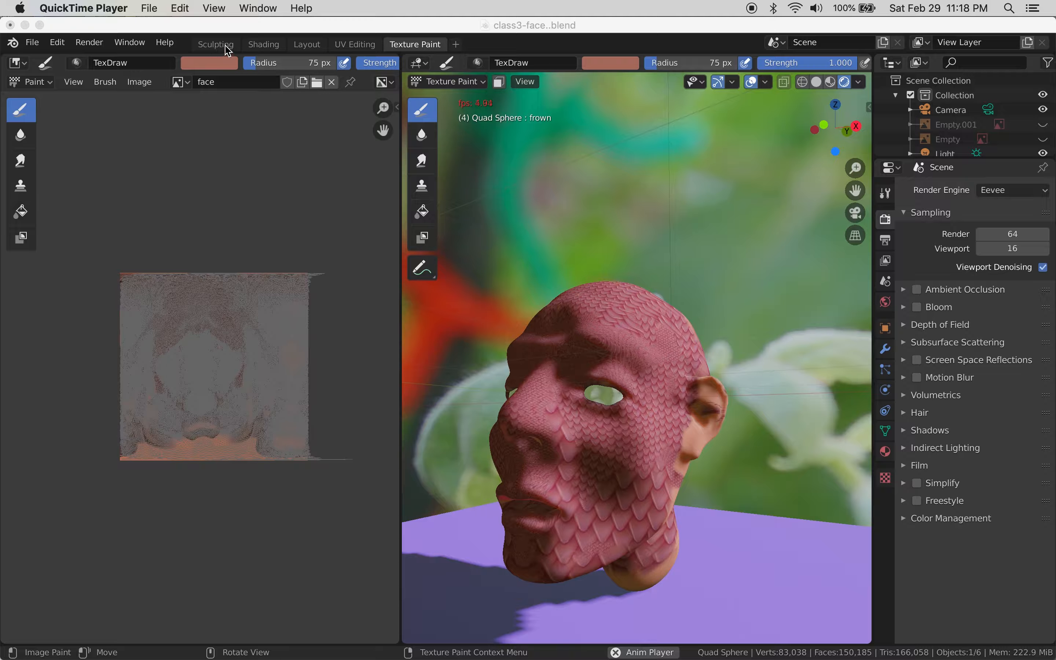
- Switch to the Layout workspace and stop the animation playback
left_click(306, 48)
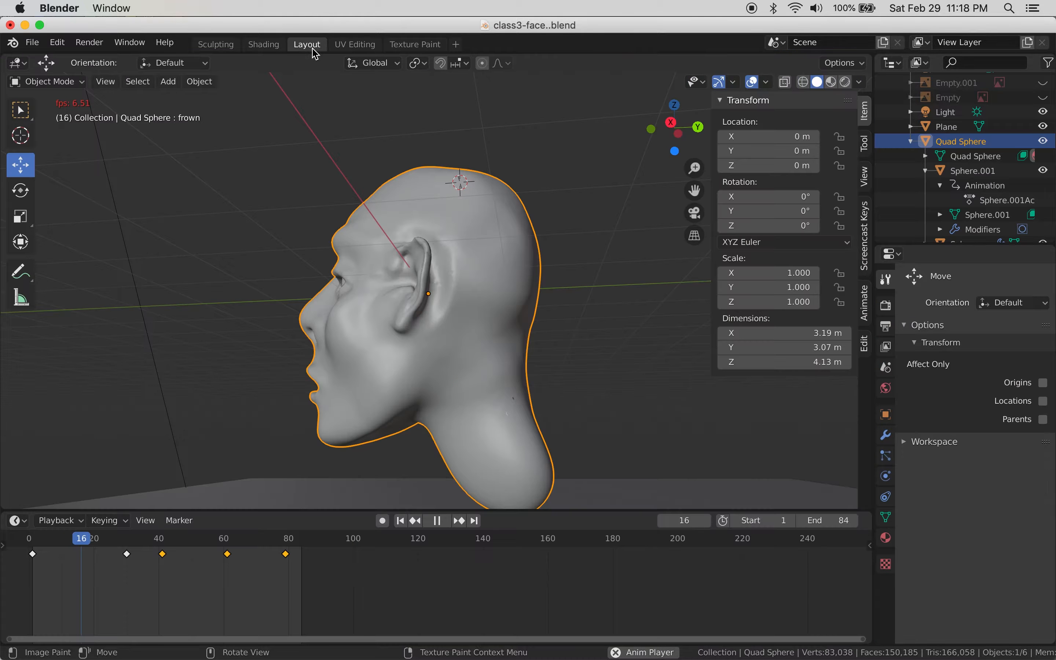
middle_click_drag(369, 228, 313, 408)
key("space")
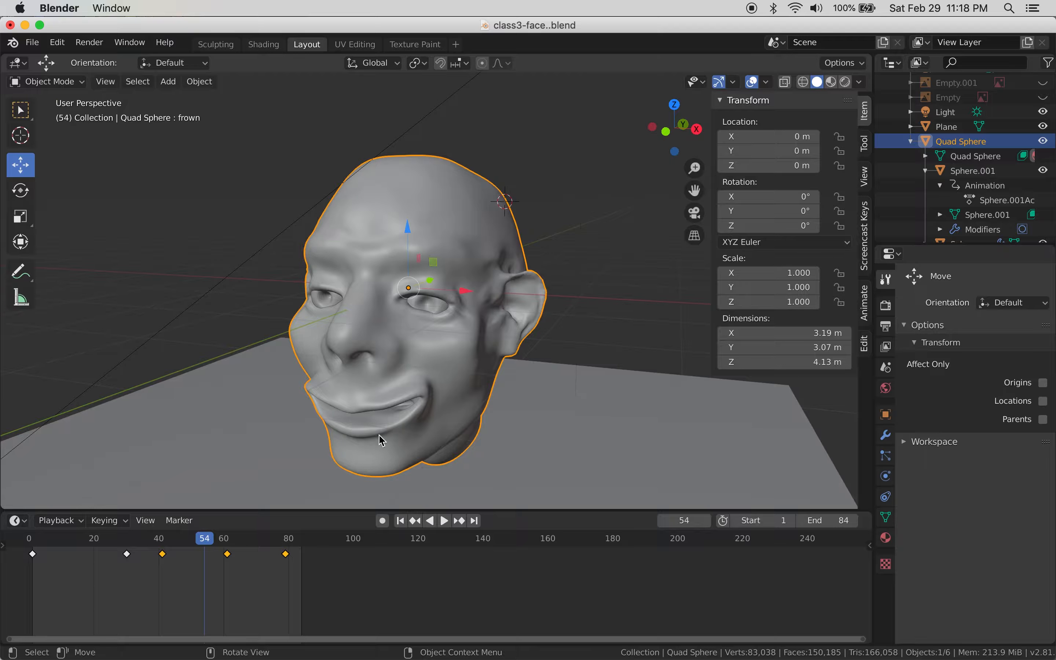
- Hide the transform properties sidebar in the 3D viewport
scroll(604, 269, "down", 5)
scroll(604, 270, "up", 4)
mouse_move(604, 270)
middle_mouse_down()
mouse_move(575, 247)
mouse_move(594, 259)
middle_mouse_up()
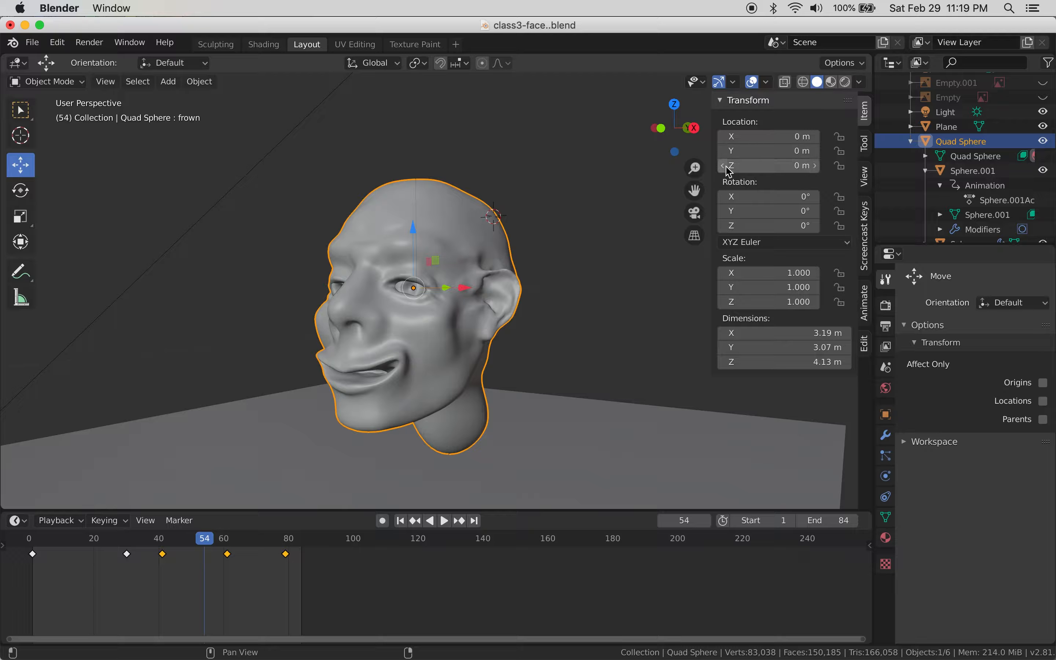
left_click_drag(712, 162, 921, 165)
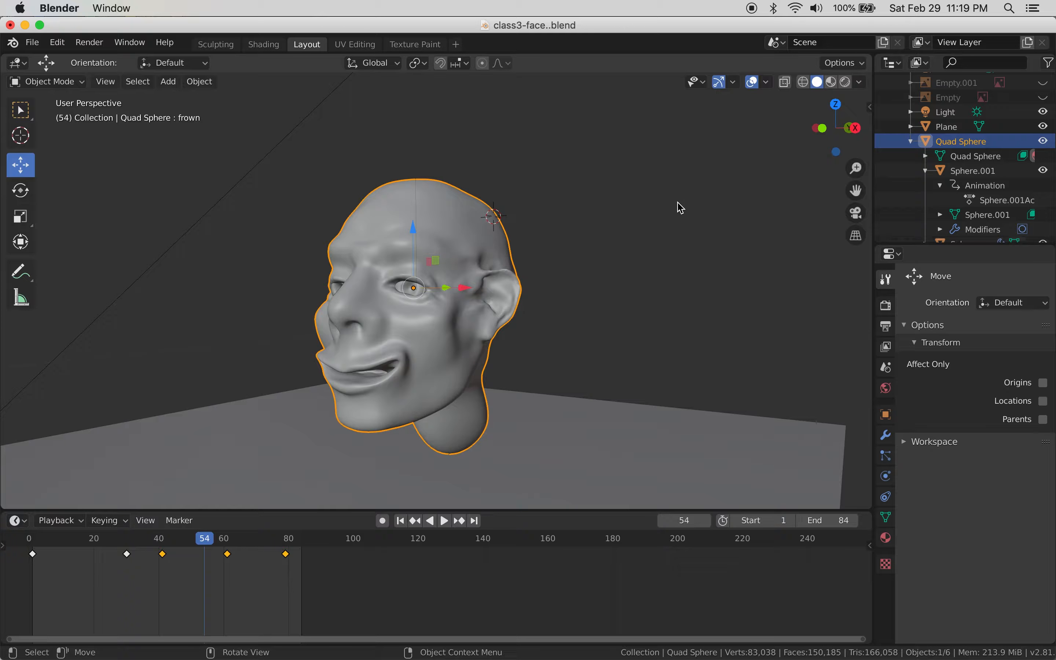
- Compare the head in solid and material preview shading, finishing with the viewport in rendered shading
left_click(846, 84)
left_click(816, 83)
middle_click_drag(586, 218, 574, 234)
scroll(563, 244, "down", 4)
scroll(564, 244, "up", 5)
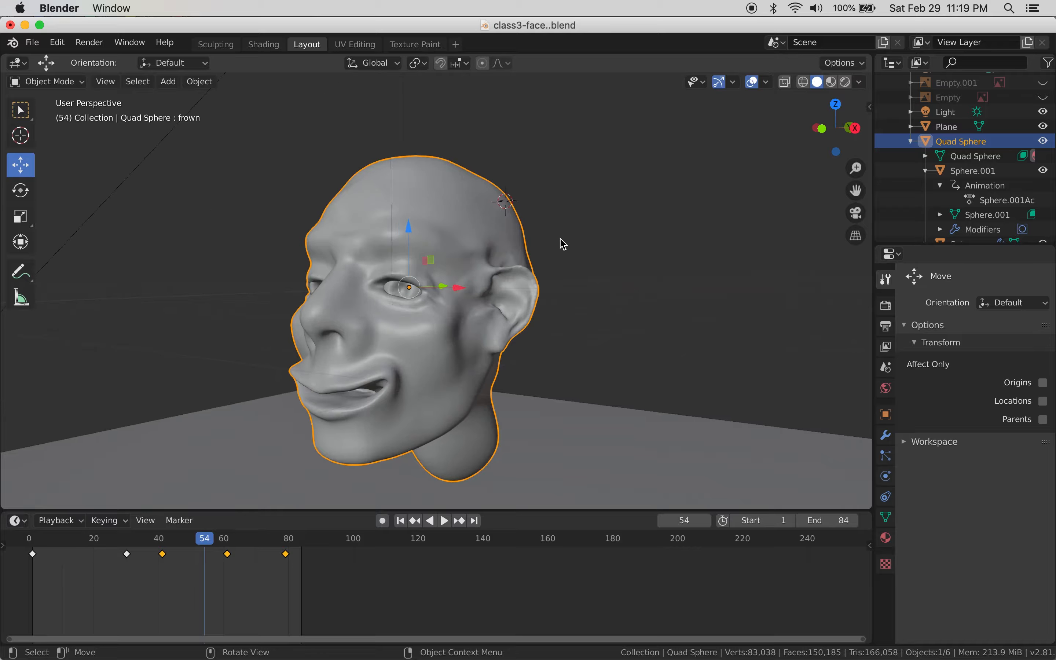
middle_click_drag(566, 240, 533, 242, "shift")
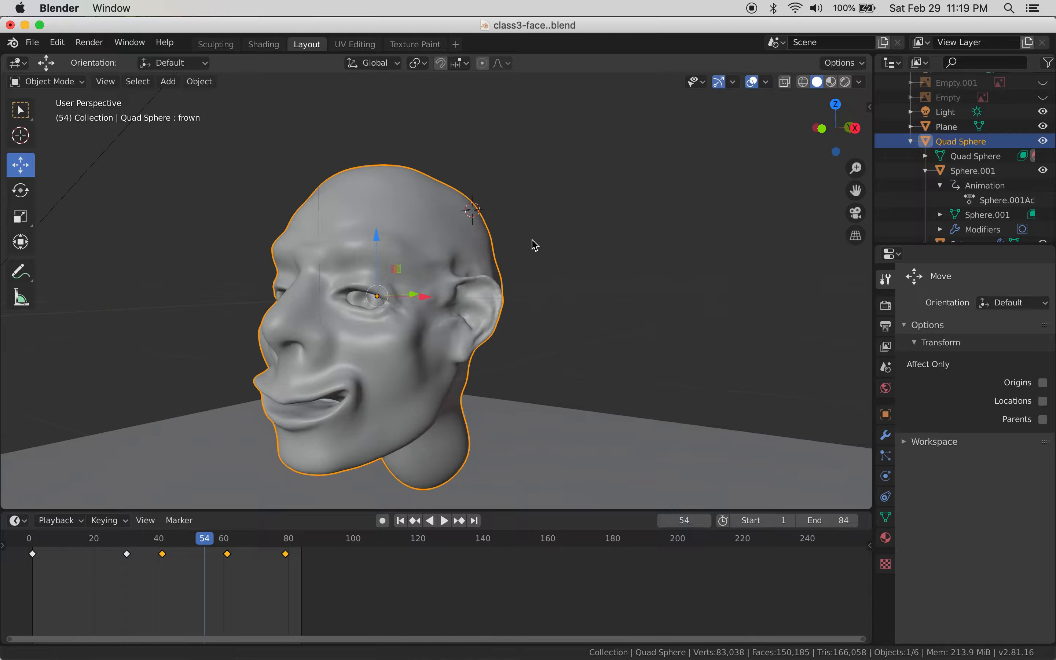
left_click(833, 83)
mouse_move(613, 314)
middle_mouse_down()
mouse_move(733, 309)
mouse_move(618, 301)
middle_mouse_up()
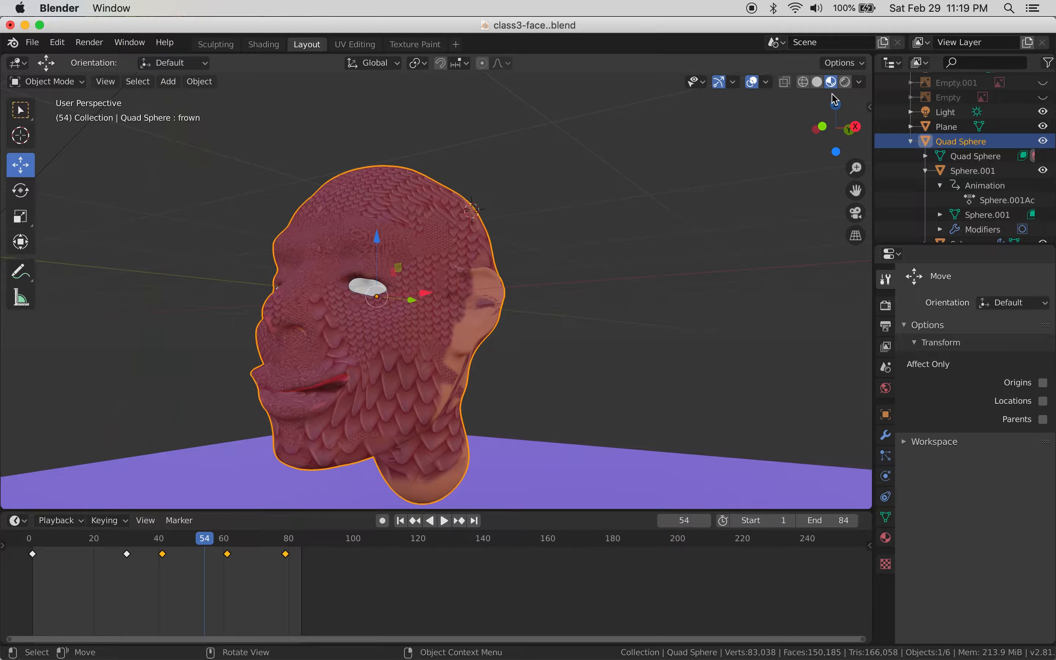
left_click(845, 82)
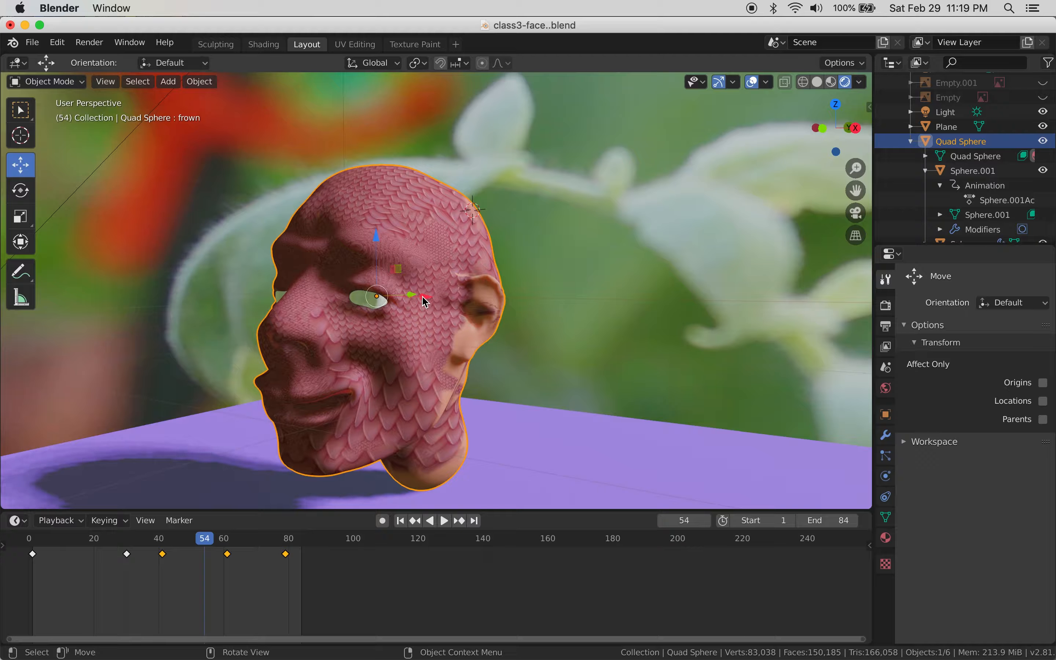
middle_click_drag(425, 302, 431, 325)
left_click_drag(437, 307, 579, 327)
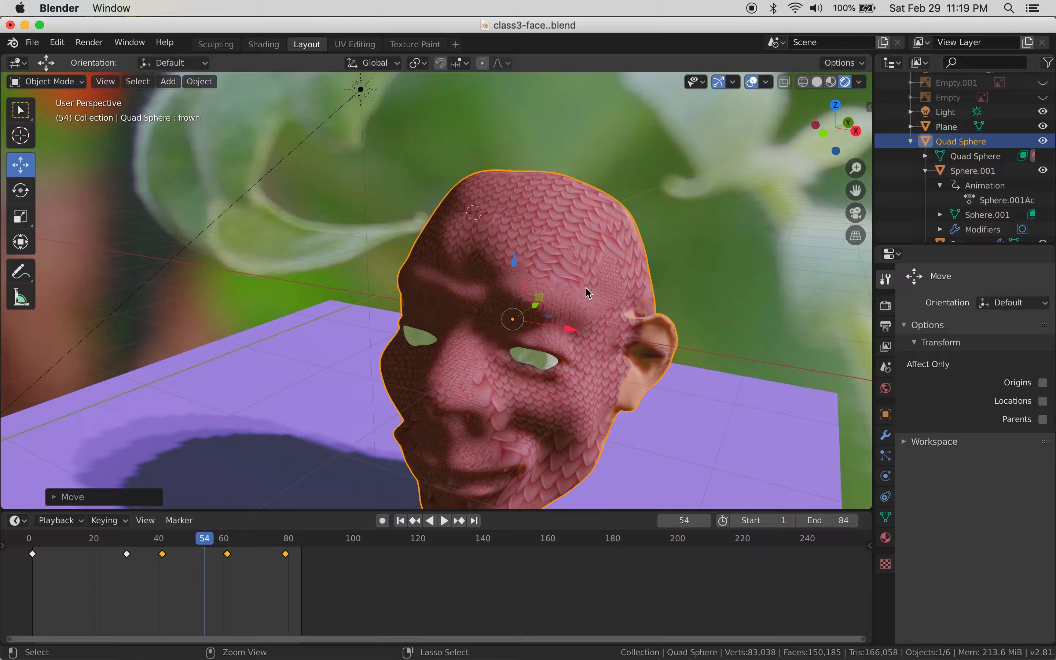
key("ctrl+z")
scroll(598, 315, "down", 3)
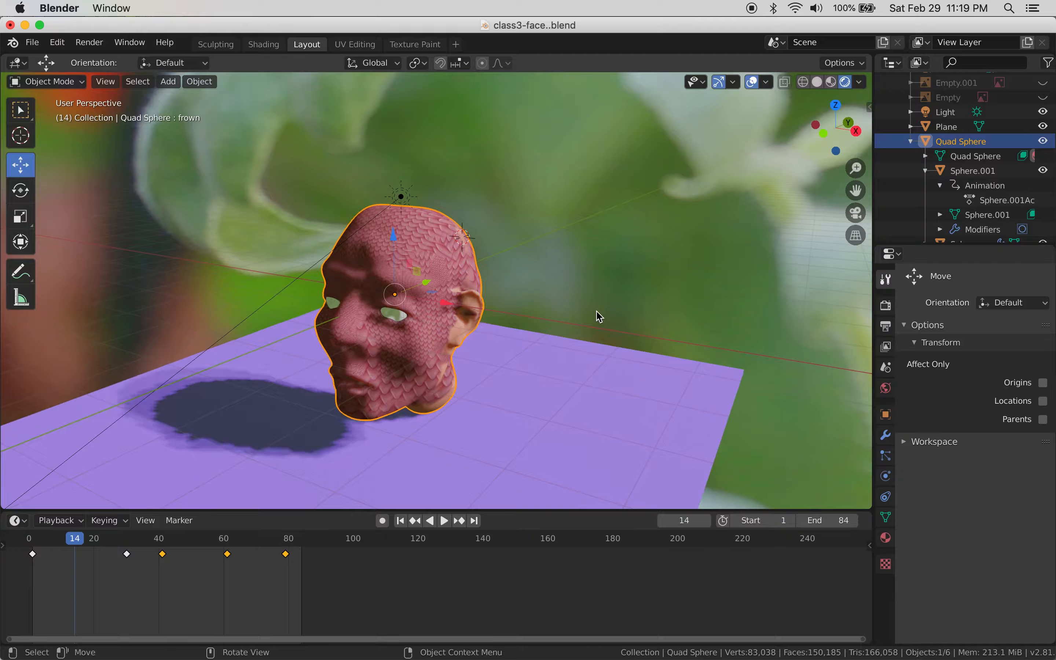
- Select the light above the head and move it out beyond the visible ear
scroll(599, 315, "up", 2)
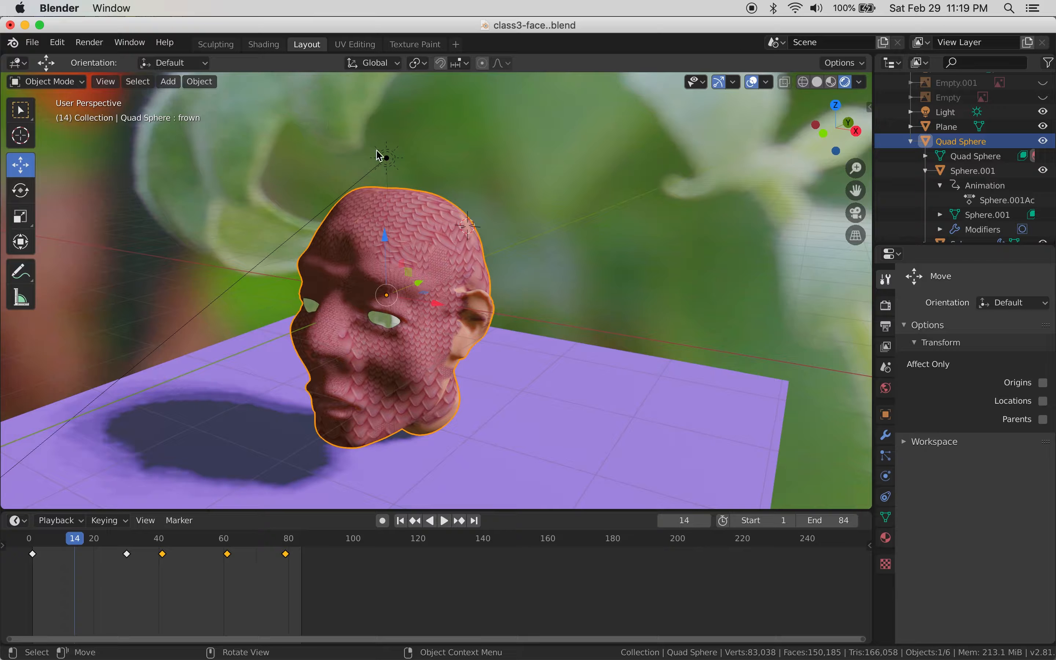
left_click(397, 170)
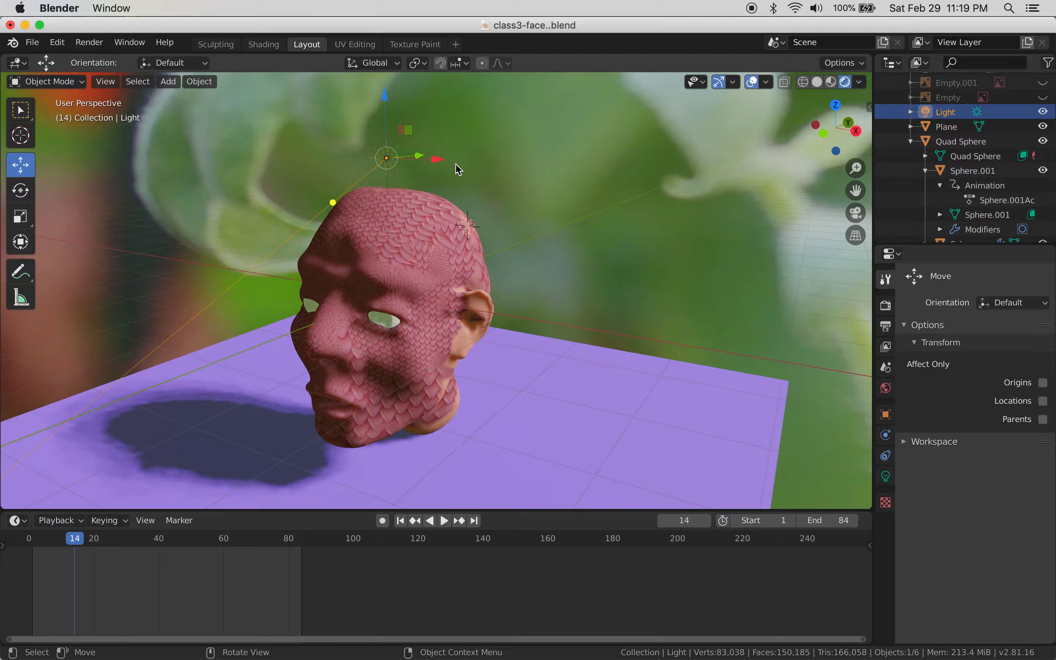
left_click_drag(455, 160, 652, 203)
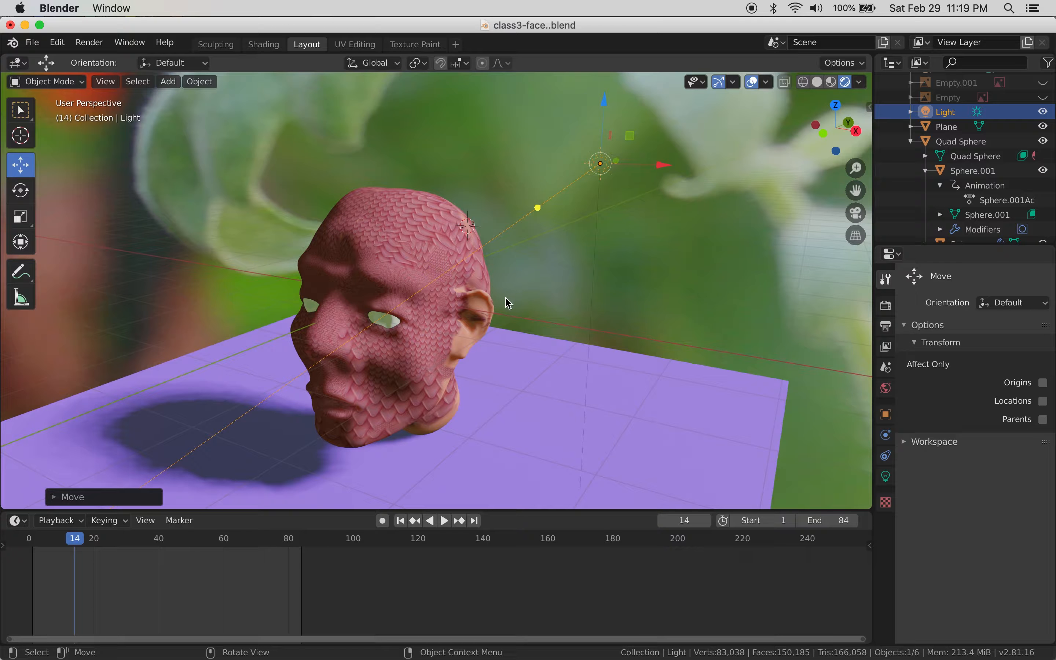
mouse_move(525, 278)
middle_mouse_down()
mouse_move(532, 245)
mouse_move(527, 283)
middle_mouse_up()
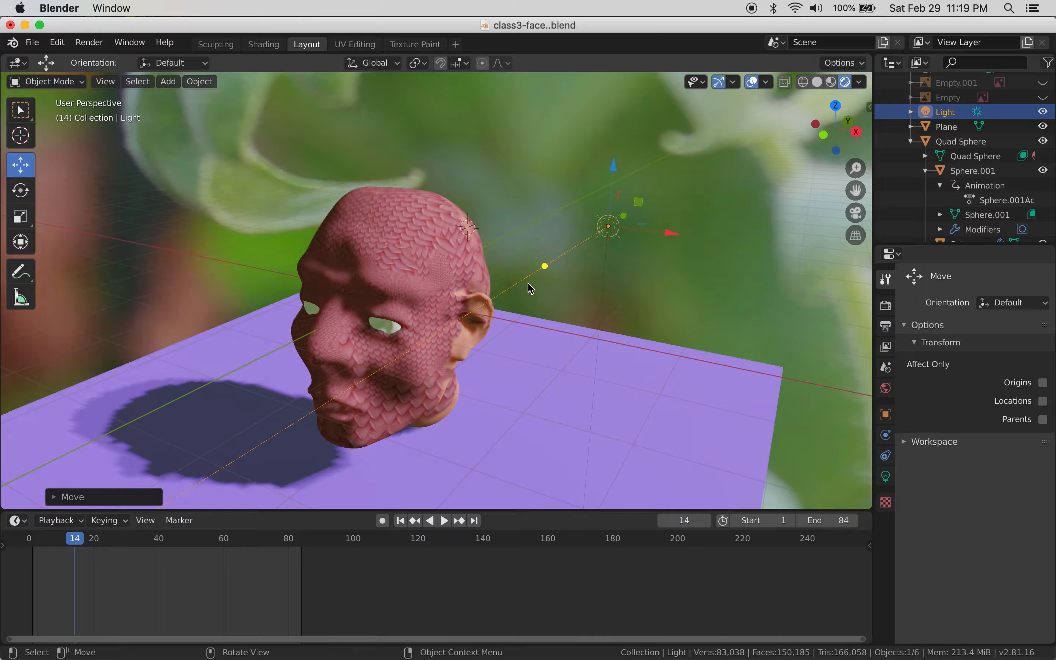
left_click(608, 228)
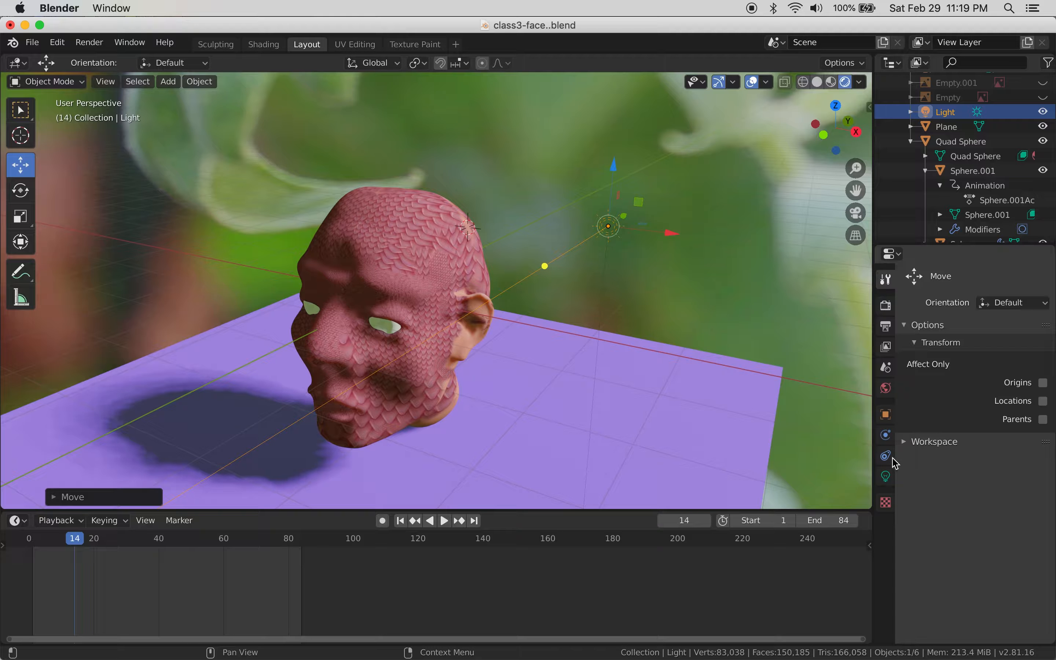
- Change the type of the scene's light to Point in its light settings
scroll(943, 131, "up", 3)
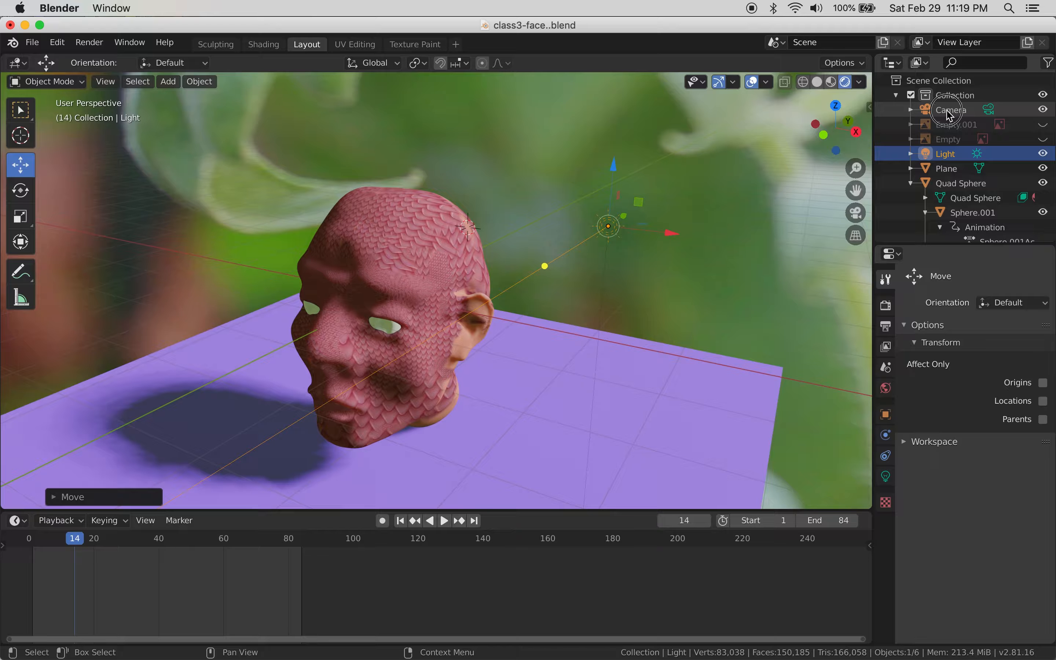
left_click(950, 114)
left_click(950, 156)
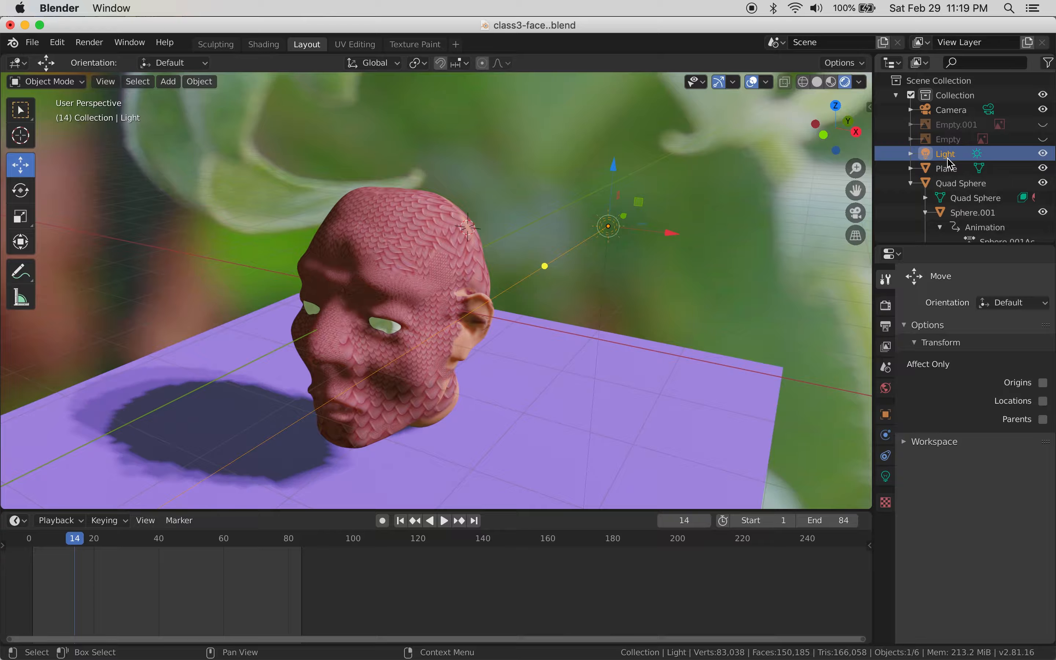
scroll(723, 198, "down", 2)
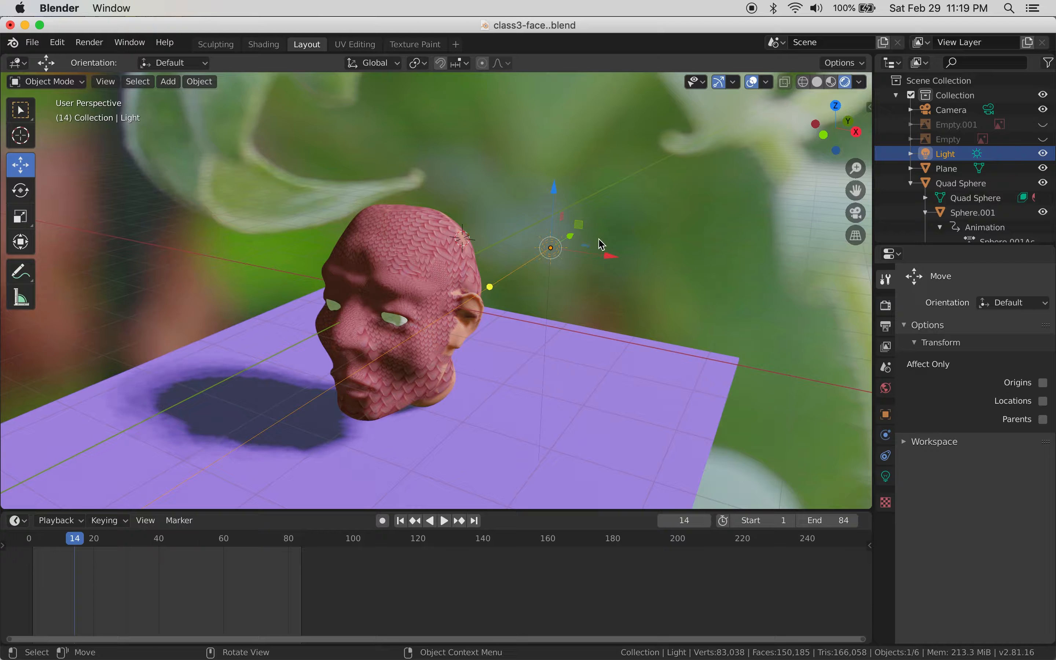
left_click(549, 252)
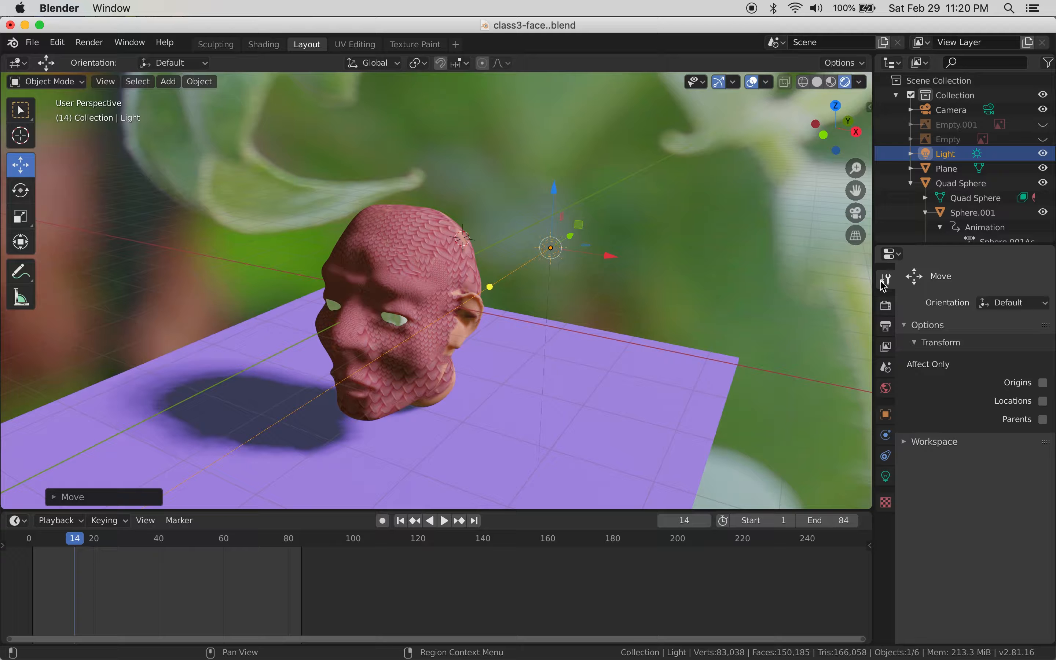
left_click(886, 477)
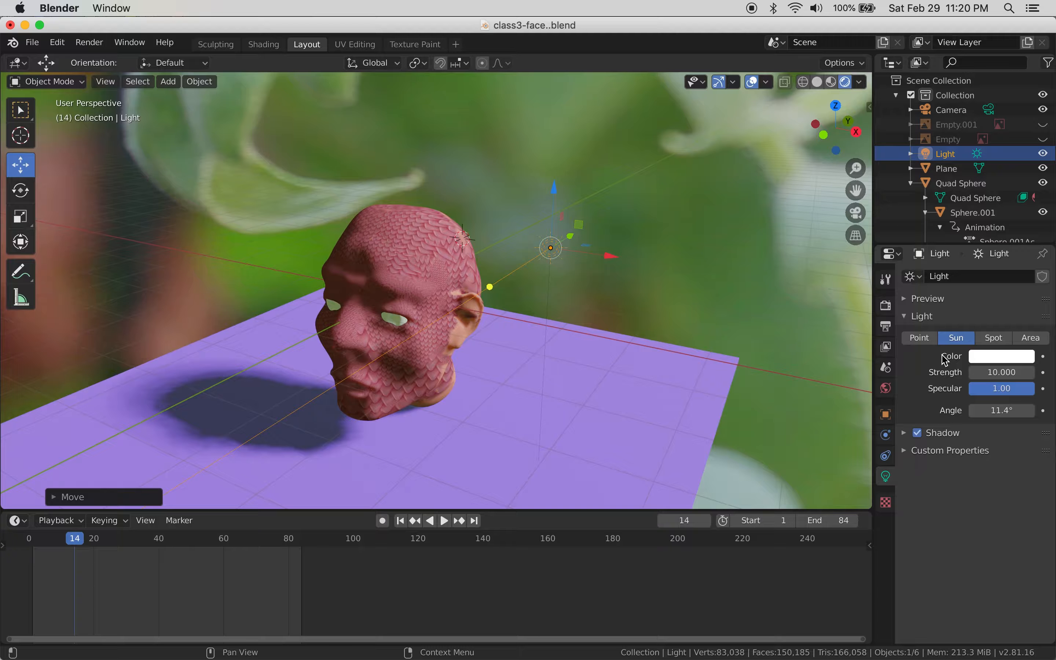
left_click(920, 339)
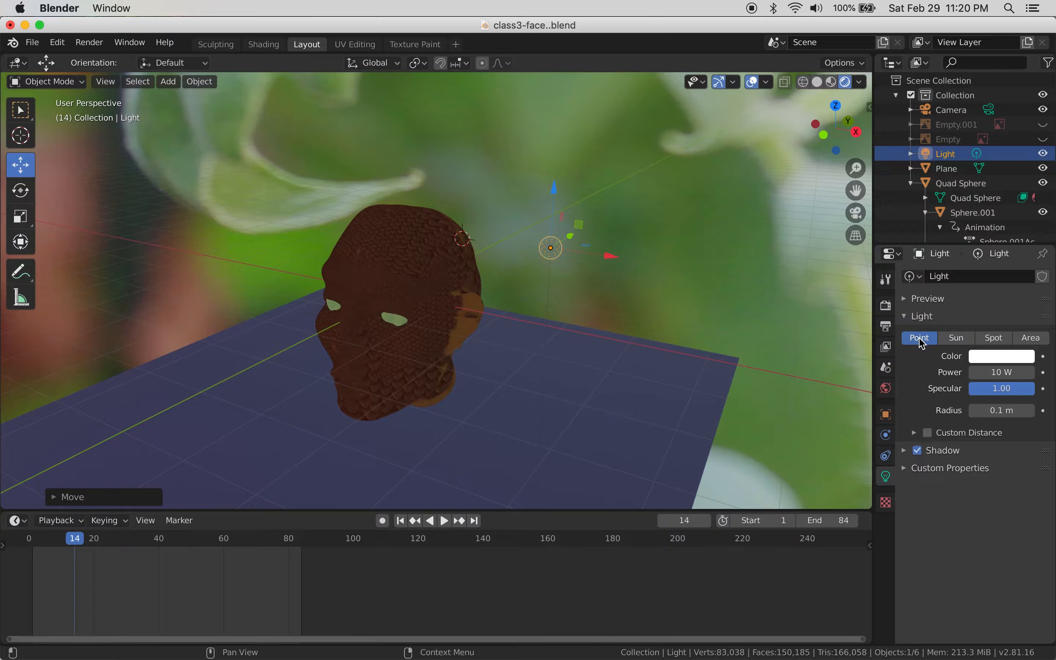
- Move the point light in closer to the head, near the visible ear
middle_click_drag(690, 325, 640, 323)
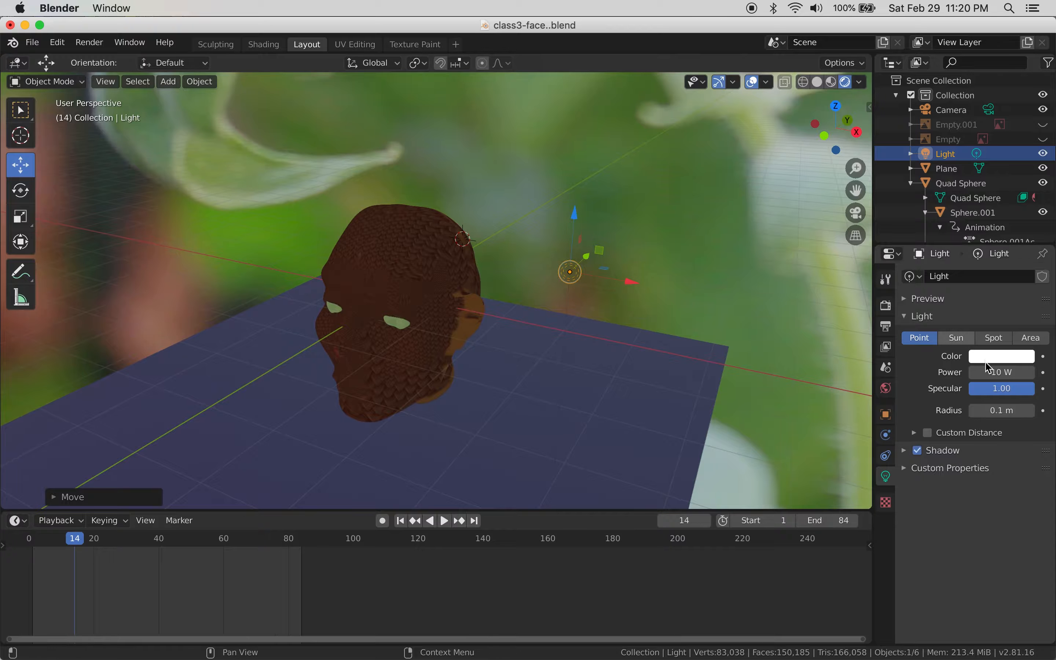
left_click_drag(633, 283, 457, 347)
mouse_move(457, 346)
middle_mouse_down()
mouse_move(503, 325)
mouse_move(461, 332)
middle_mouse_up()
scroll(497, 321, "up", 1)
scroll(498, 323, "down", 2)
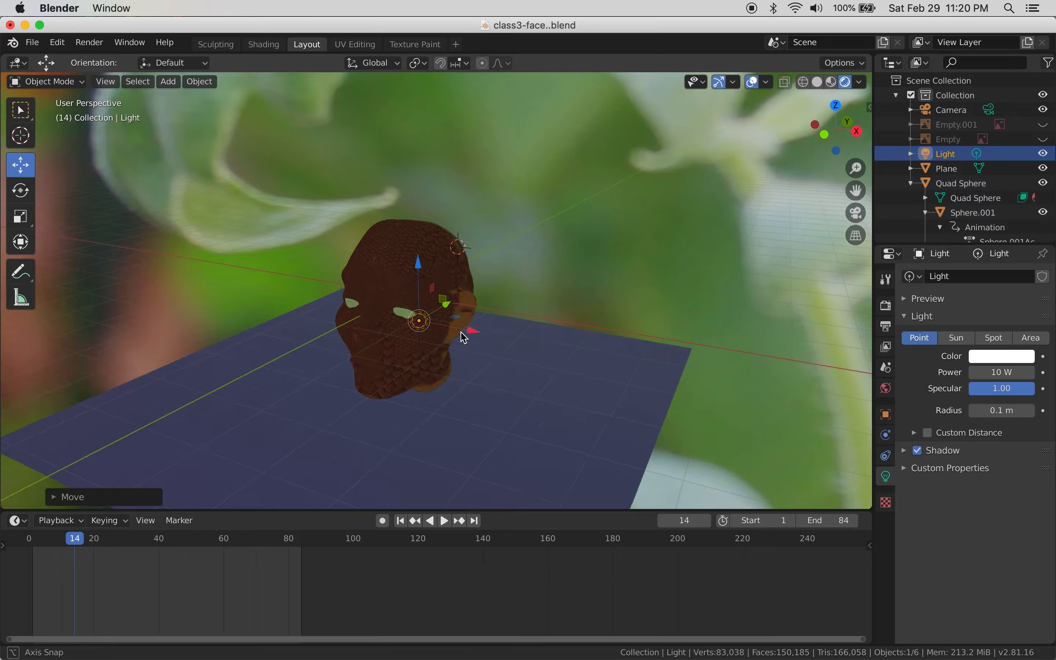
left_click_drag(473, 330, 462, 309)
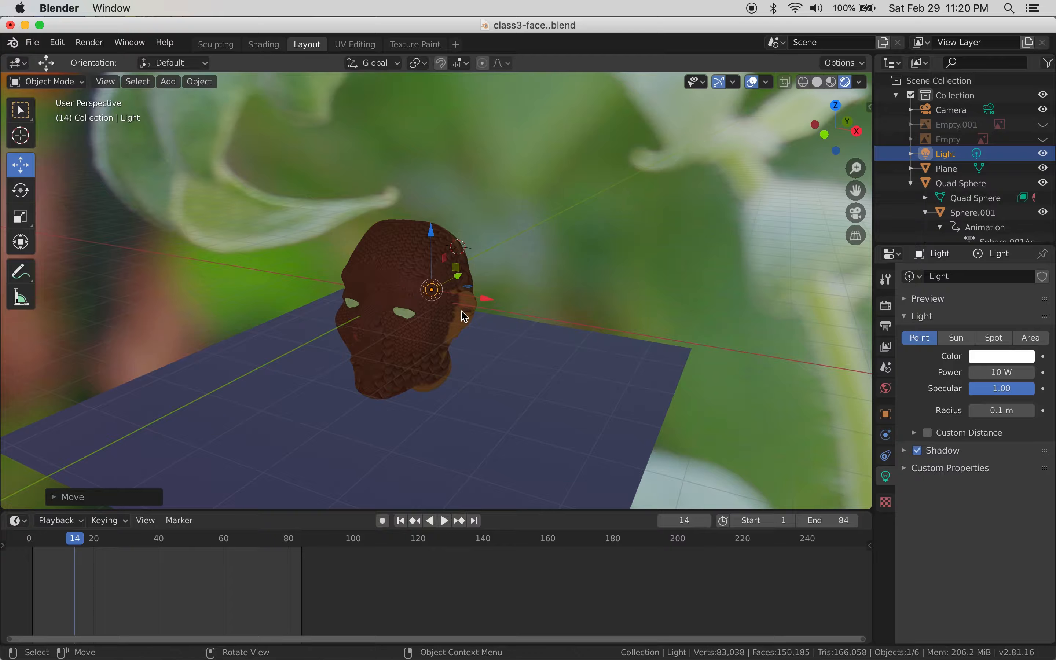
scroll(463, 312, "up", 4)
middle_click_drag(459, 331, 480, 315)
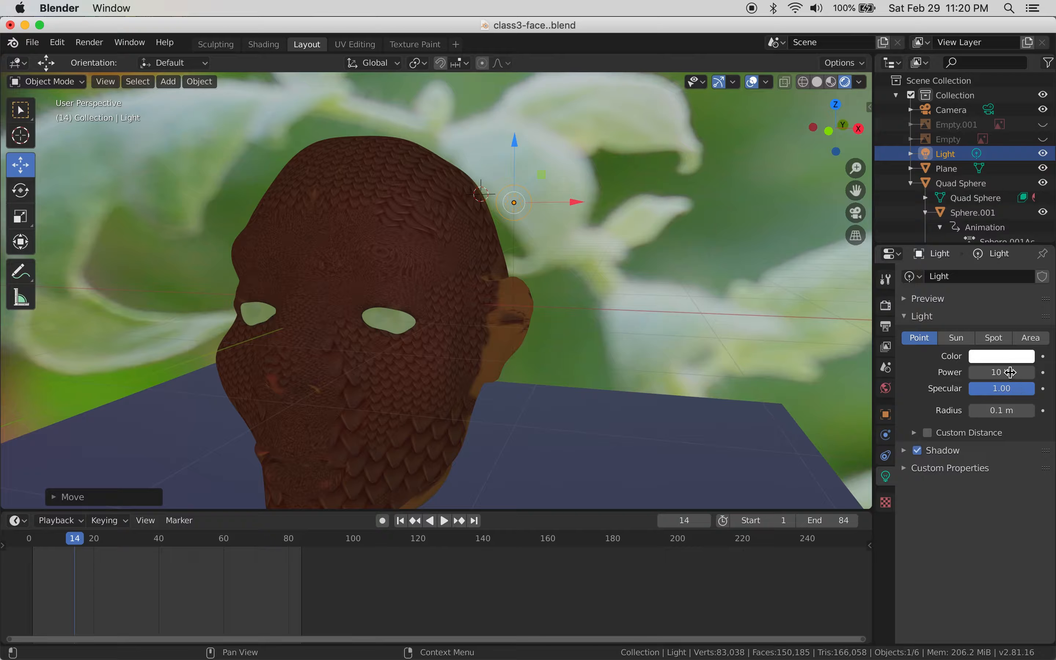
- Set the point light's power to 100 W and lower it vertically to about ear height
left_click(1010, 374)
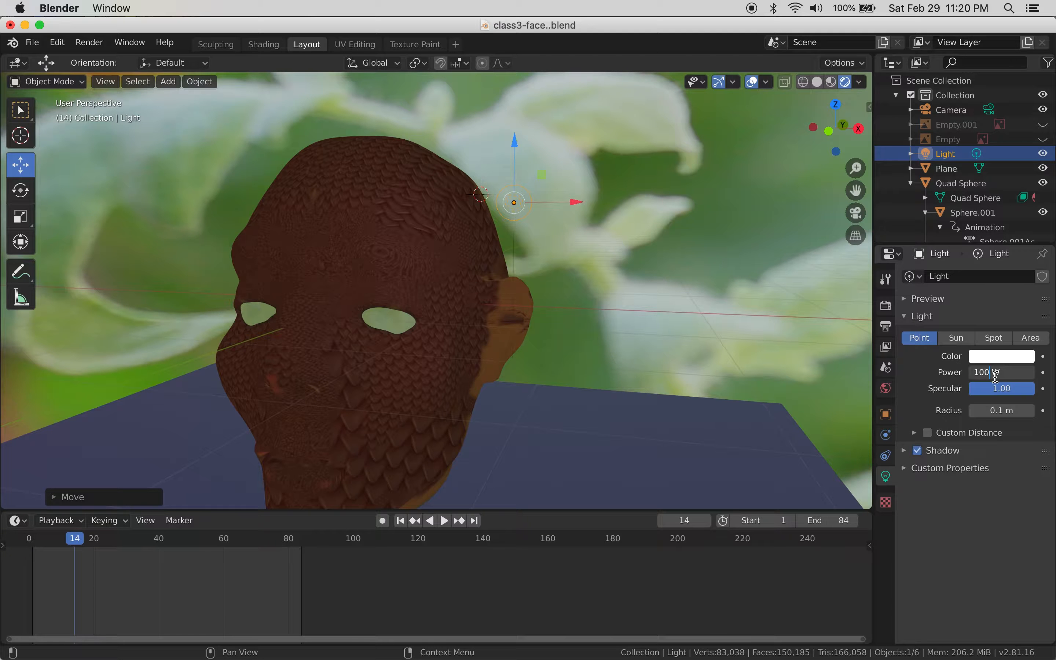
key("Return")
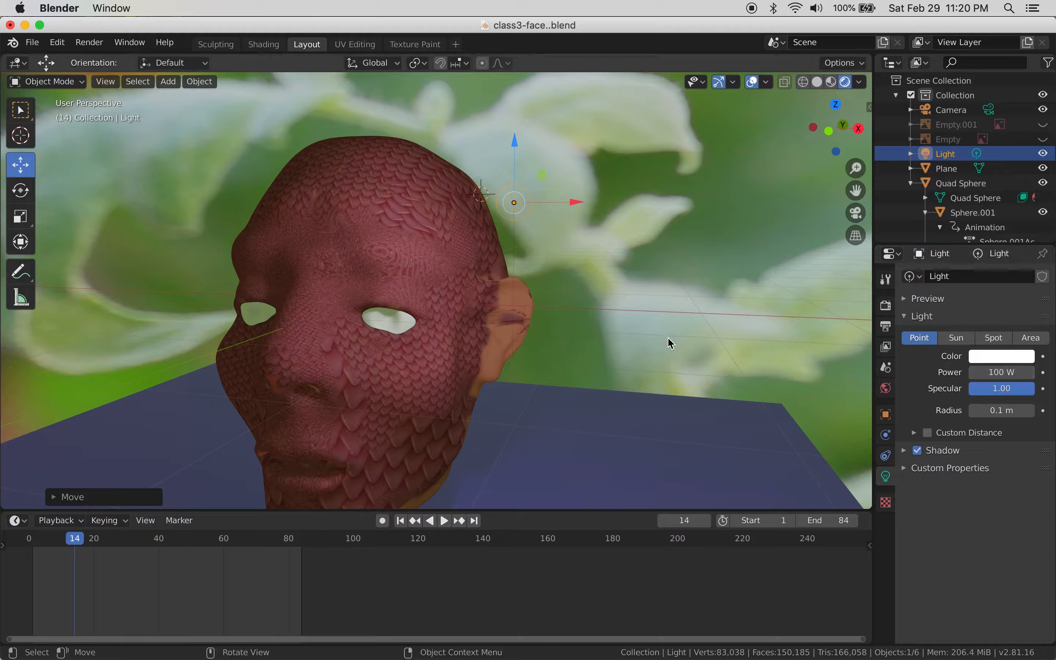
left_click_drag(513, 157, 553, 307)
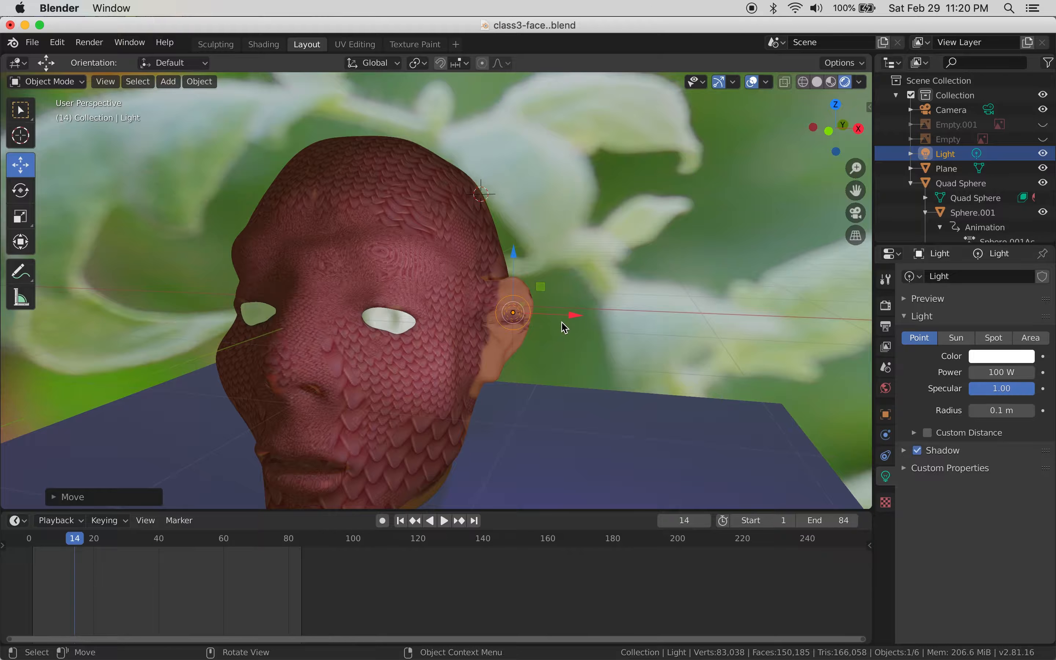
mouse_move(565, 328)
middle_mouse_down()
mouse_move(530, 335)
mouse_move(561, 332)
middle_mouse_up()
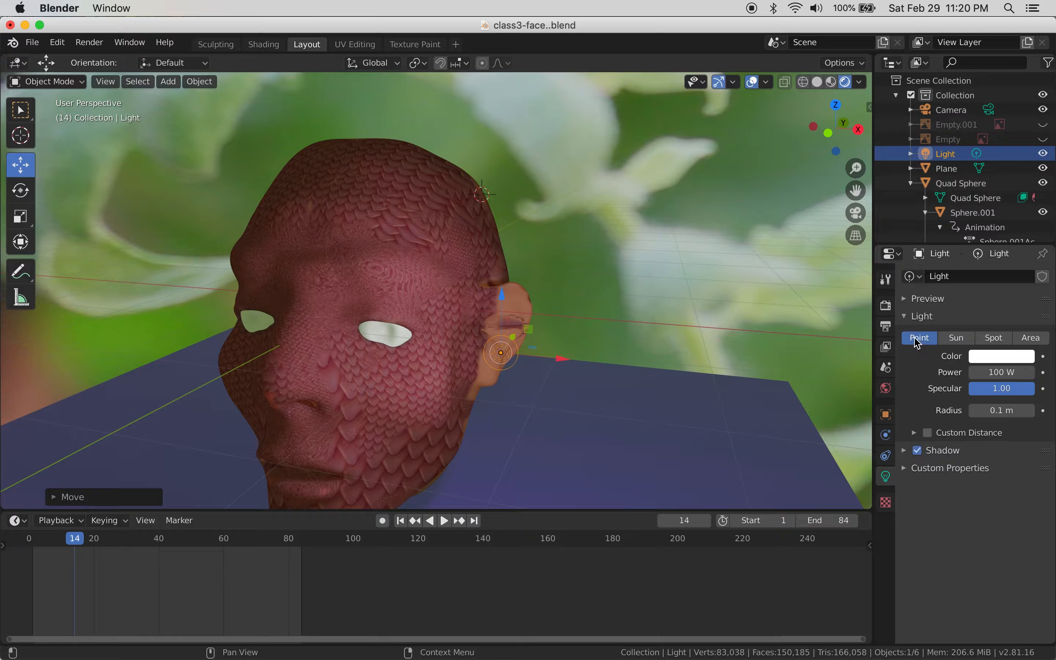
- Change the light's type to Sun and widen its angle to about 69°
left_click(956, 339)
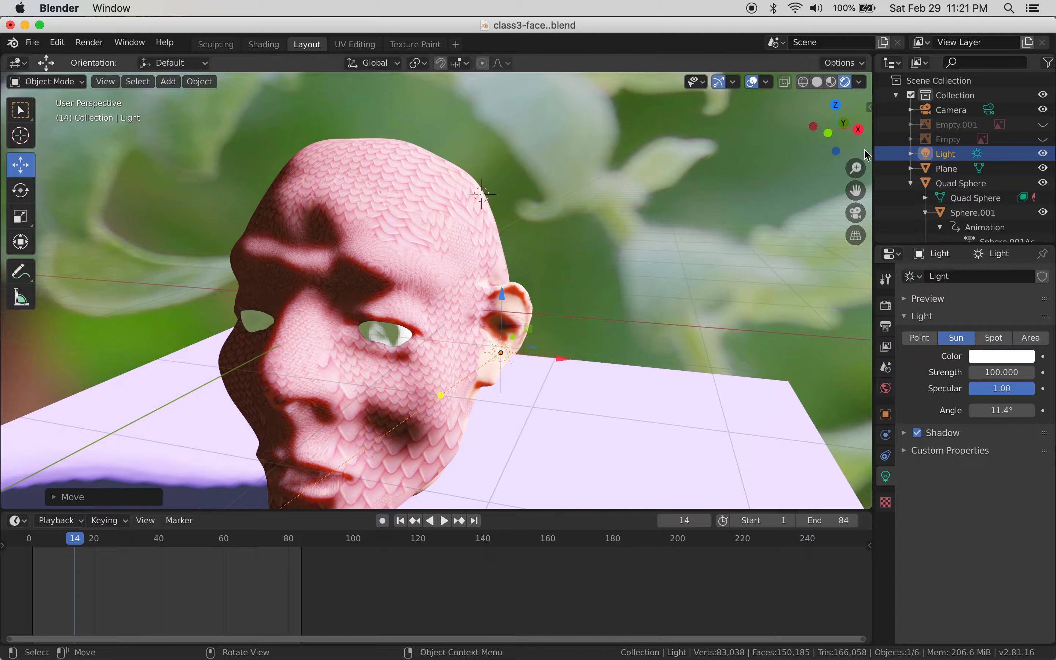
left_click(868, 108)
left_click_drag(867, 115, 838, 206)
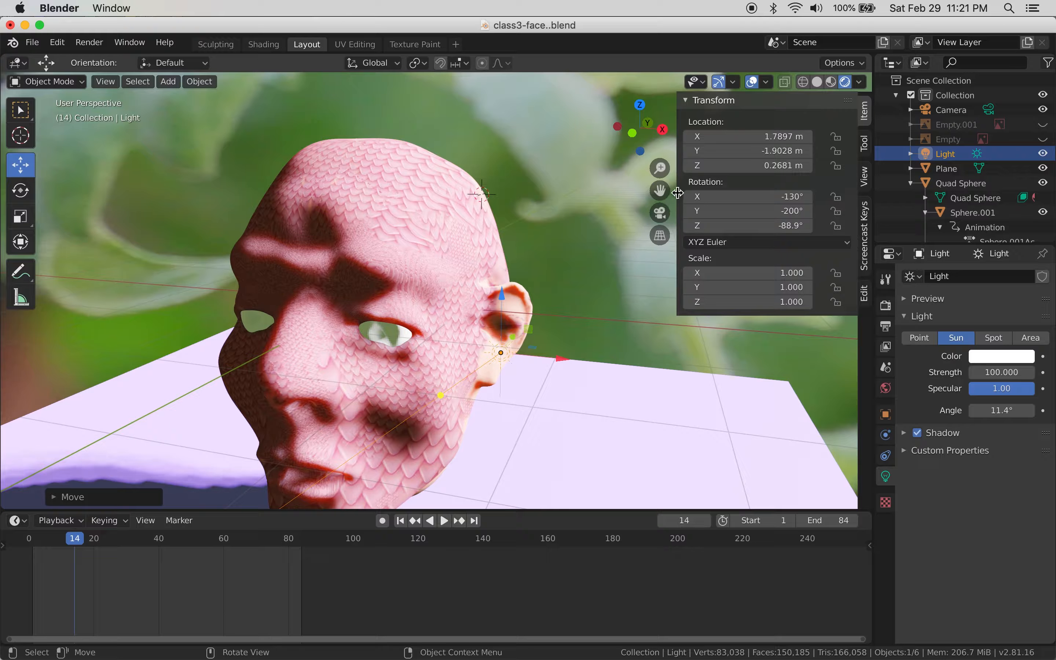
left_click_drag(676, 192, 868, 201)
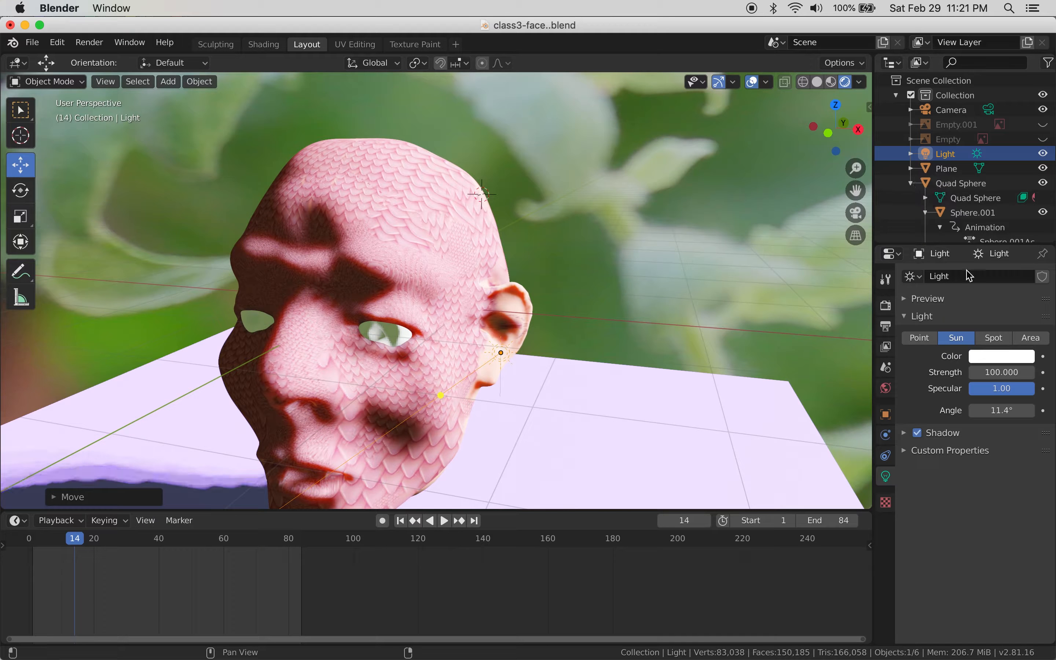
mouse_move(1008, 419)
left_mouse_down()
mouse_move(1029, 419)
mouse_move(994, 411)
mouse_move(1029, 410)
mouse_move(994, 410)
mouse_move(1012, 410)
left_mouse_up()
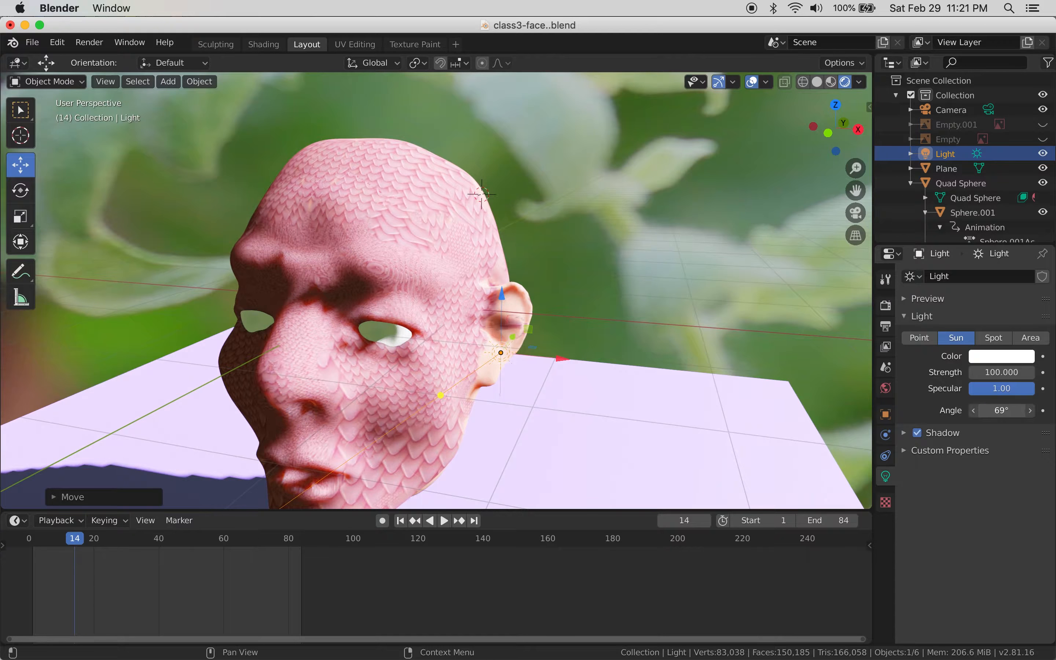
- Rotate the sun light in its object transform by setting Rotation Z to -72.5°
left_click(886, 416)
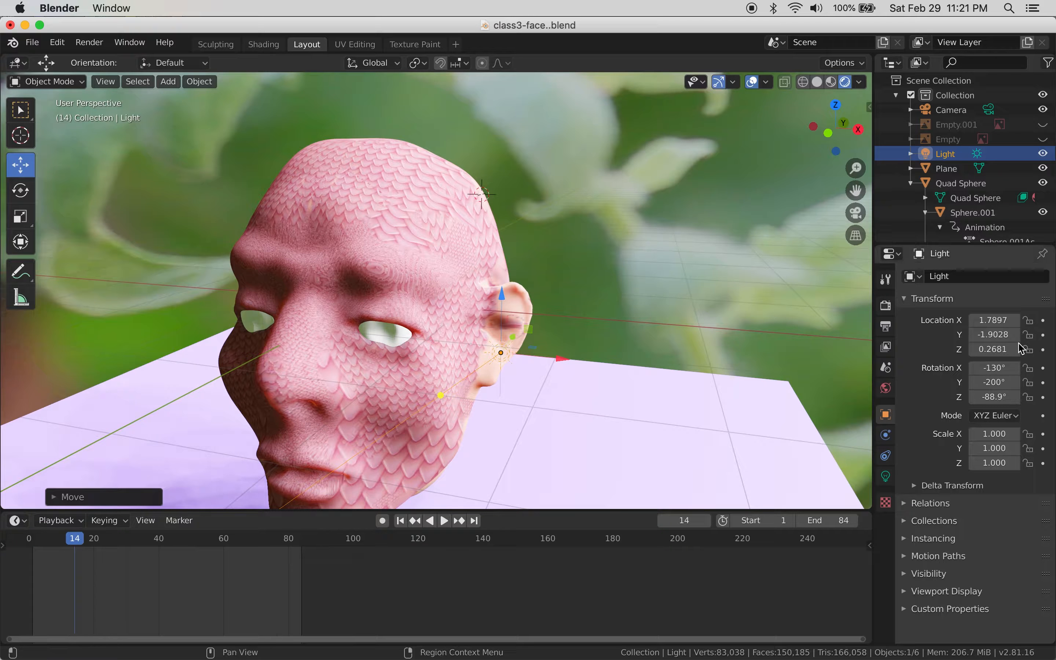
left_click_drag(994, 396, 1012, 396)
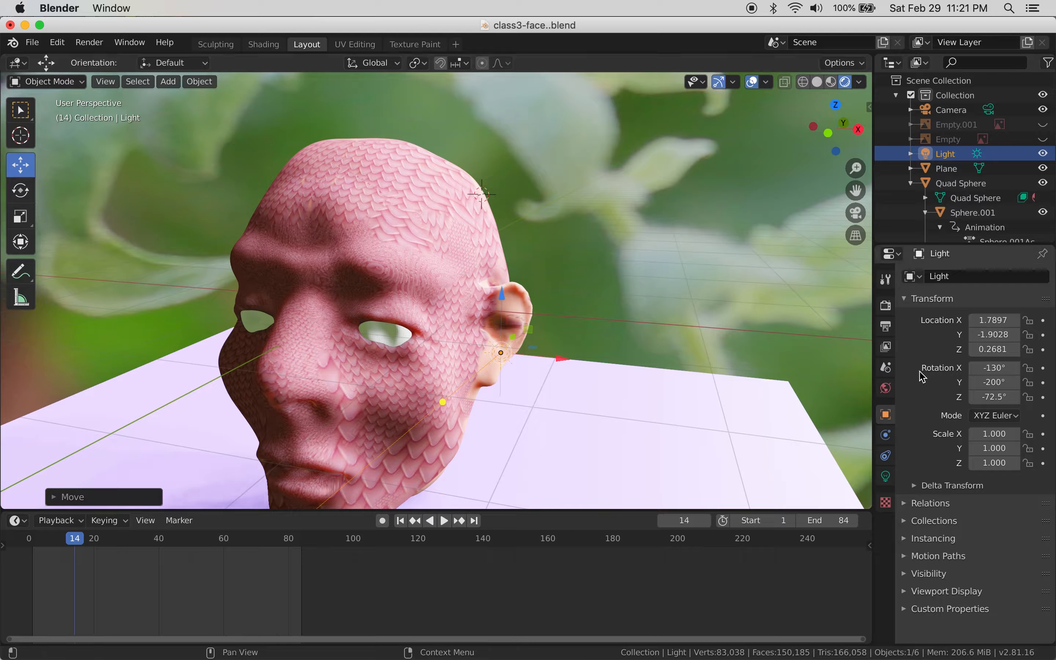
- Change the light's type back to Point and reposition it beside the head
left_click(885, 476)
left_click(919, 339)
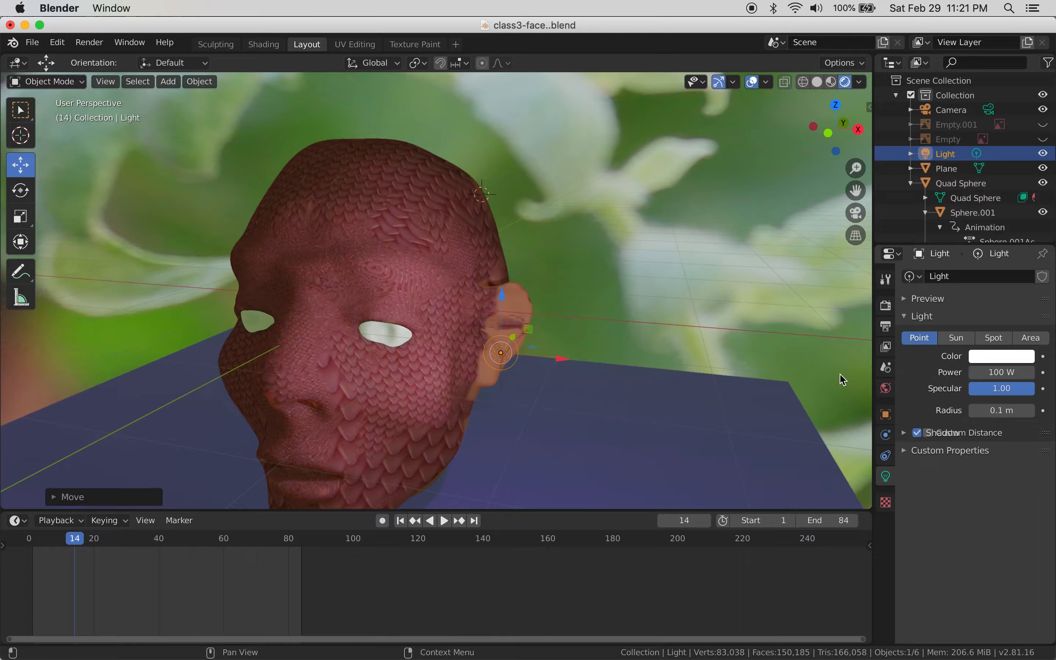
middle_click_drag(562, 382, 540, 389)
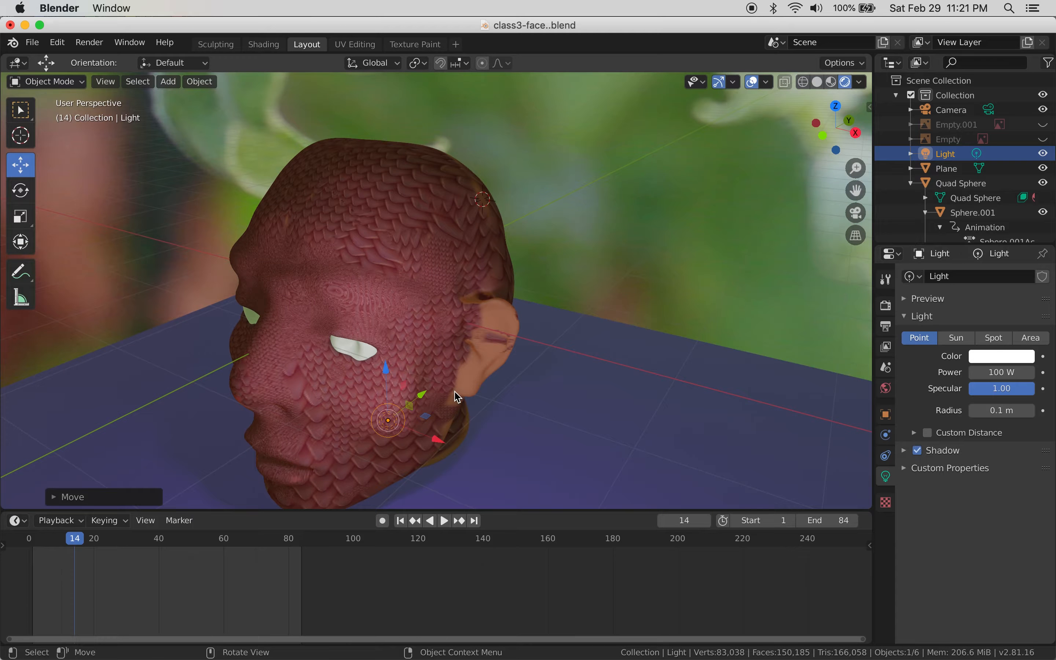
left_click_drag(427, 399, 441, 448)
middle_click_drag(440, 447, 481, 411)
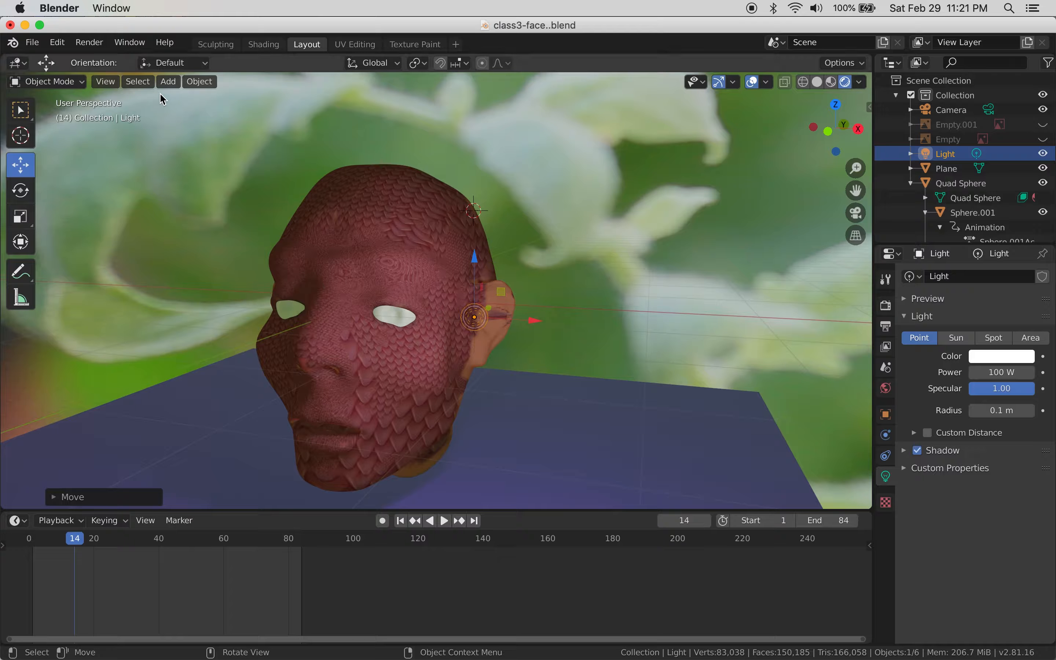
- Add a second point light and move it across to the opposite side of the head from the first light
left_click(169, 82)
middle_click_drag(261, 366, 278, 419)
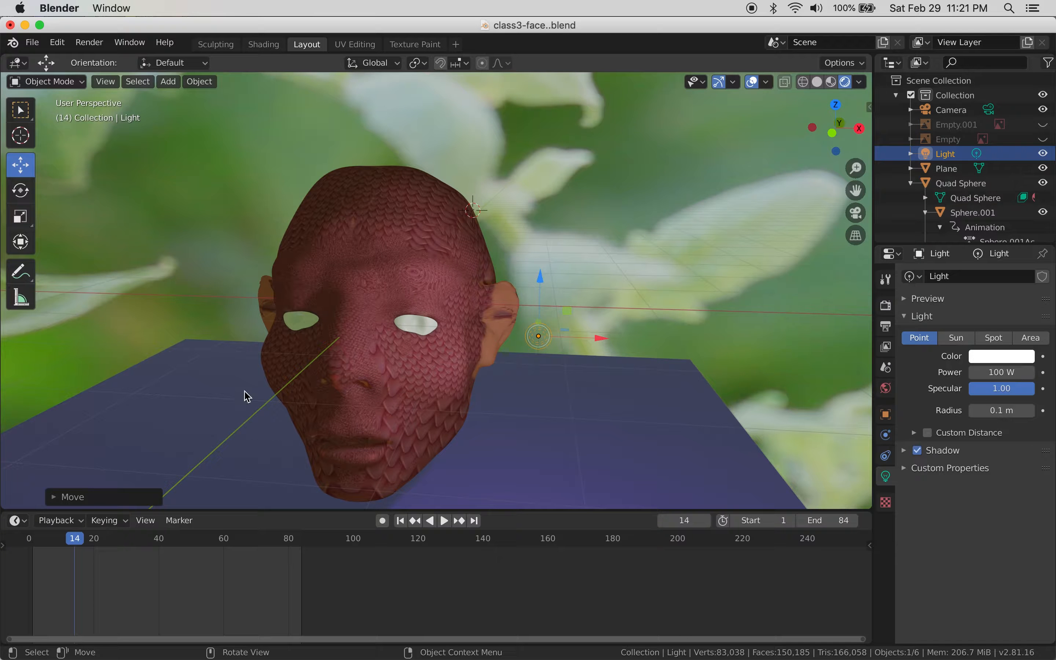
middle_click_drag(319, 407, 475, 370)
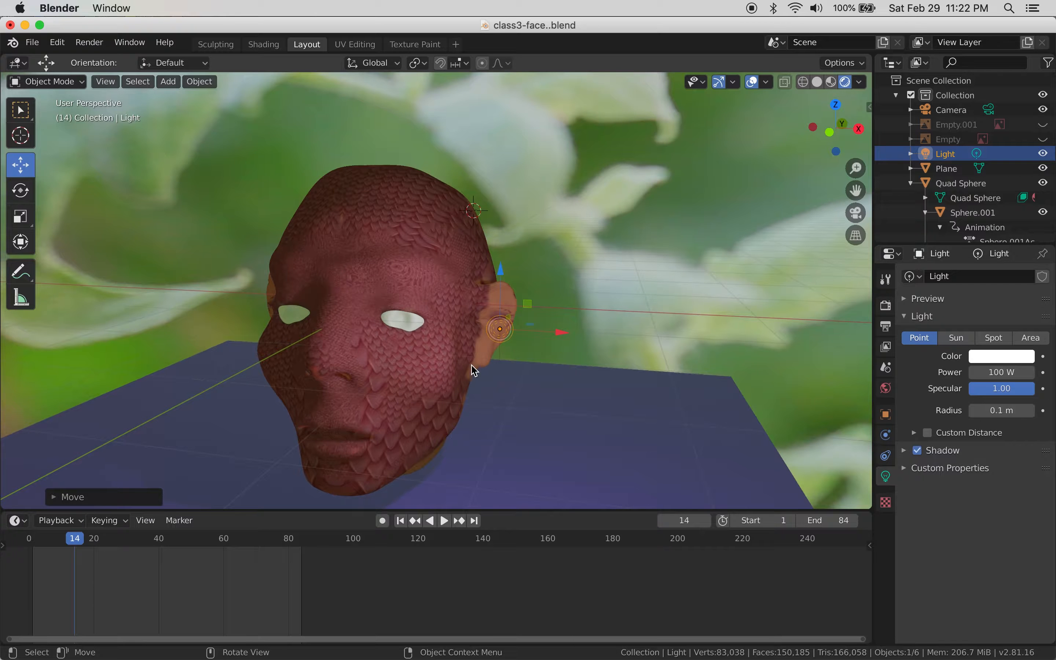
middle_click_drag(277, 442, 296, 427)
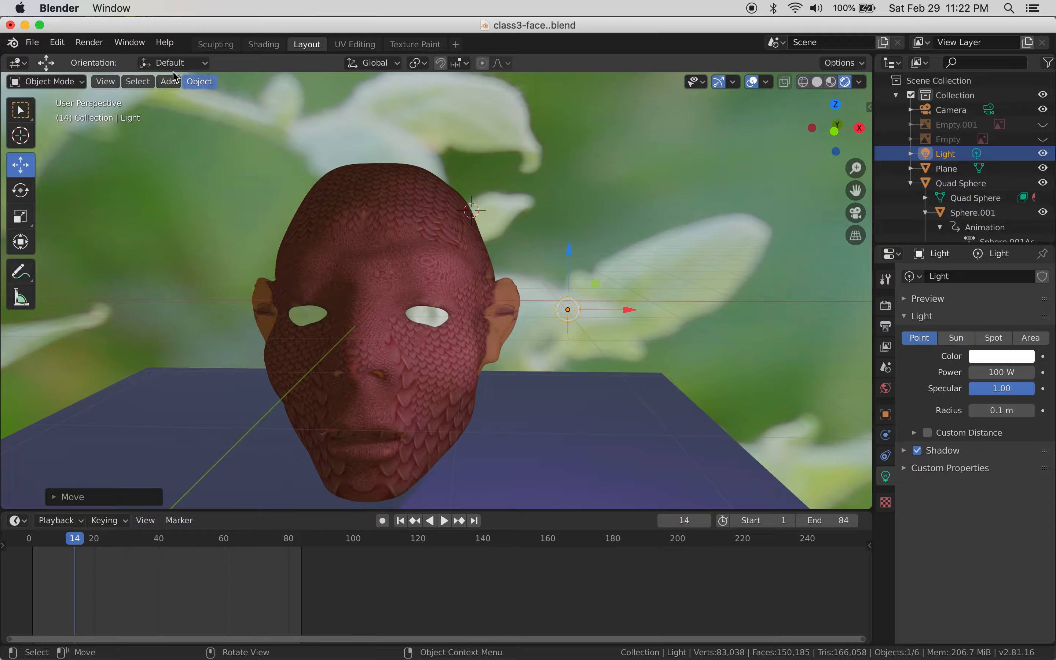
left_click(170, 84)
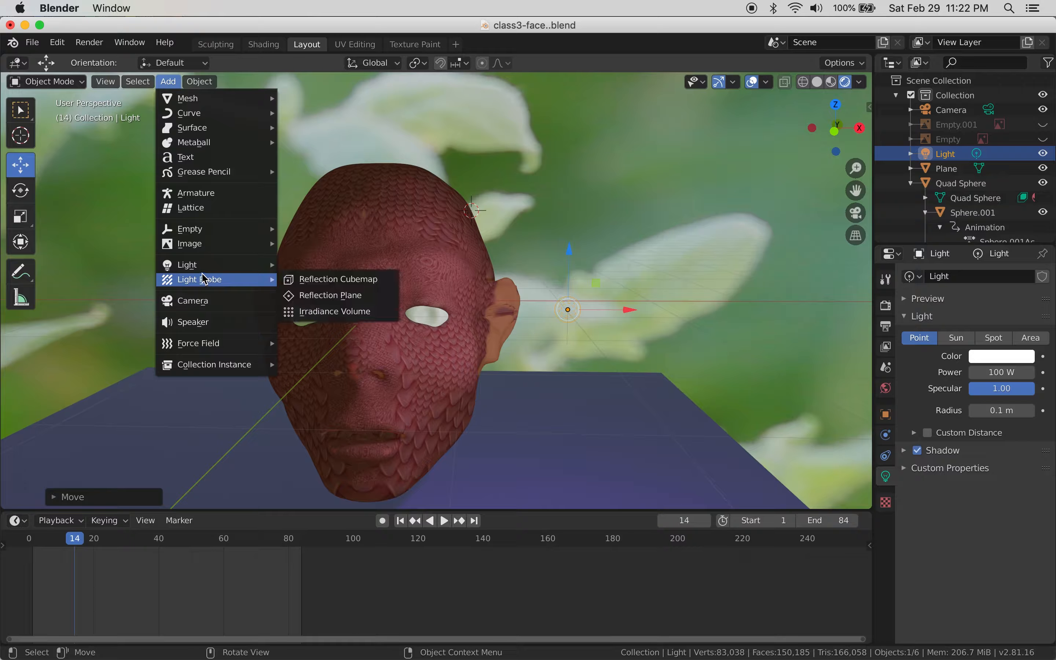
mouse_move(202, 272)
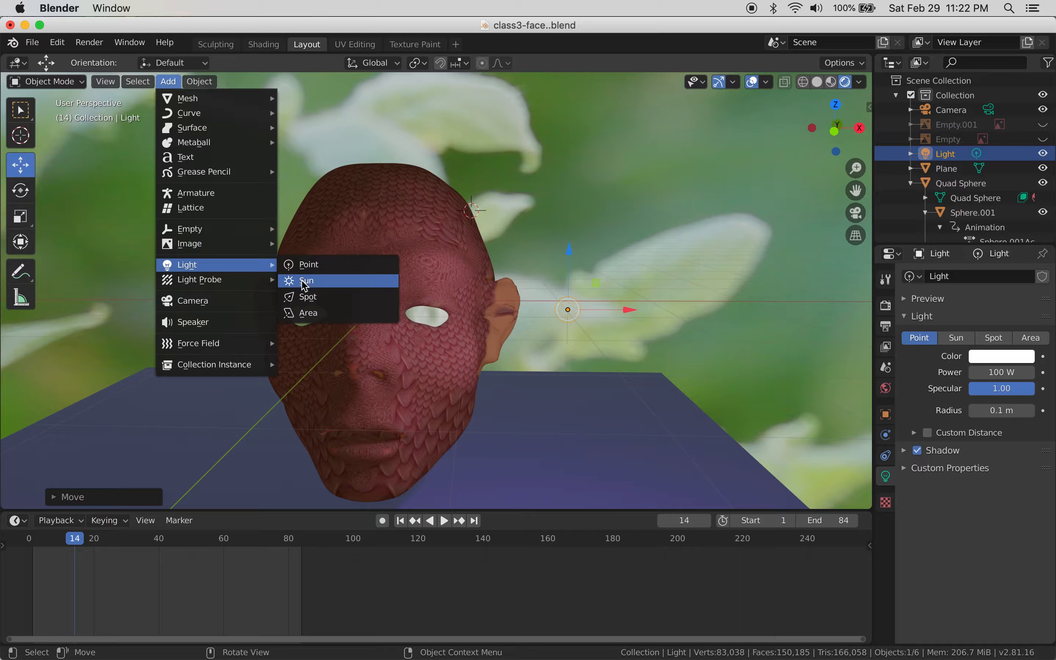
left_click(304, 267)
left_click_drag(540, 215, 207, 227)
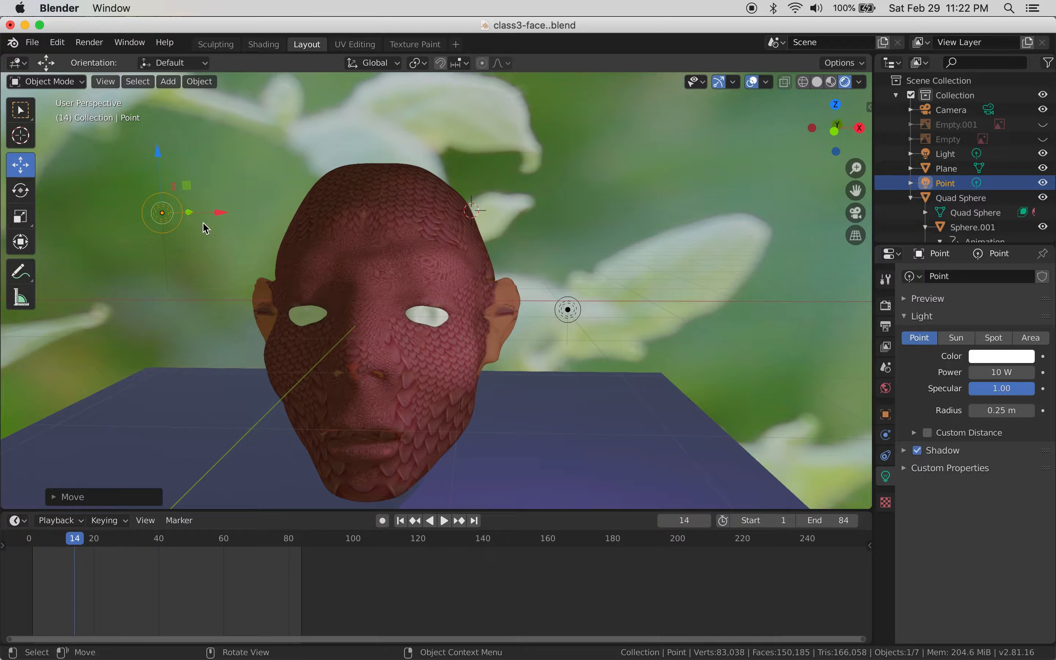
- Lower the new point light and bring it in beside the shadowed cheek at about mouth height
middle_click_drag(195, 233, 194, 252)
left_click_drag(191, 214, 121, 173)
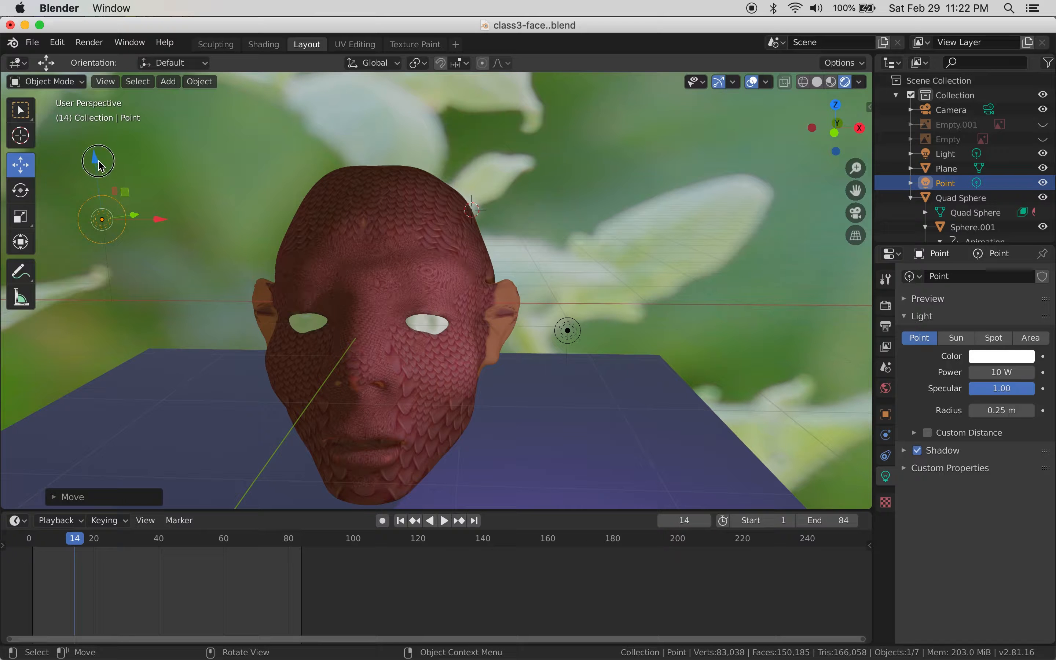
key("g")
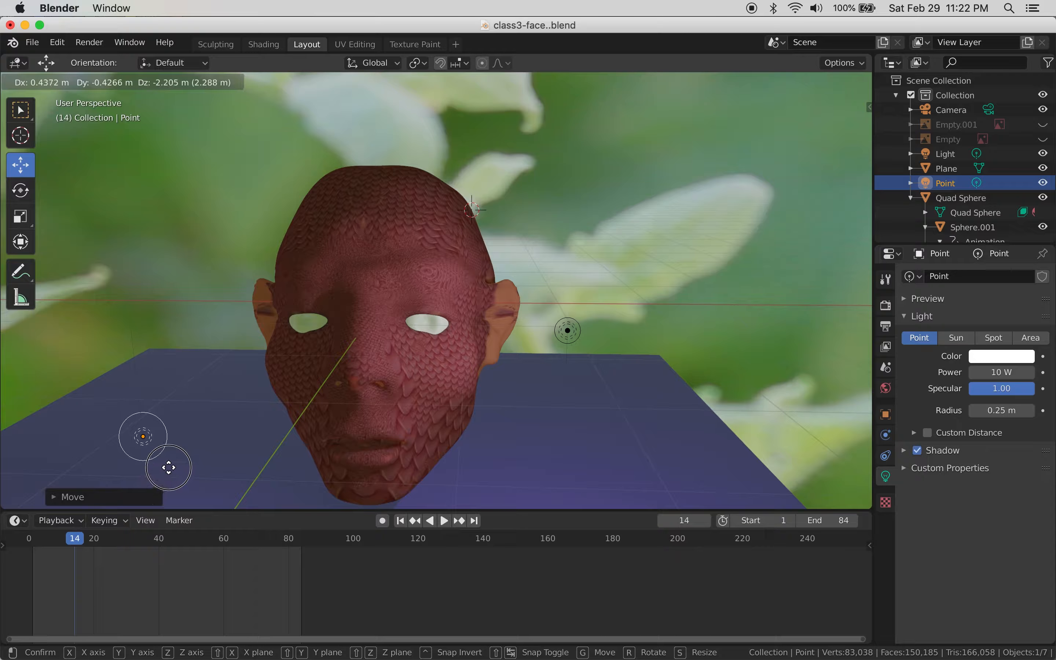
left_click(186, 421)
left_click_drag(251, 422, 309, 425)
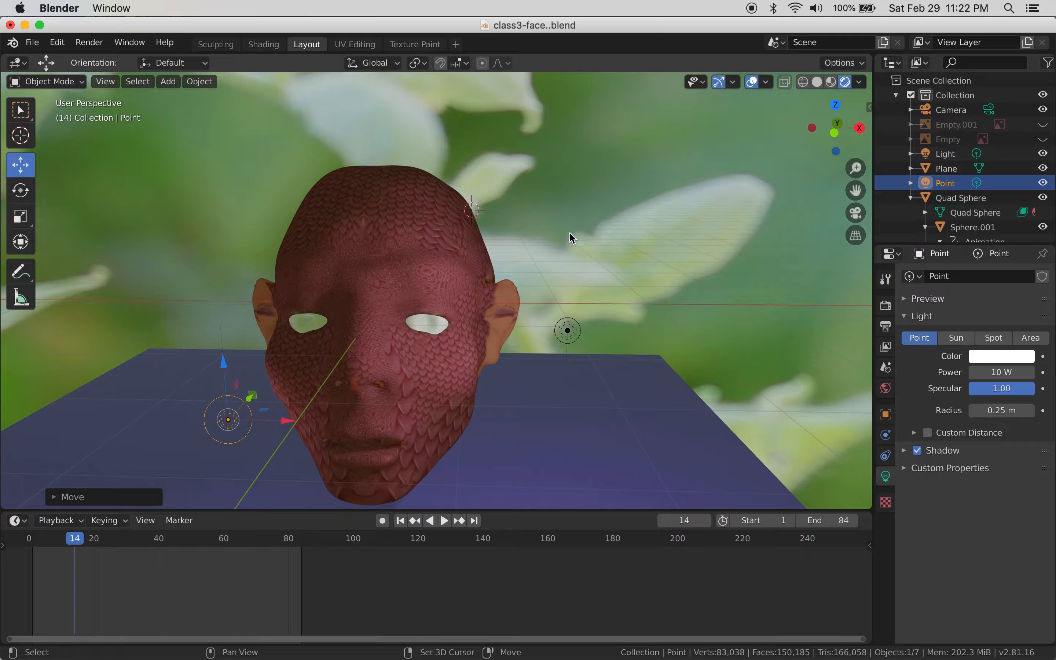
- Place the 3D cursor above the shadowed side of the head and nudge the new point light slightly outward and lower
right_click(285, 165, "shift")
mouse_move(343, 261)
middle_mouse_down()
mouse_move(326, 259)
mouse_move(342, 257)
middle_mouse_up()
middle_click_drag(255, 404, 256, 408)
left_click_drag(258, 411, 266, 436)
mouse_move(266, 436)
middle_mouse_down()
mouse_move(268, 394)
mouse_move(264, 430)
middle_mouse_up()
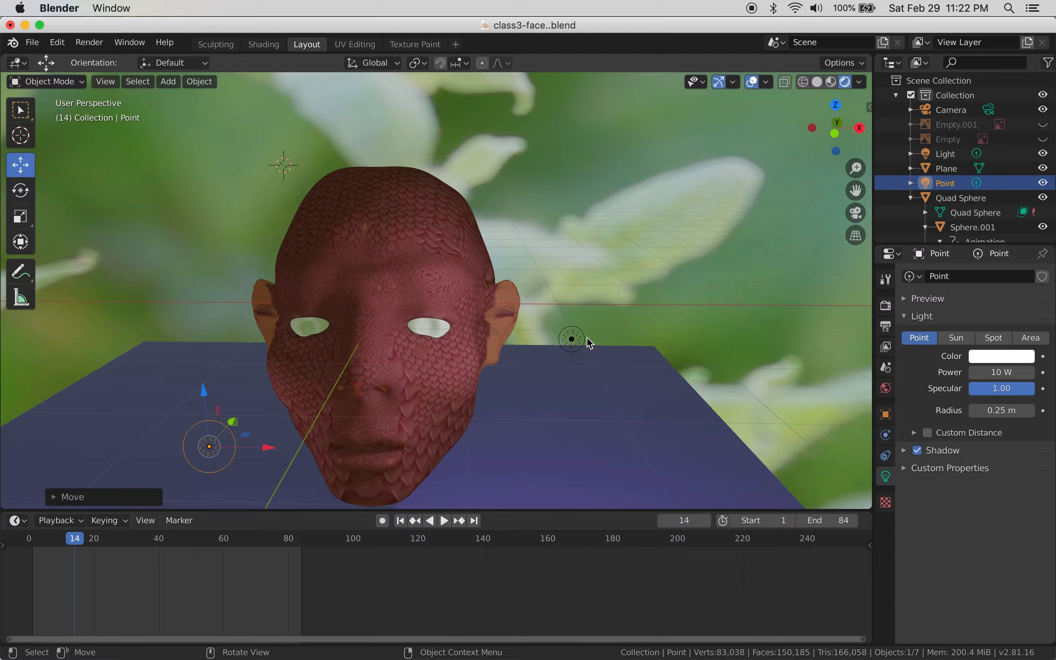
- Move the original light in along X close to the ear and set its power to 500 W
left_click(578, 348)
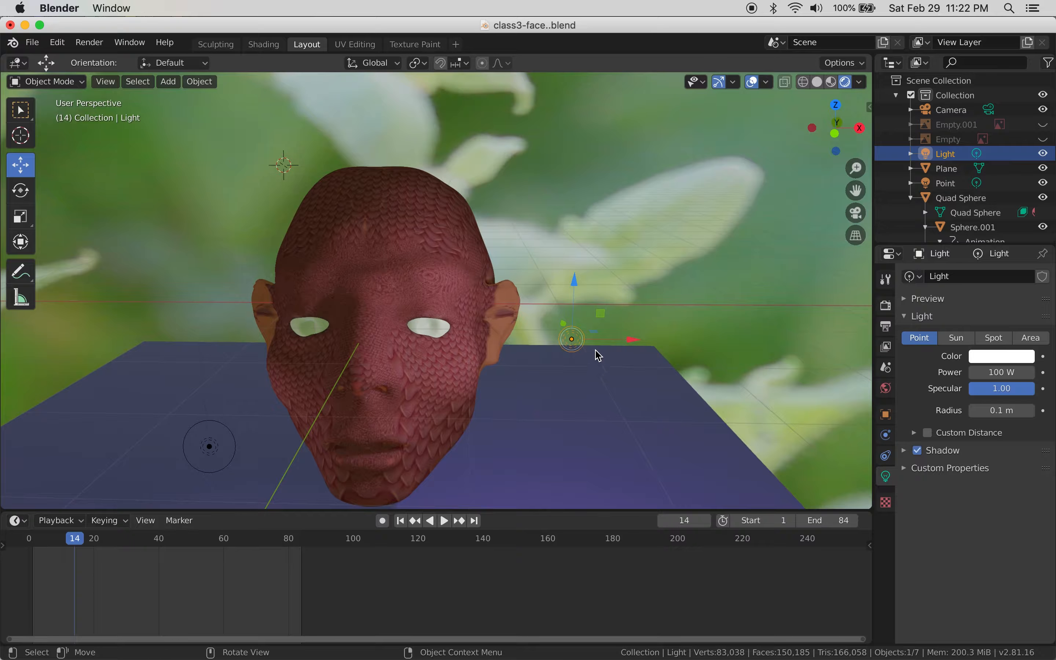
left_click_drag(638, 346, 513, 349)
left_click(1033, 376)
left_click(990, 375)
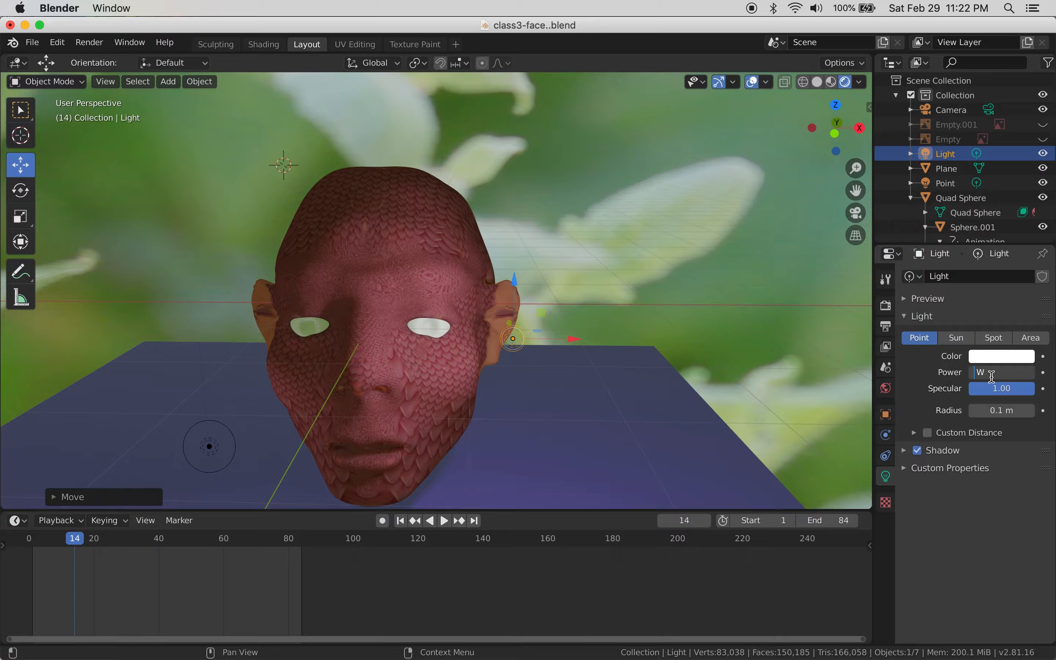
key("Return")
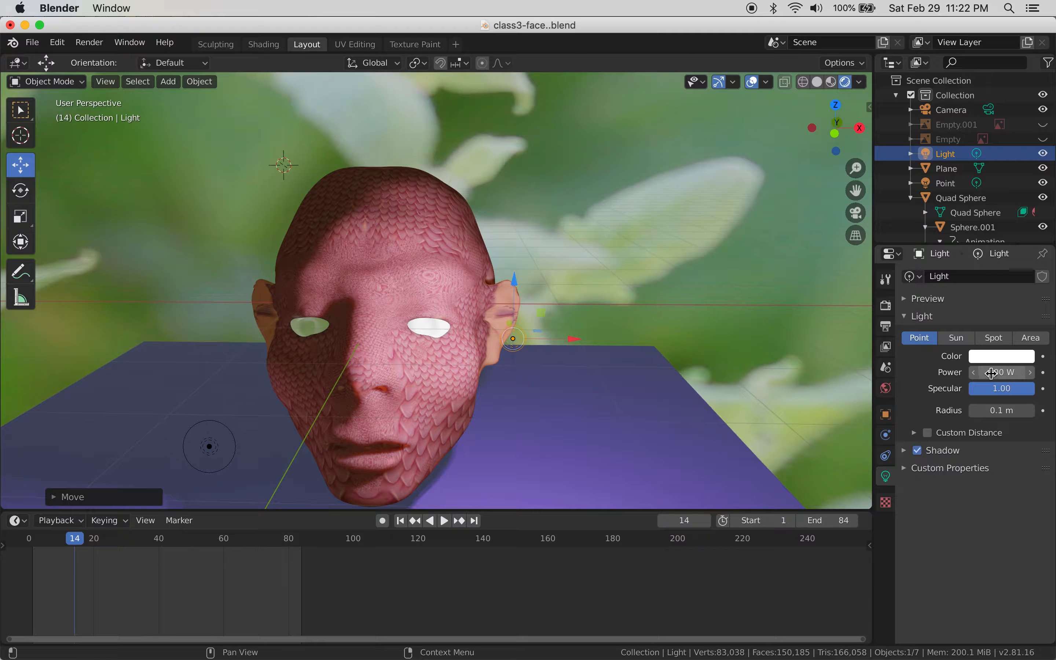
- Color the original light yellow with hue 0.137 and saturation 0.615
left_click(995, 359)
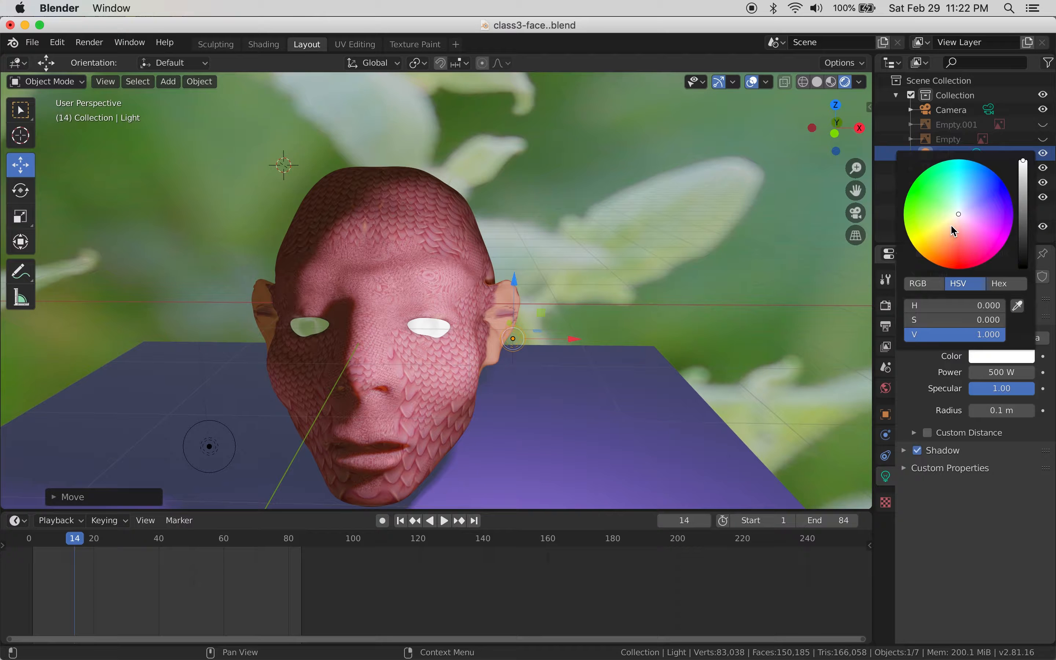
left_click(933, 233)
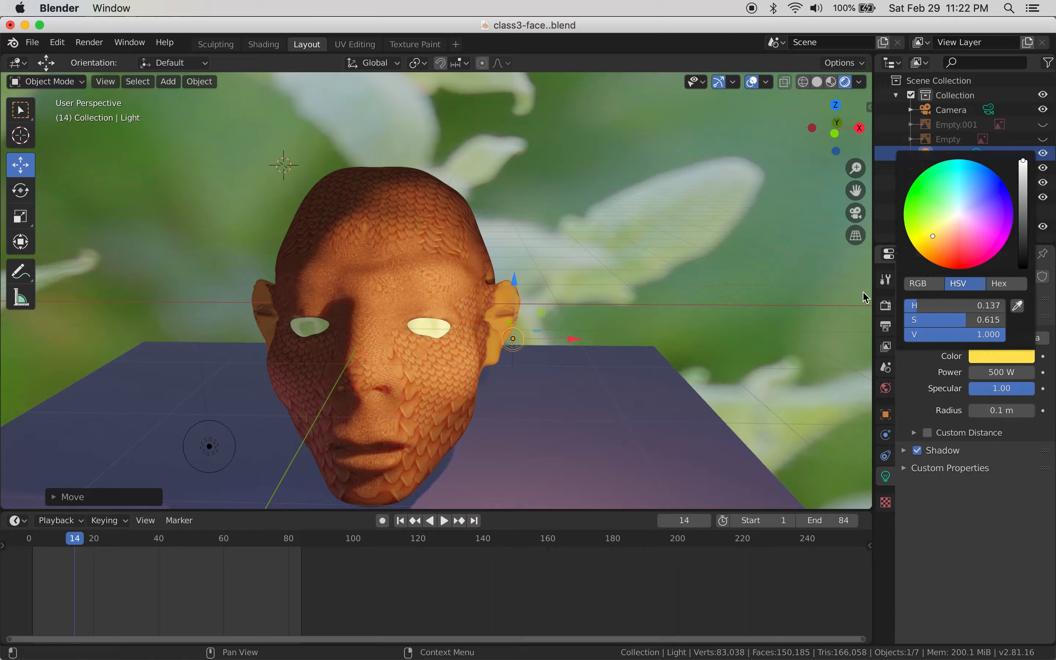
- Give the second point light a pale blue-violet color and set its power to 100 W
left_click(224, 464)
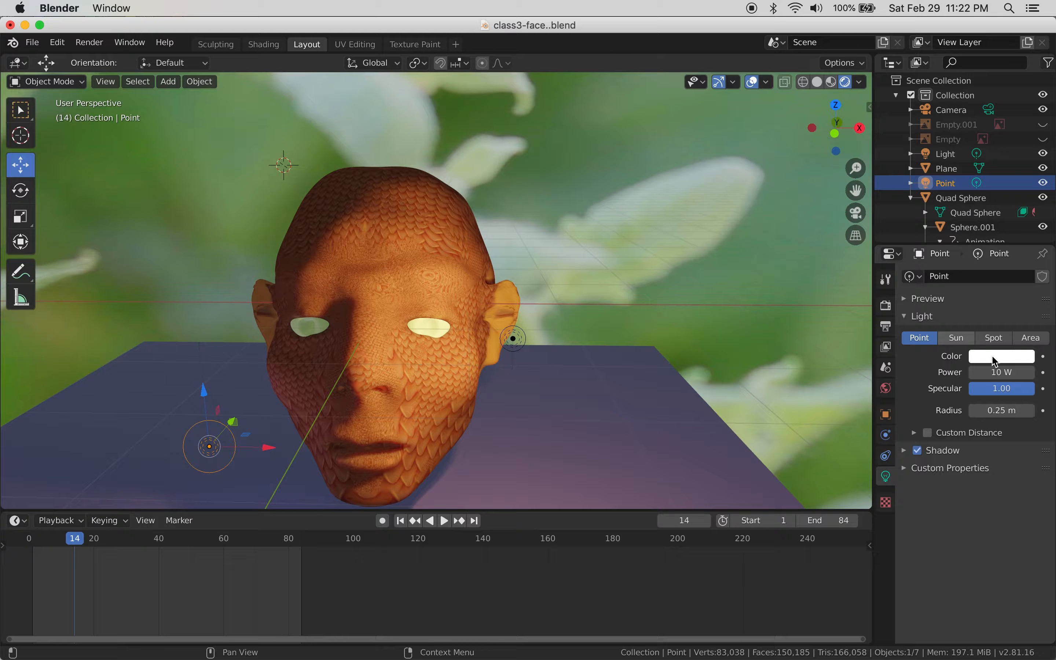
left_click(1000, 358)
left_click(979, 201)
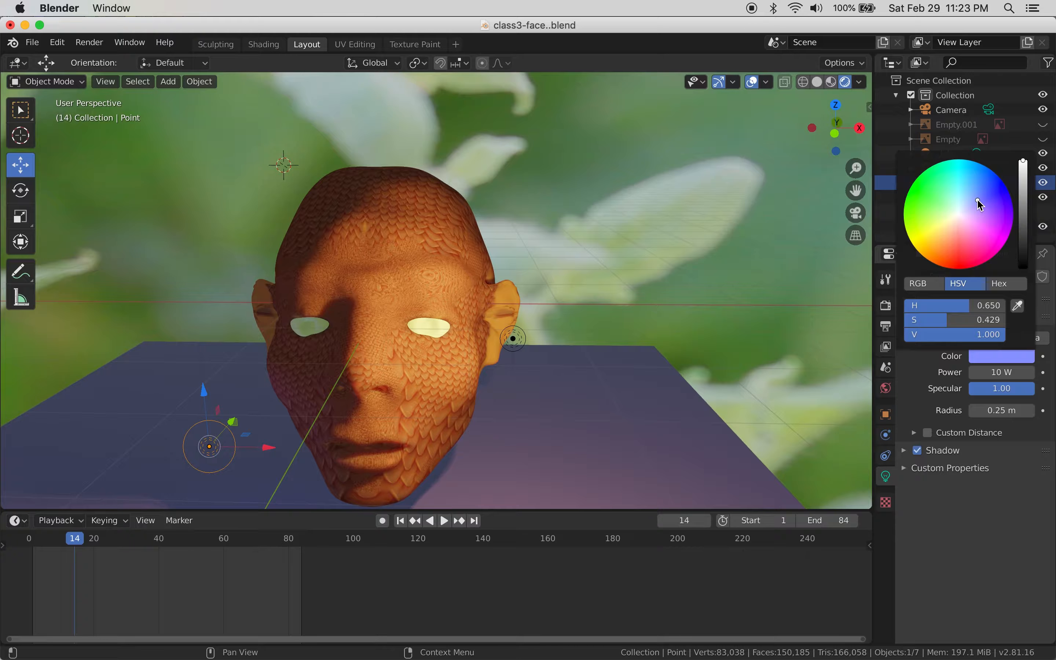
left_click(971, 204)
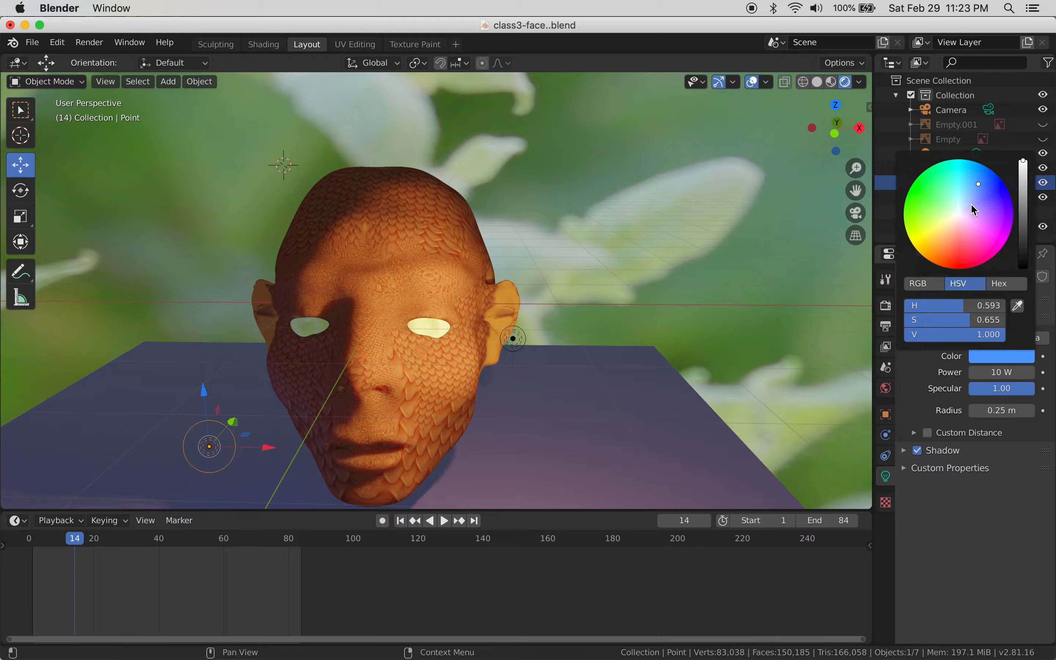
left_click(1001, 372)
type("100")
key("Return")
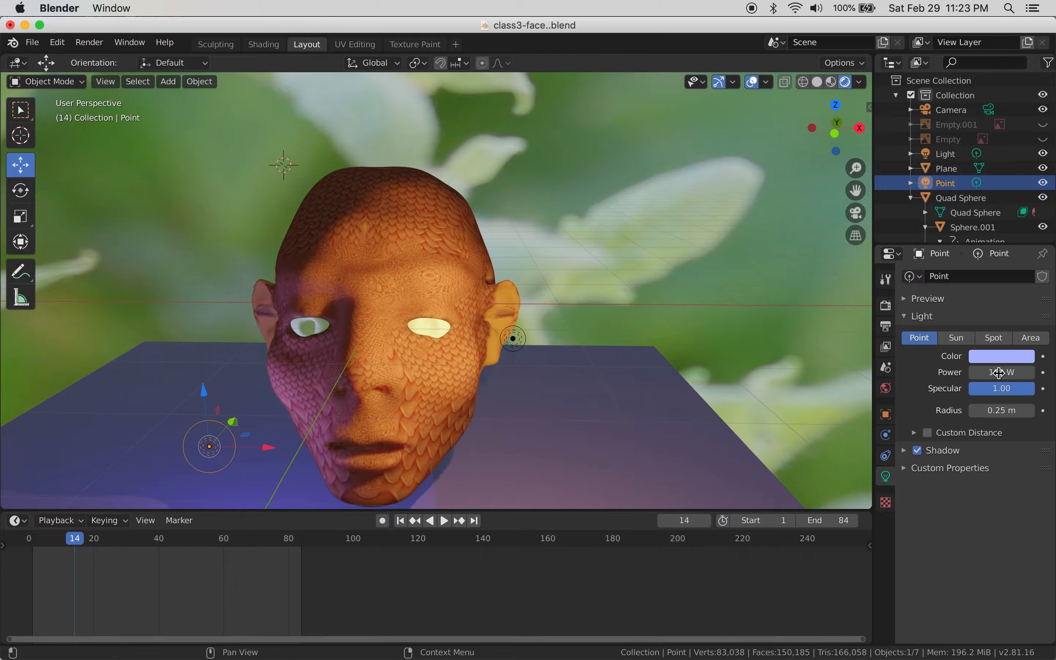
- Move the original yellow light forward so that it sits in front of the cheek near the ear
middle_click_drag(146, 365, 411, 360)
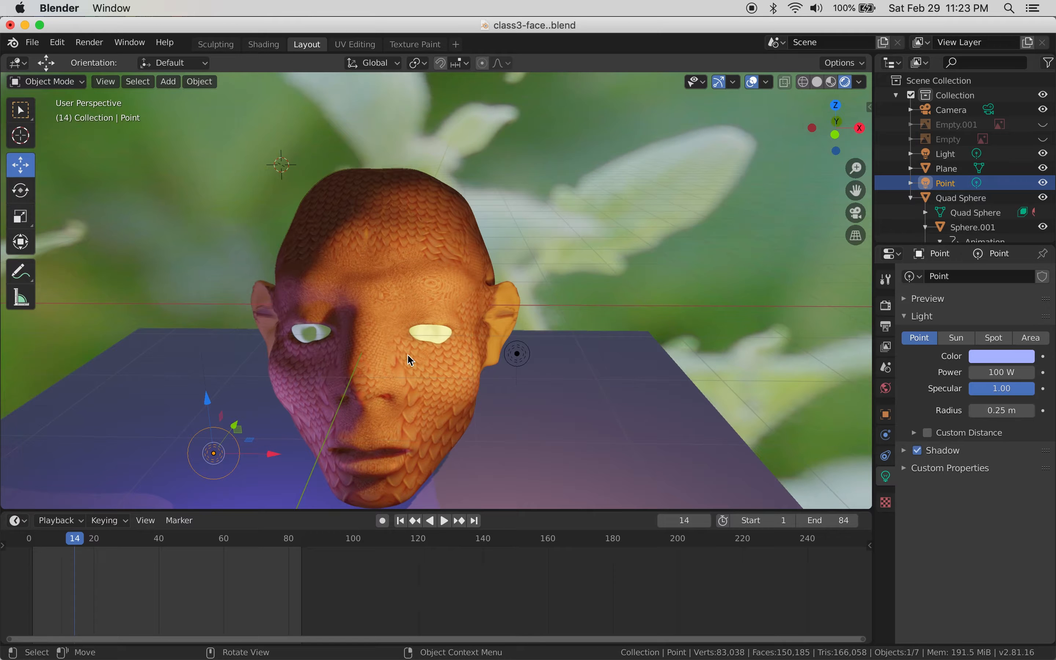
left_click_drag(536, 360, 538, 365)
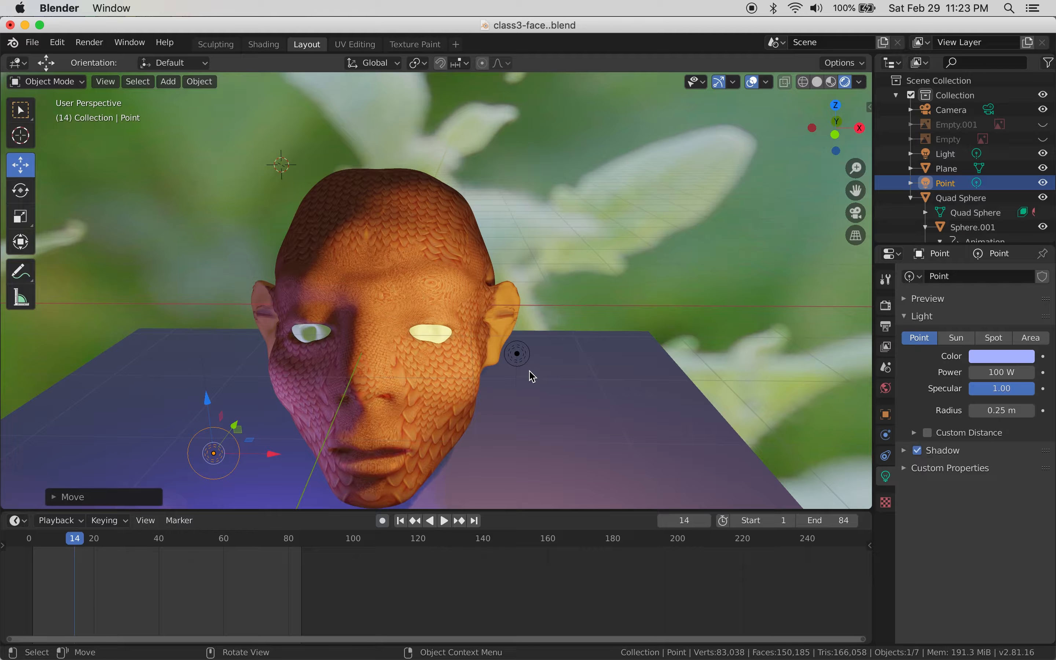
key("super+shift+z")
middle_click_drag(546, 419, 463, 417)
left_click_drag(357, 350, 306, 392)
middle_click_drag(349, 421, 471, 396)
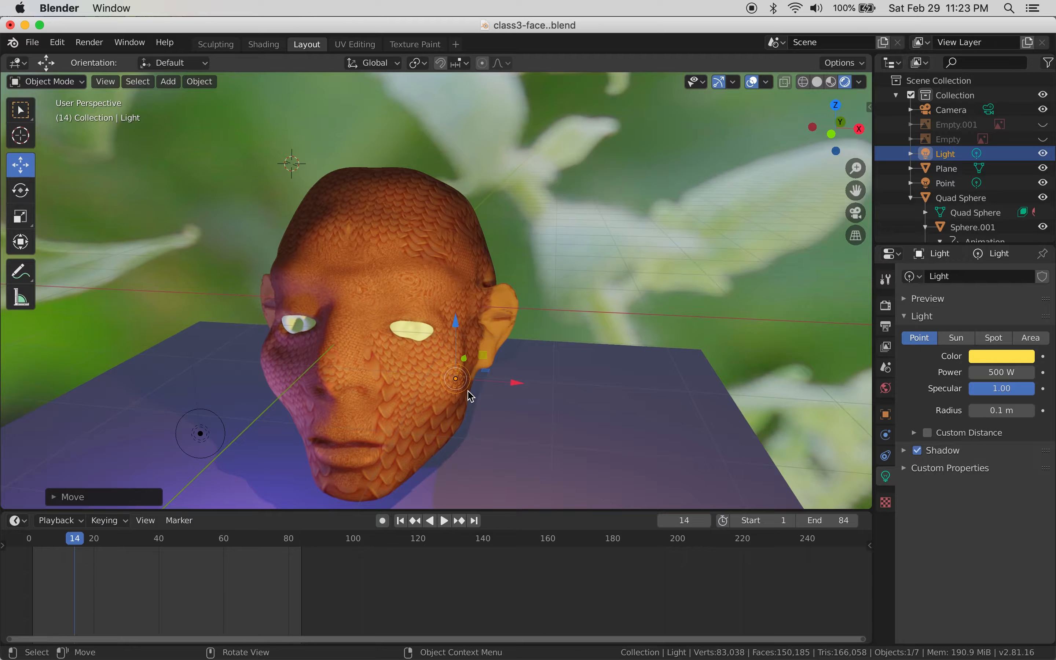
- Shift the yellow light slightly along X and raise it vertically to about brow height
mouse_move(516, 382)
left_mouse_down()
mouse_move(530, 382)
mouse_move(521, 382)
left_mouse_up()
left_click_drag(460, 305, 457, 218)
mouse_move(565, 411)
middle_mouse_down()
mouse_move(567, 304)
mouse_move(563, 410)
middle_mouse_up()
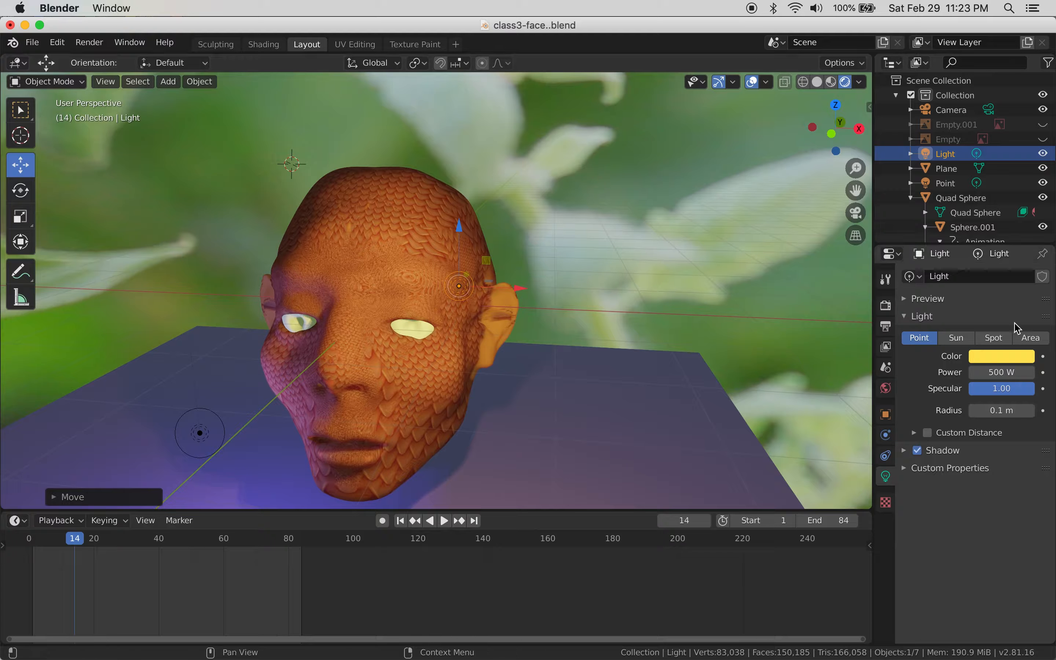
- Change the yellow light's type to Sun and set its strength to 10
left_click(958, 338)
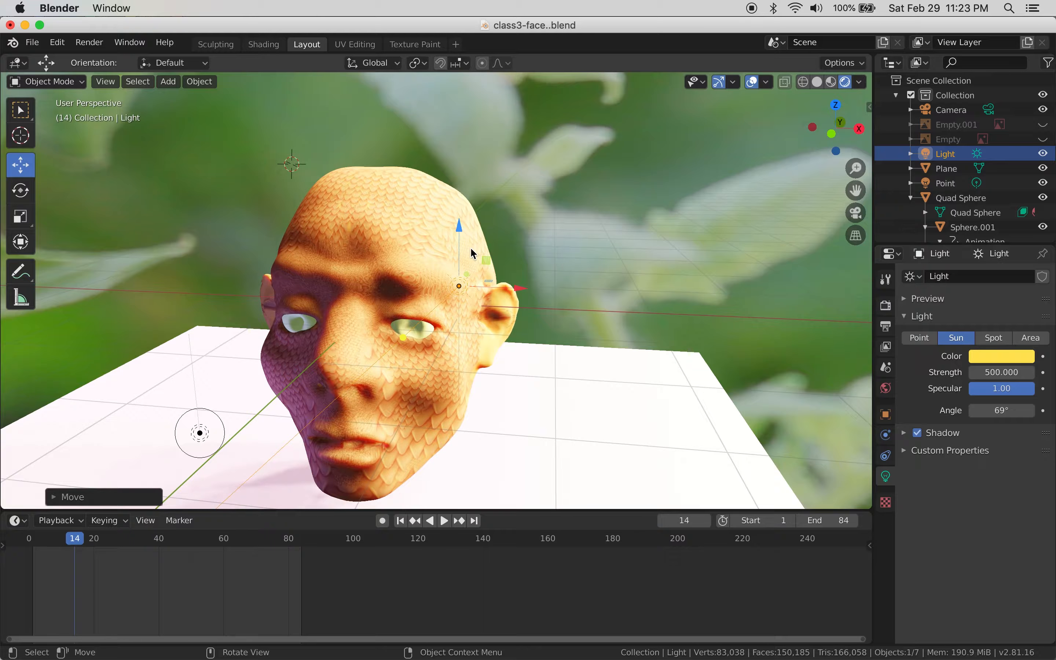
left_click(999, 373)
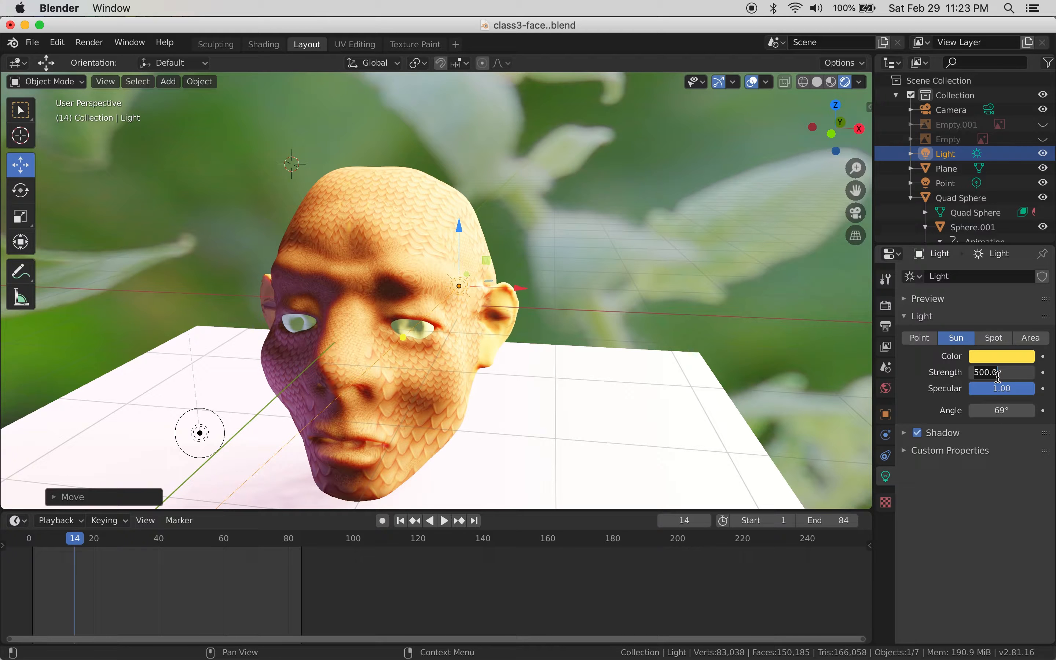
type("10")
key("Return")
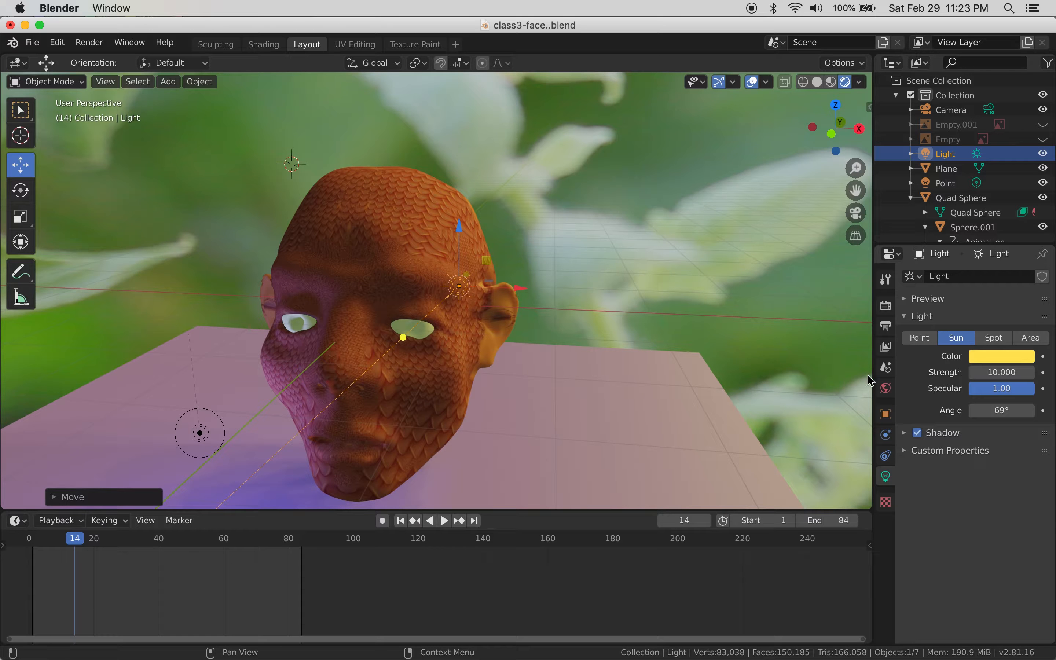
- Soften the sun light's color to pale orange (hue 0.067, saturation 0.292) and raise the light above the head
left_click(995, 359)
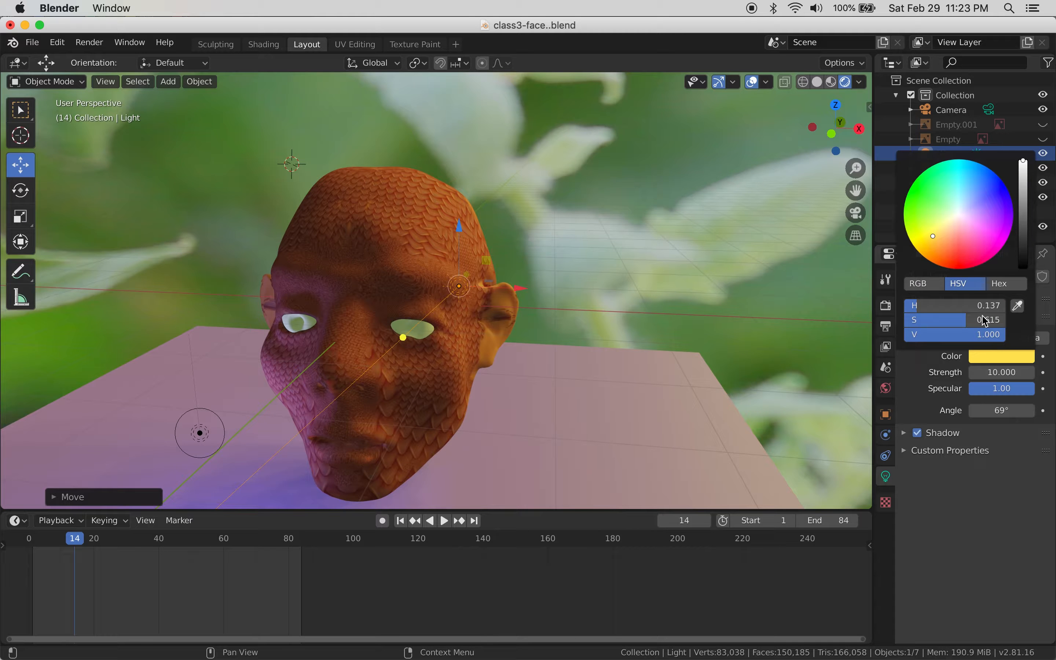
left_click(946, 223)
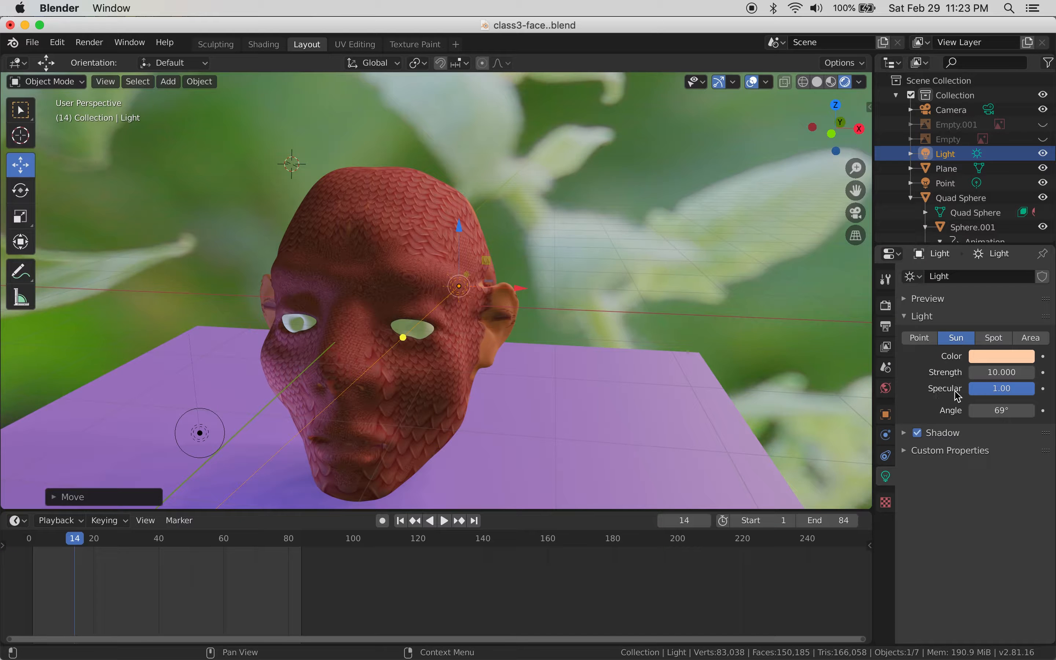
left_click_drag(459, 230, 453, 88)
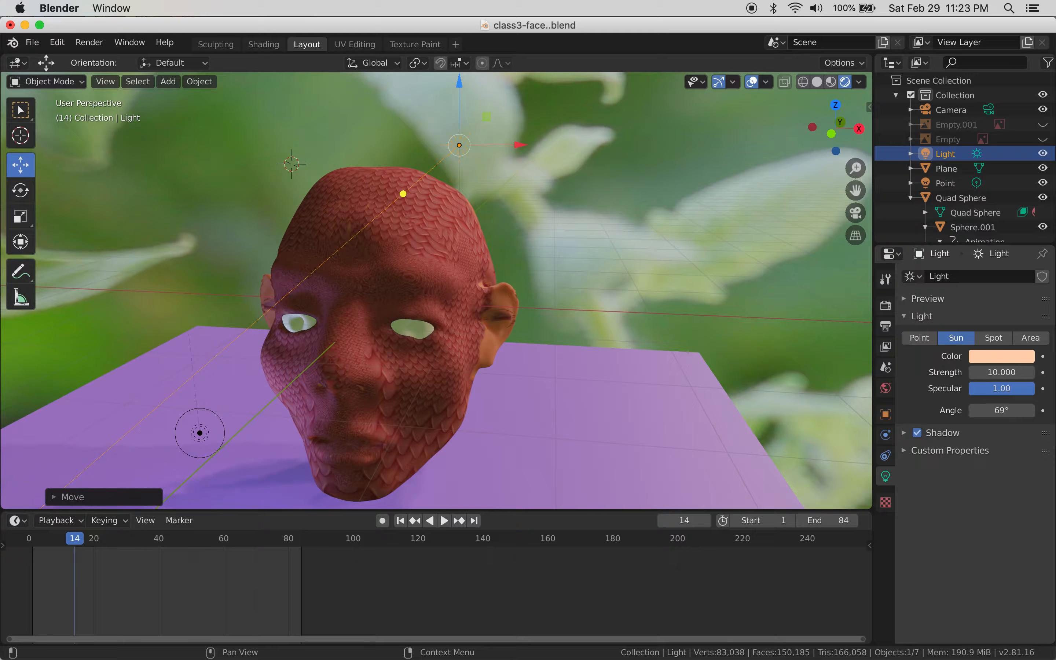
- Change the sun light's color to a near-white tint and set its strength to 20
left_click(1002, 359)
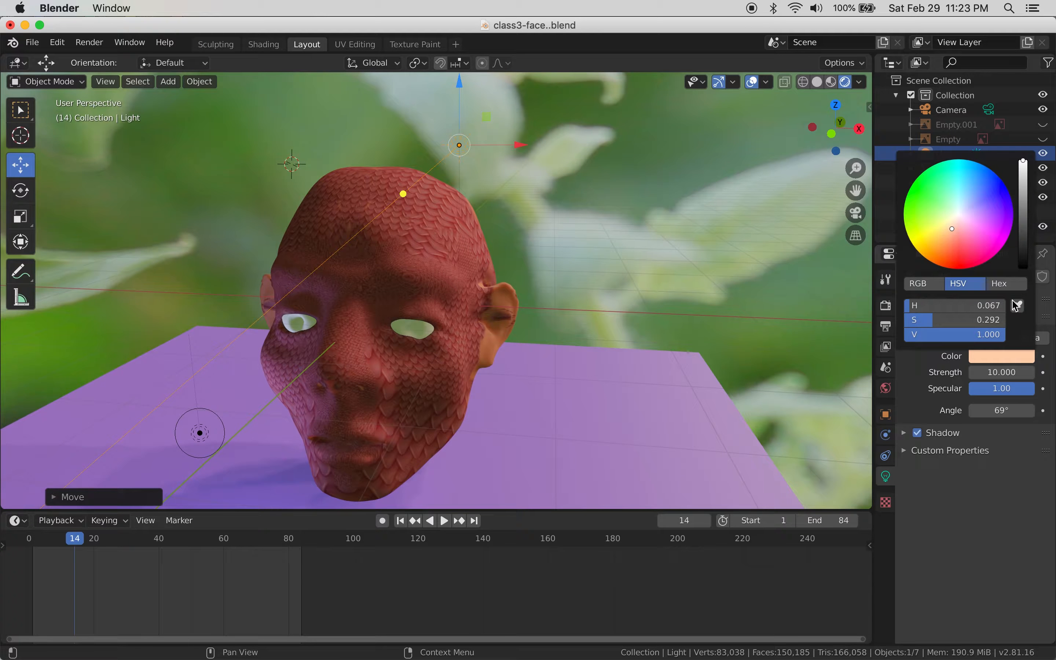
left_click(958, 217)
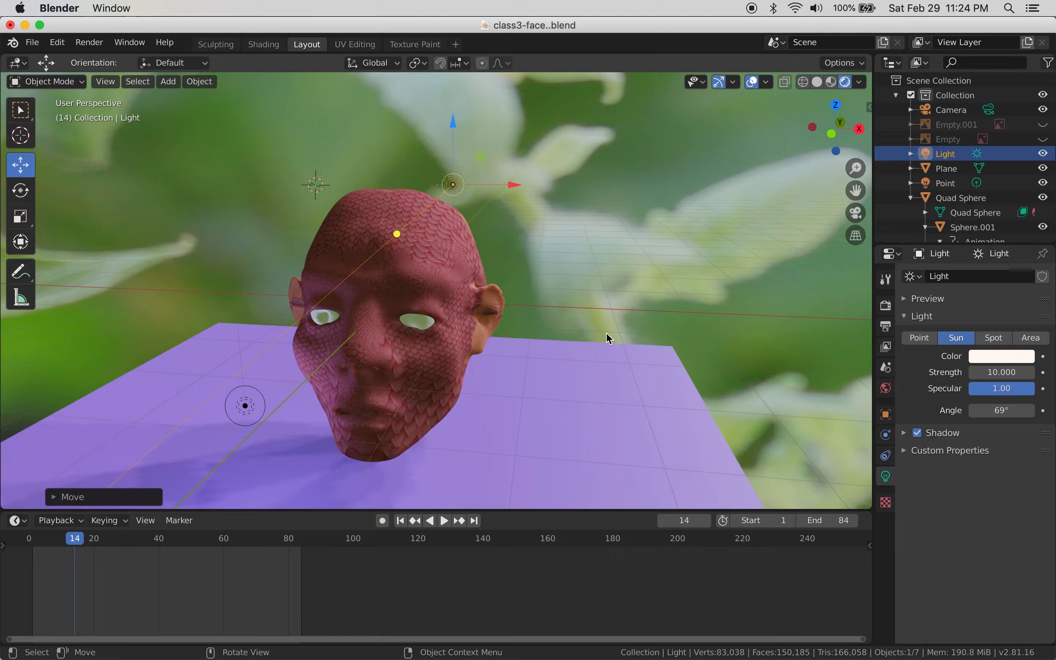
left_click(987, 371)
type("20")
key("Return")
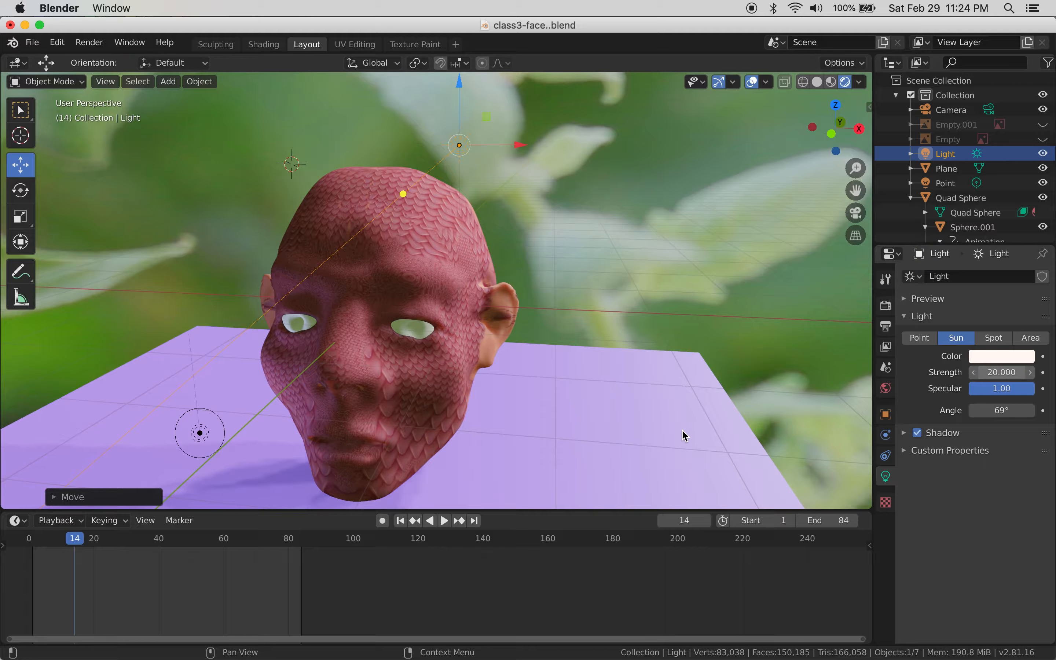
- Try yellow-green and green tints on the sun light and settle on a warm pale yellow color
left_click(967, 357)
left_click(942, 220)
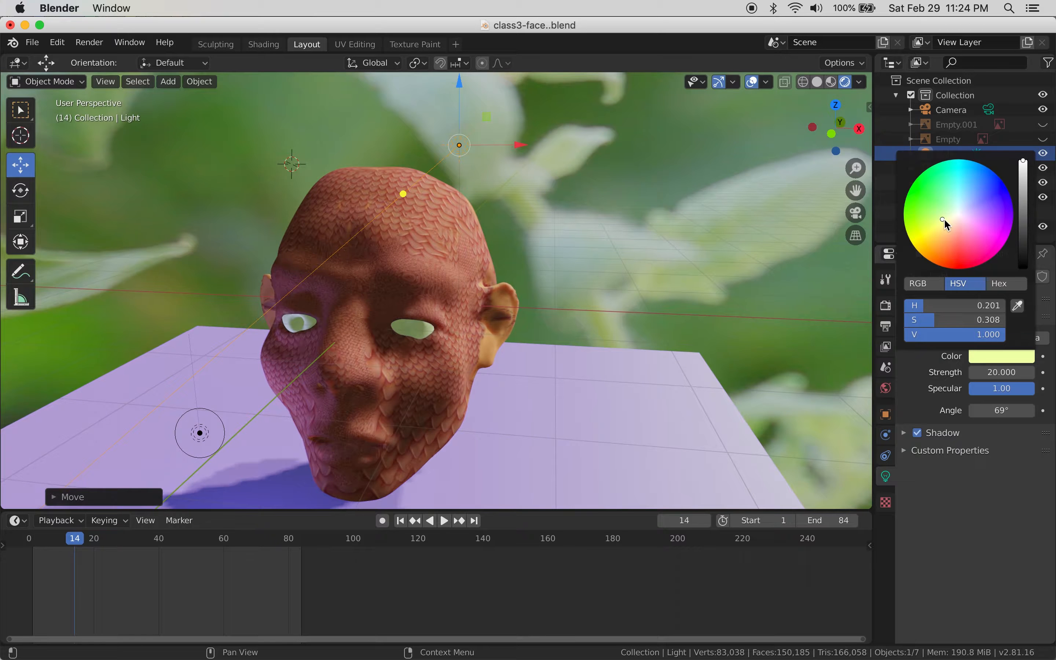
left_click(989, 357)
left_click(923, 207)
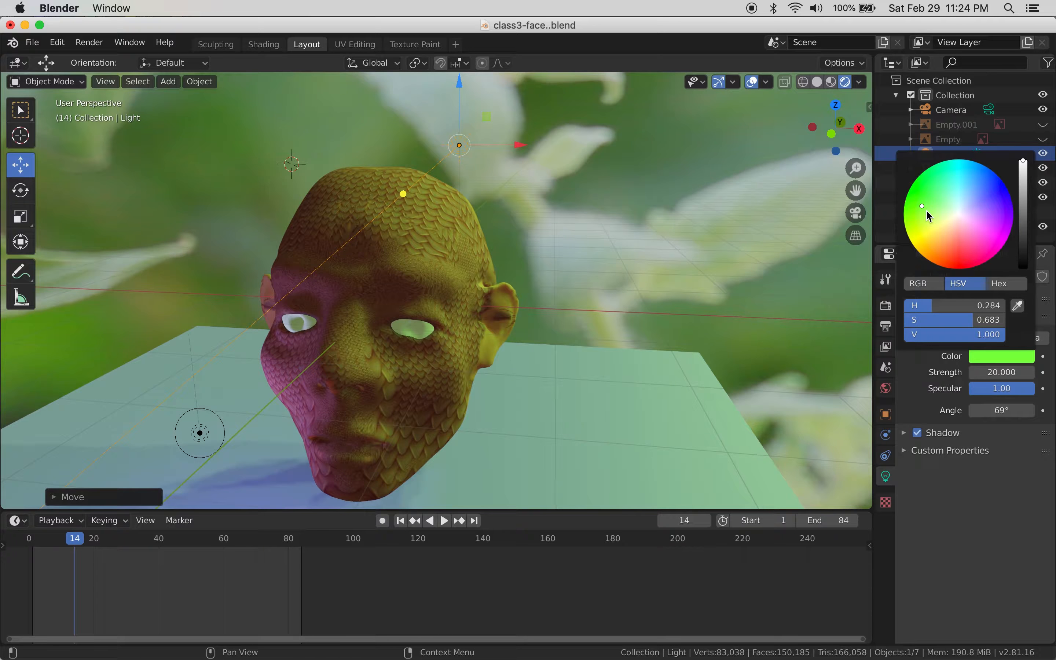
left_click(940, 229)
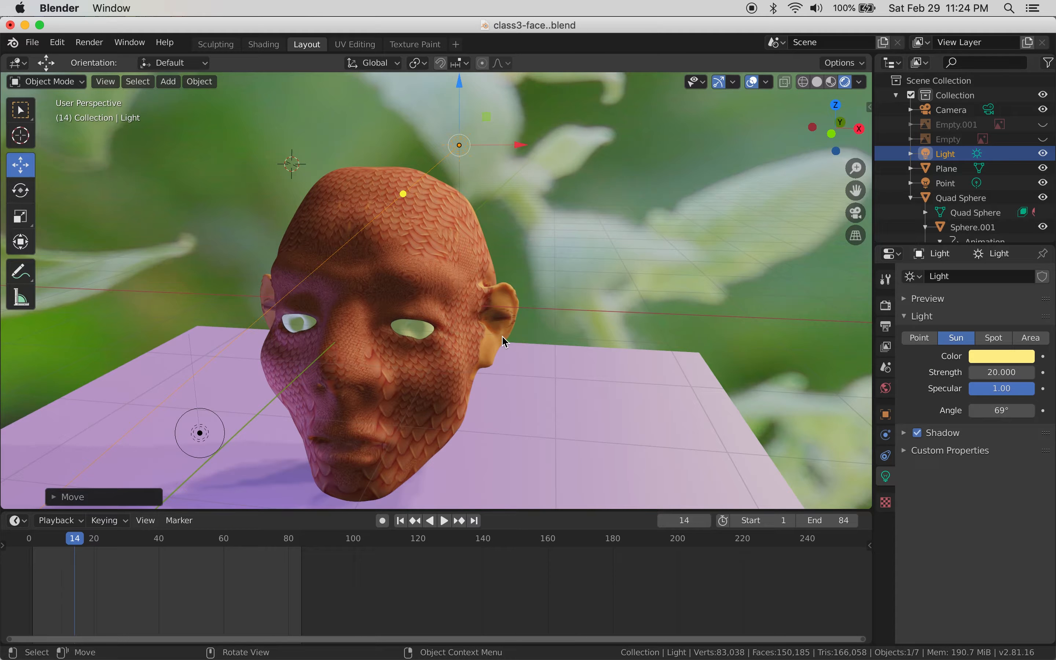
- Switch the scene's render engine to Cycles
scroll(633, 270, "down", 2)
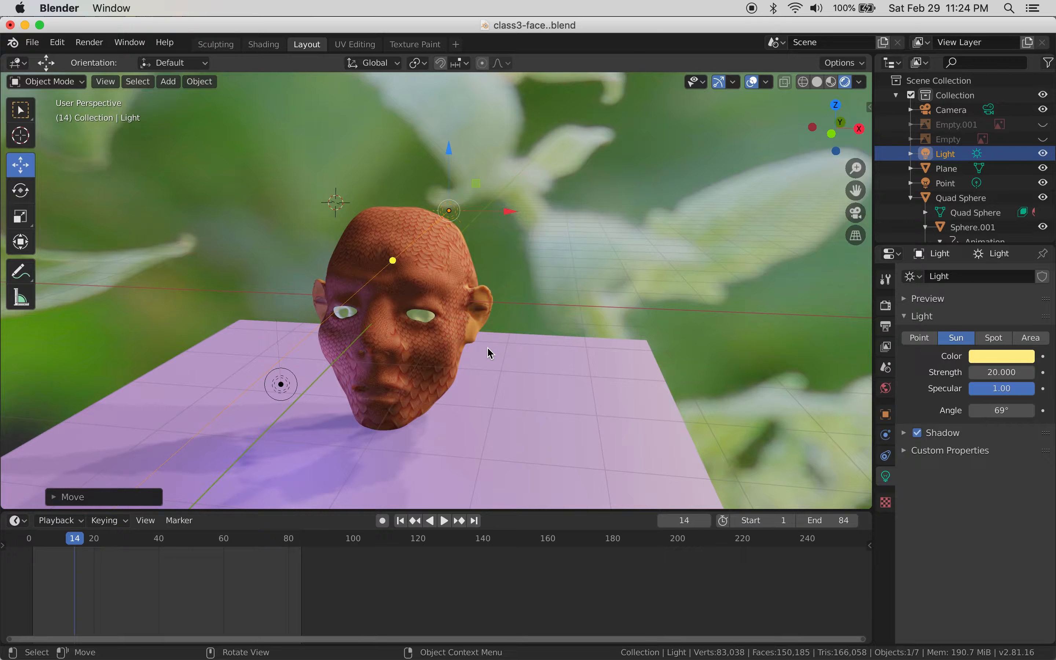
middle_click_drag(536, 357, 494, 359)
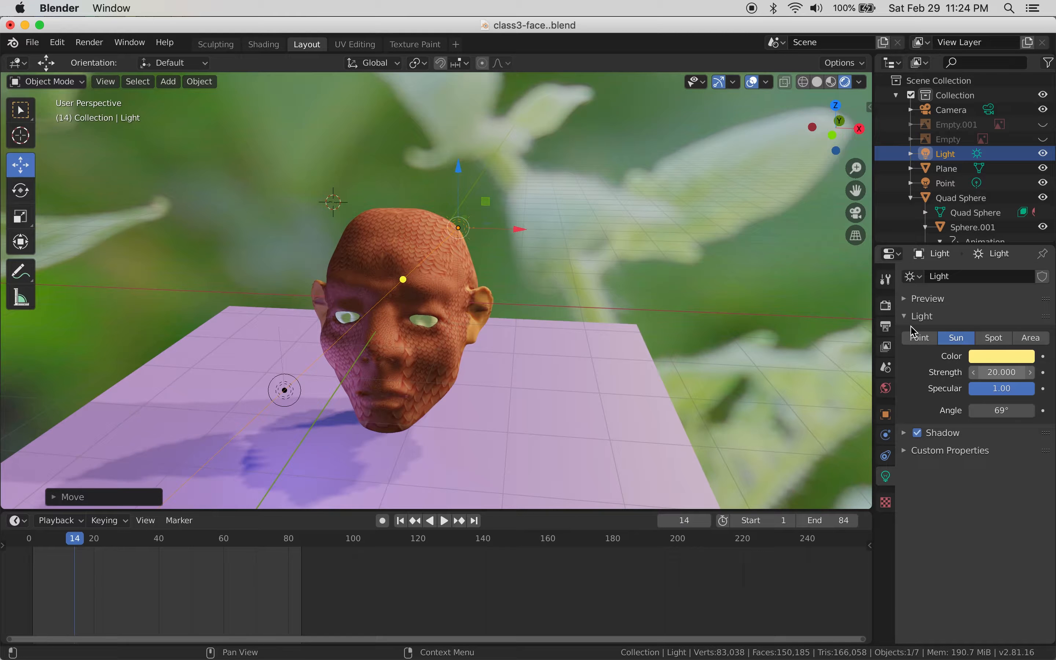
left_click(887, 308)
left_click(1012, 275)
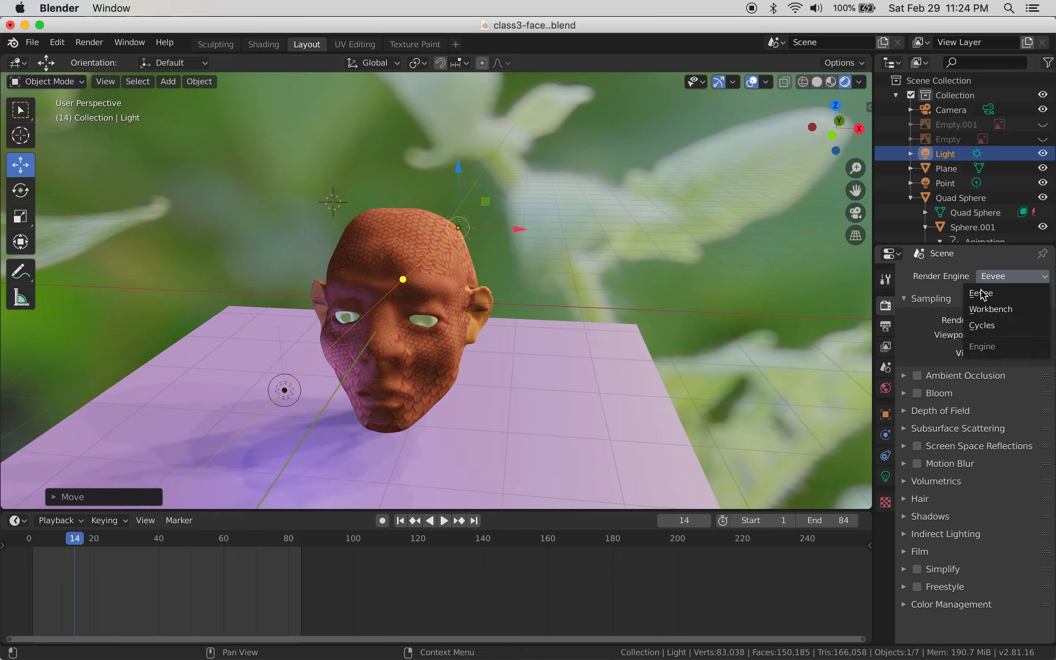
left_click(988, 326)
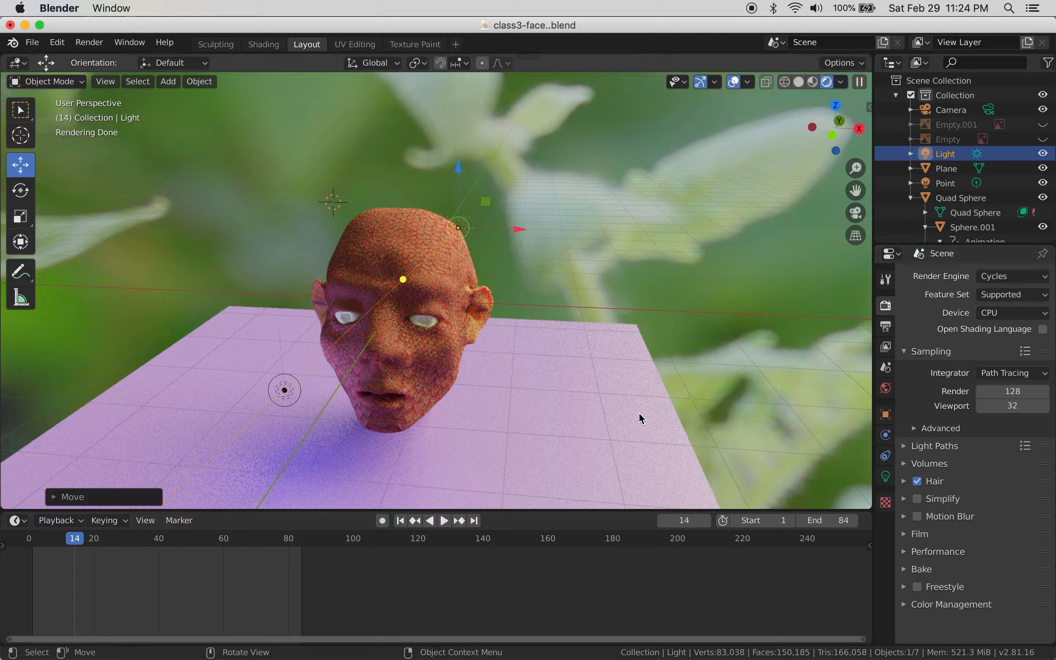
- Examine the head's path-traced preview up close and the Cycles sample settings for render and viewport
scroll(611, 417, "up", 3)
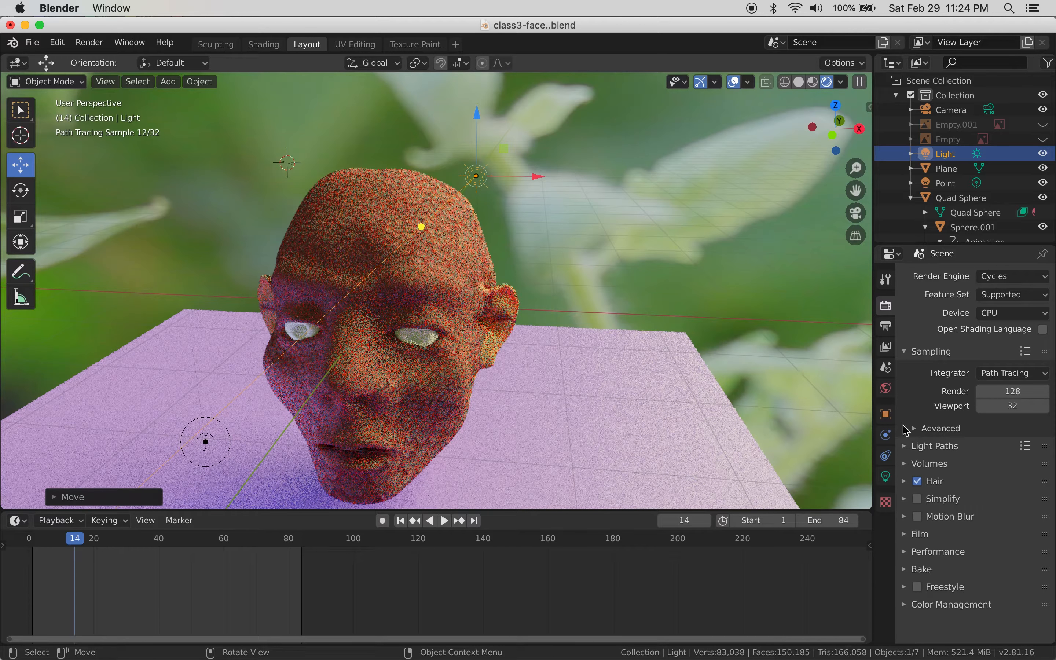
left_click(1019, 393)
left_click(926, 397)
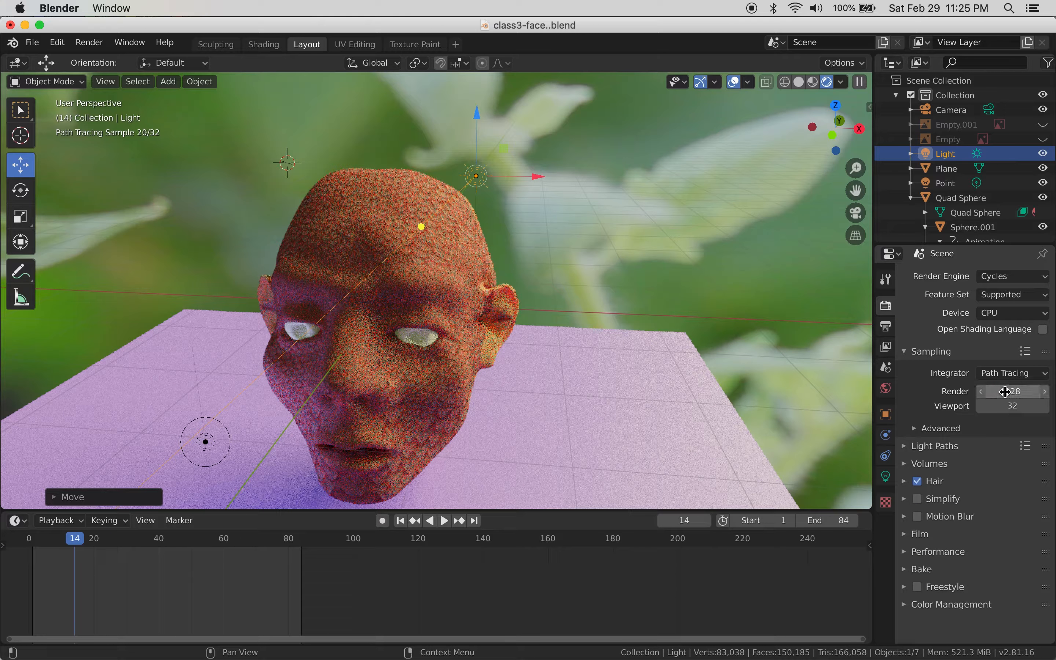
left_click(1018, 406)
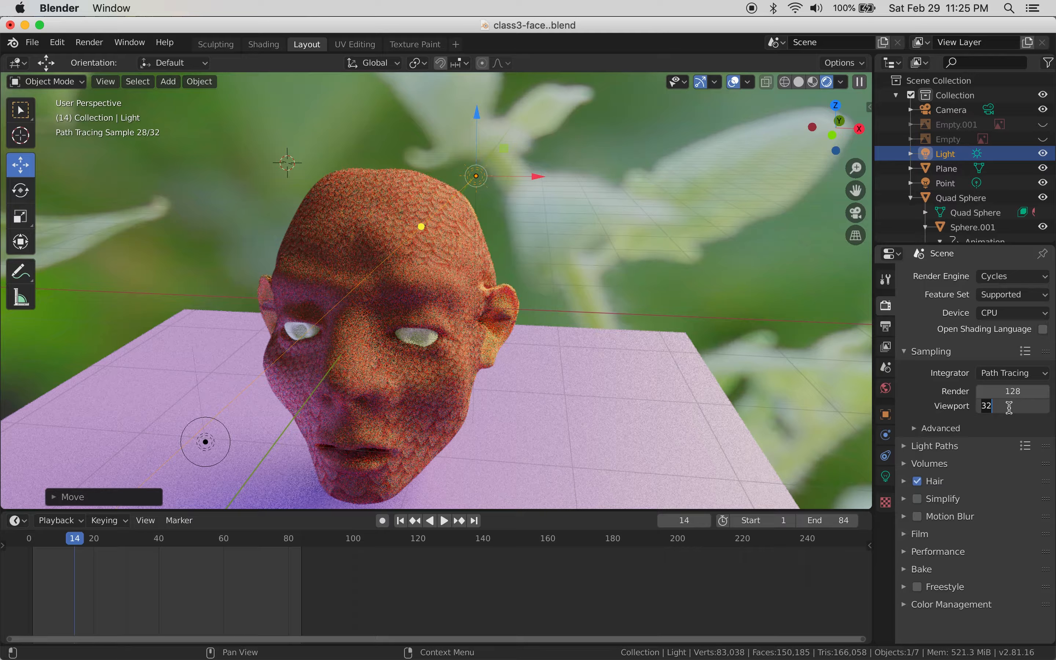
left_click(1014, 393)
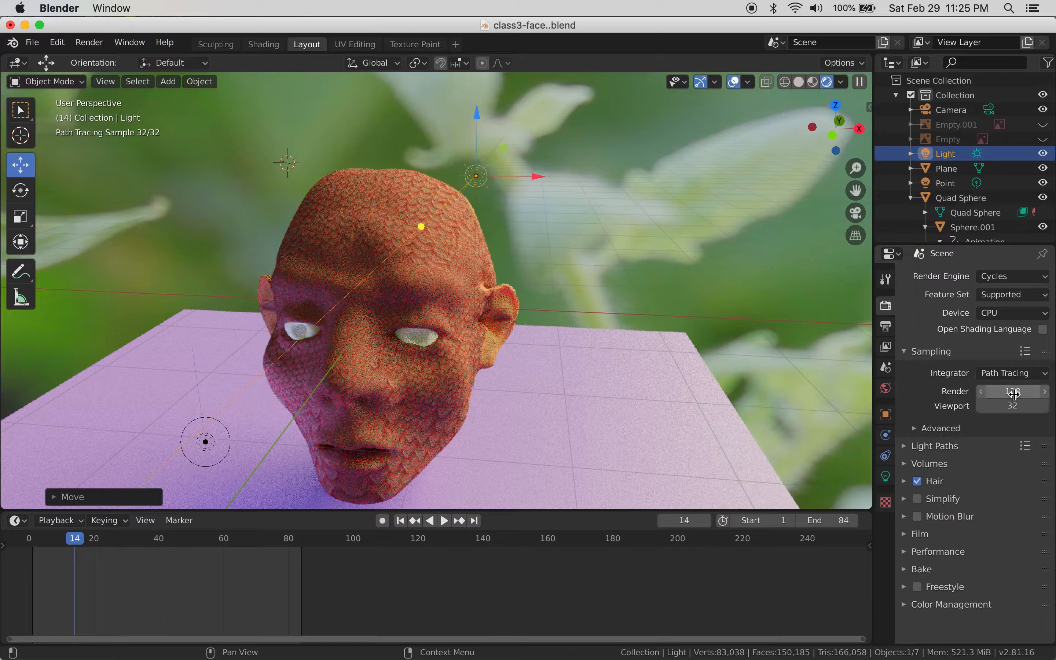
left_click(1015, 411)
left_click(1021, 392)
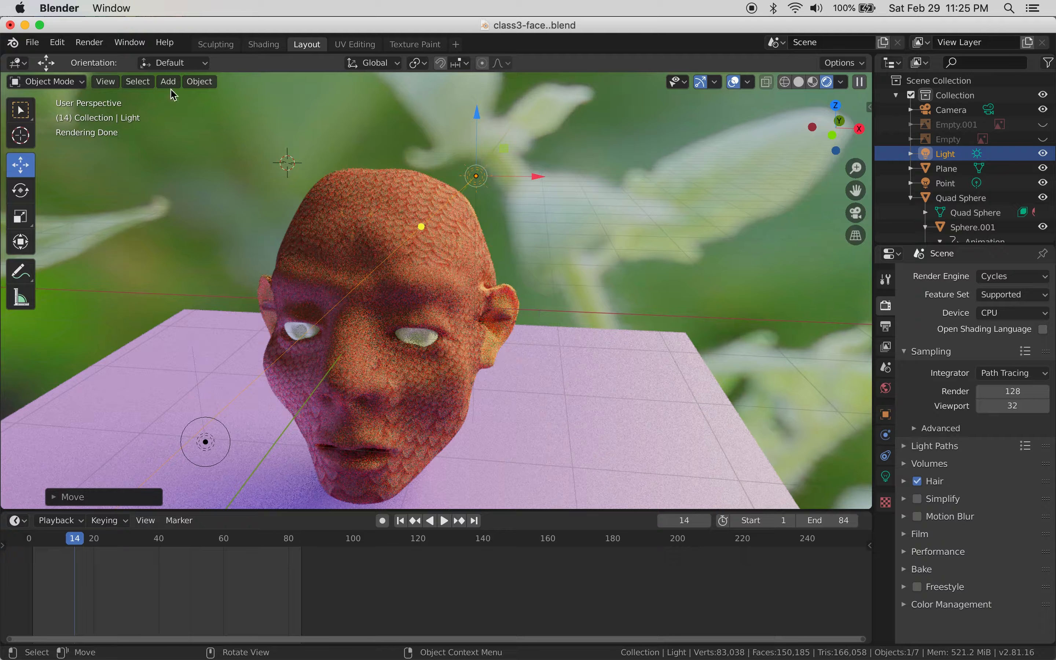
- Start a still image render of the current frame with Cycles, and close the render window before it completes
left_click(90, 43)
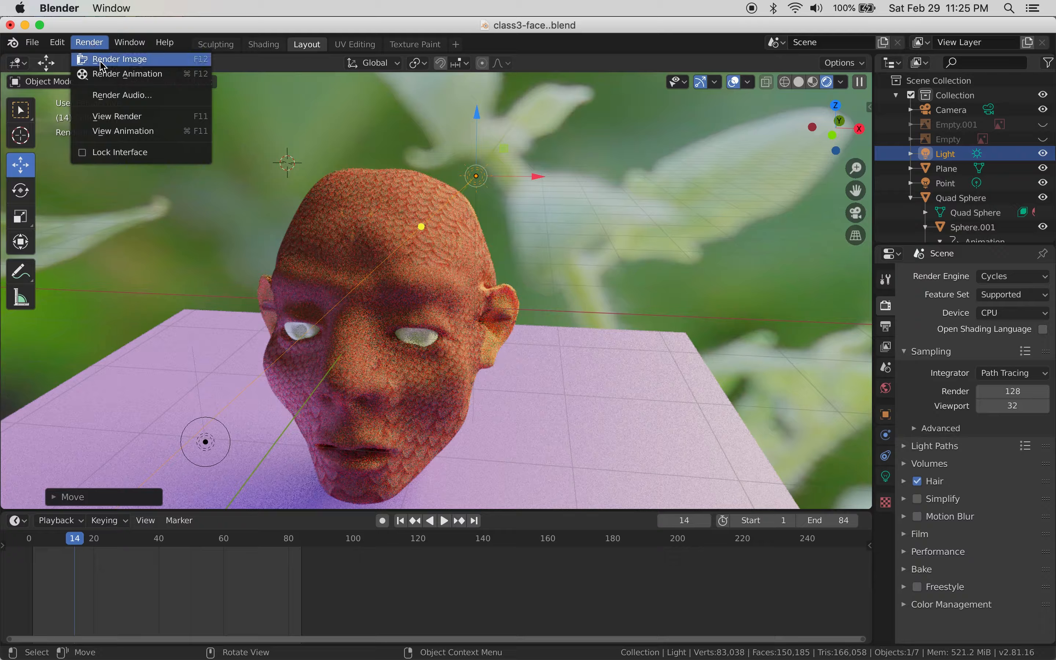
left_click(103, 66)
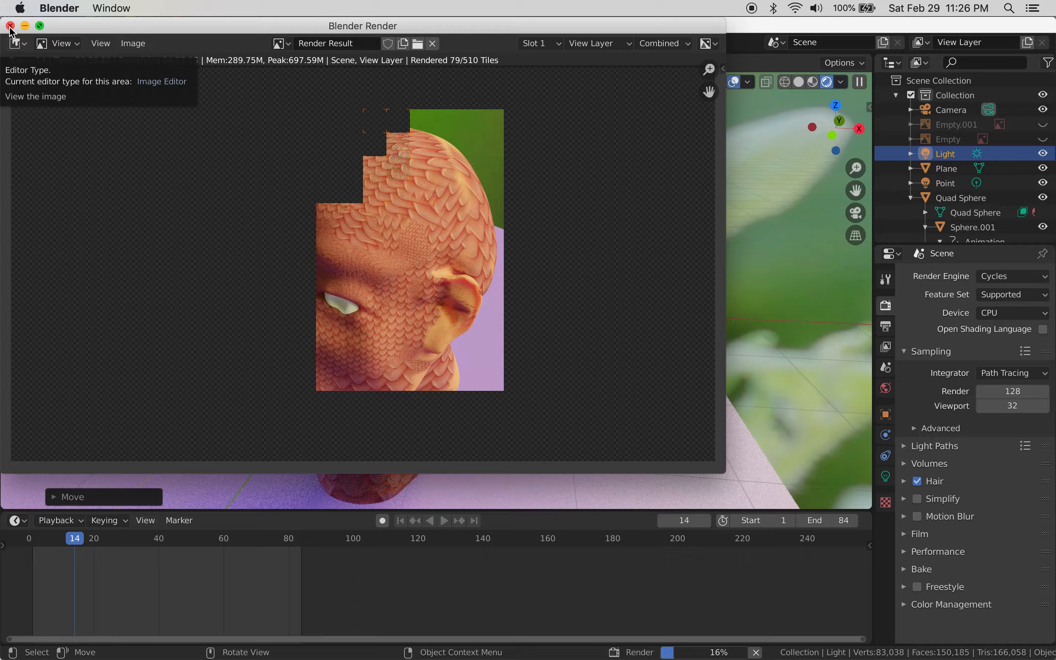
left_click(10, 27)
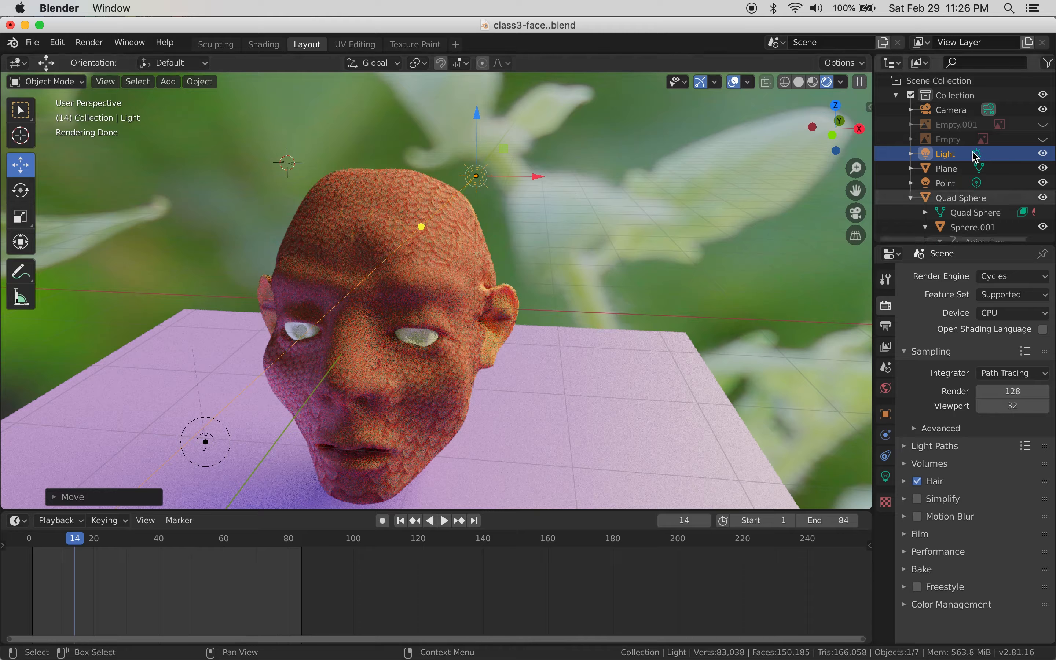
- Set the render engine back to Eevee, render the current frame as an image, and close the render window
left_click(1010, 280)
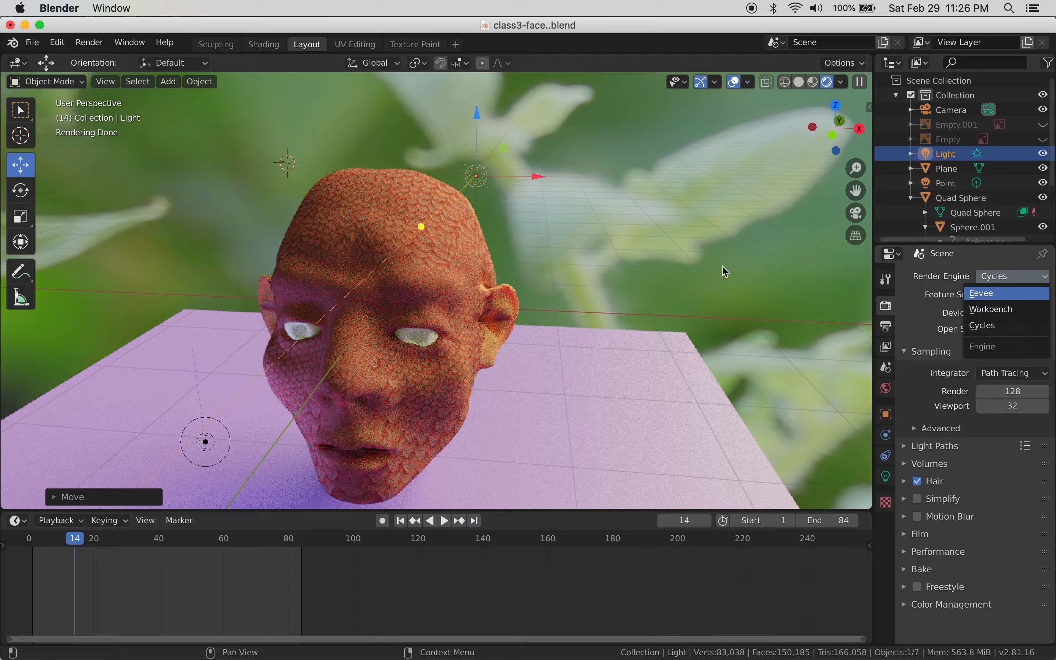
key("Return")
left_click(91, 42)
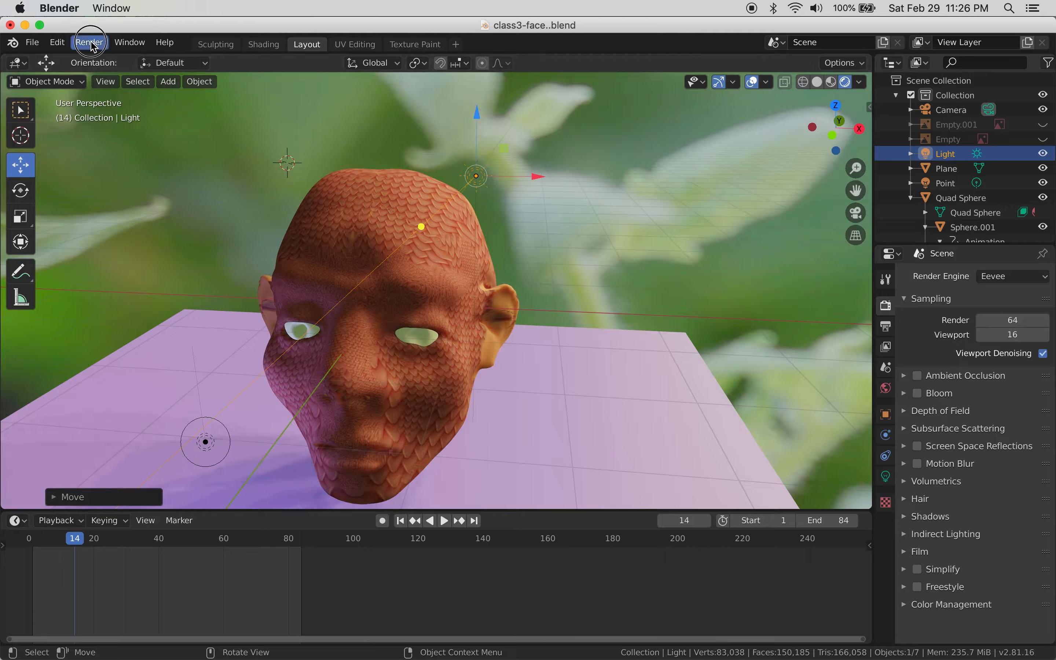
left_click(105, 61)
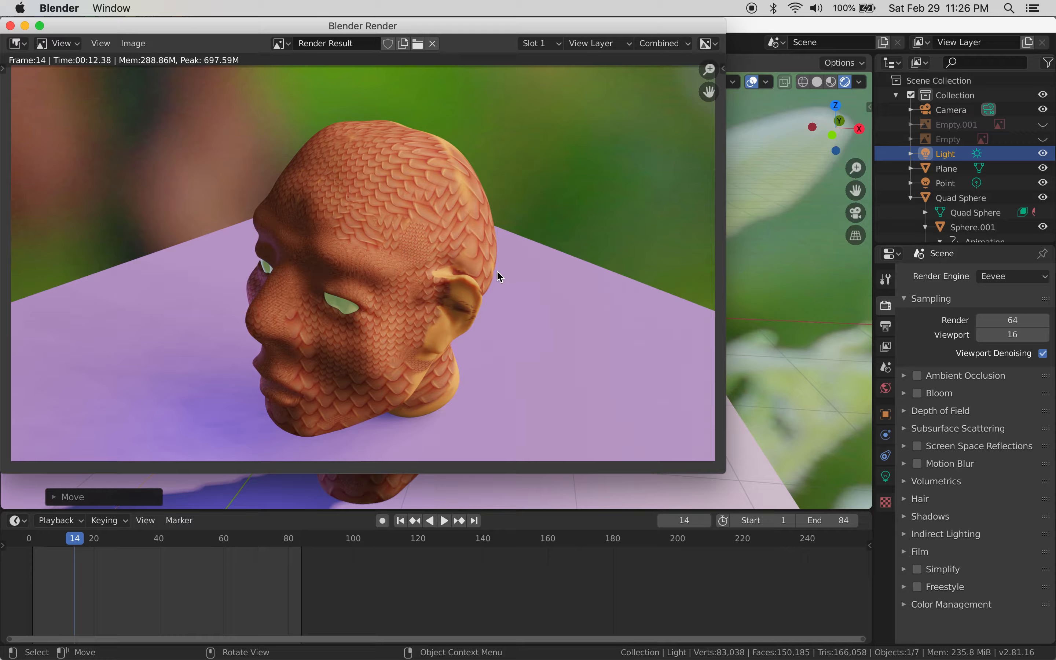
left_click(10, 25)
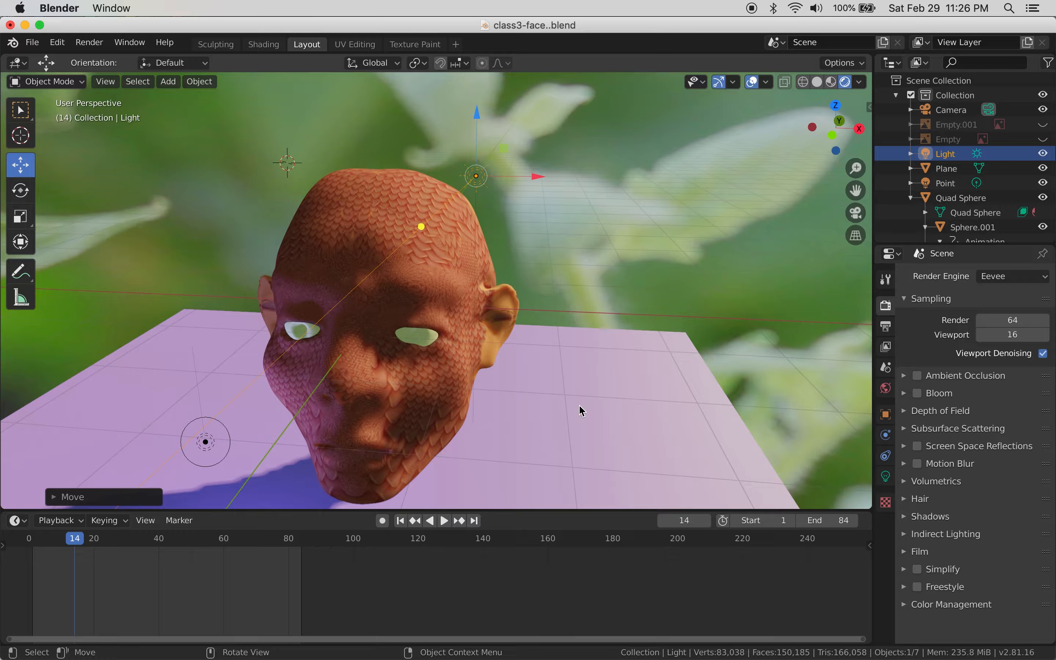
middle_click_drag(583, 410, 614, 355)
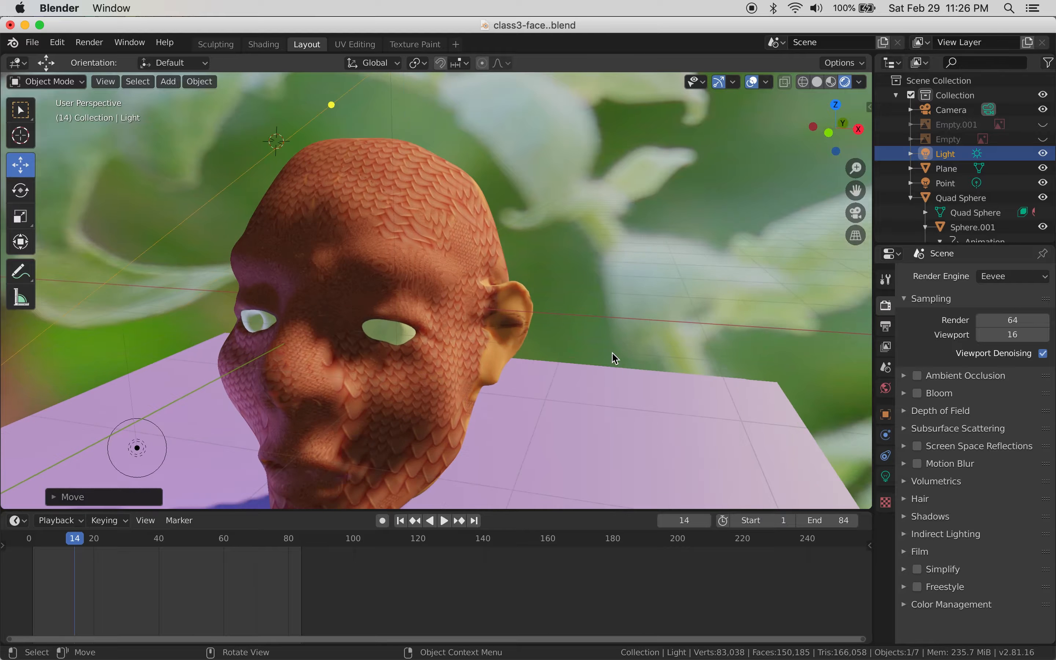
scroll(615, 358, "down", 2)
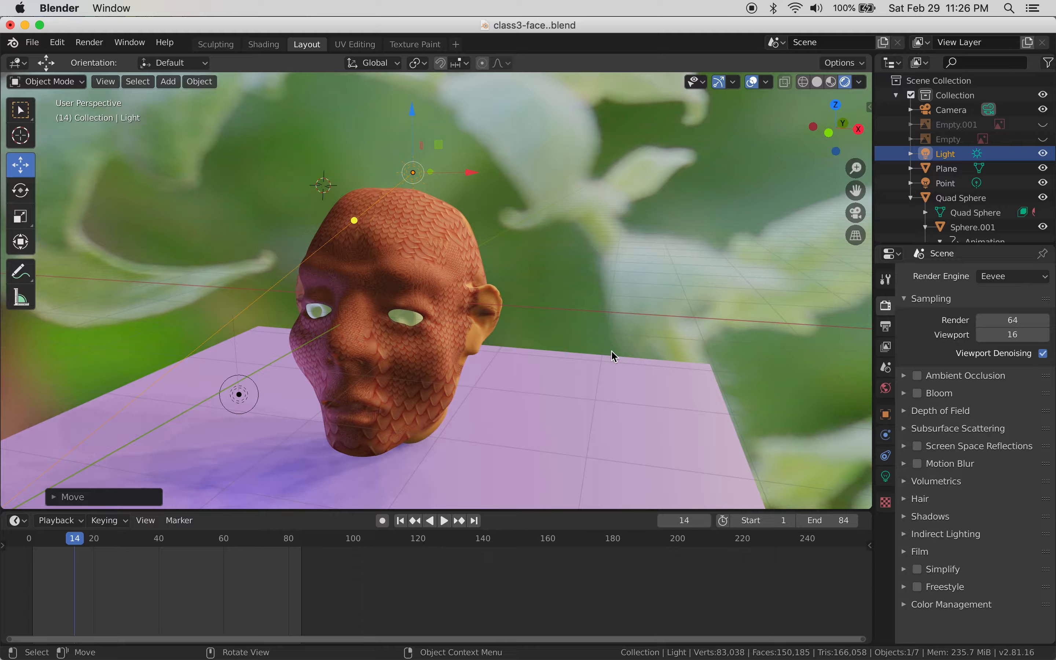
mouse_move(612, 355)
middle_mouse_down()
mouse_move(560, 355)
mouse_move(624, 347)
middle_mouse_up()
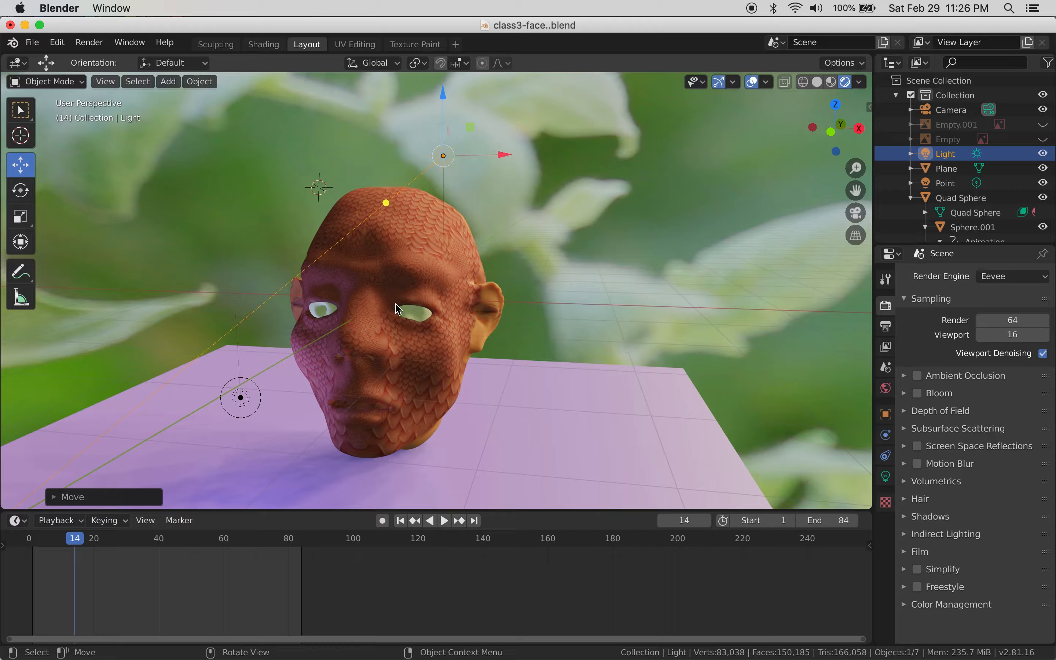
left_click(427, 325)
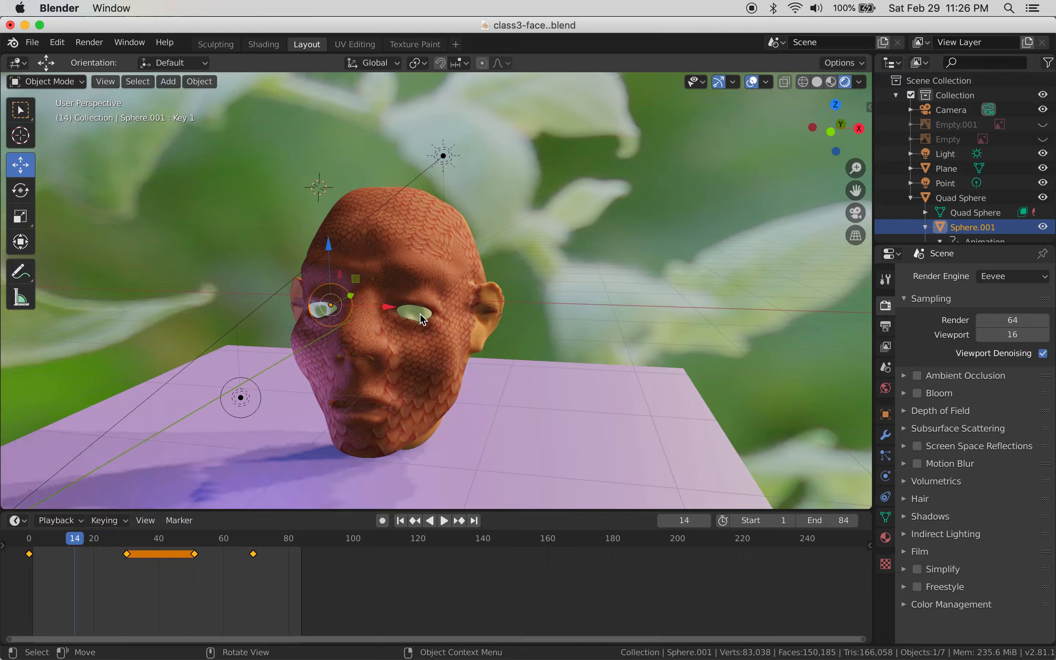
left_click(427, 338)
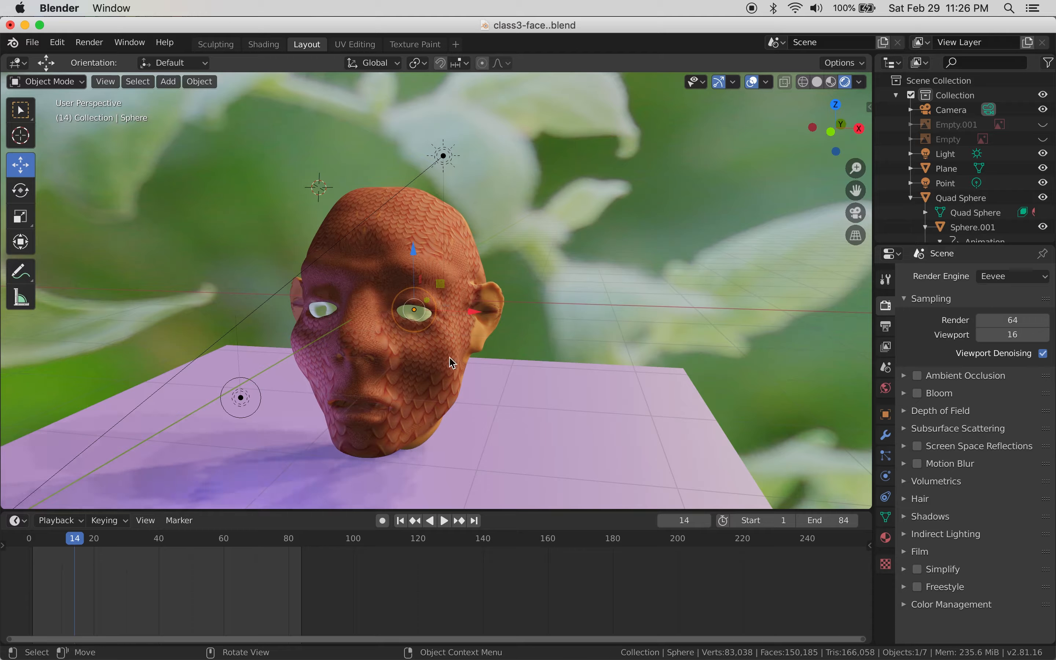
key("super+z")
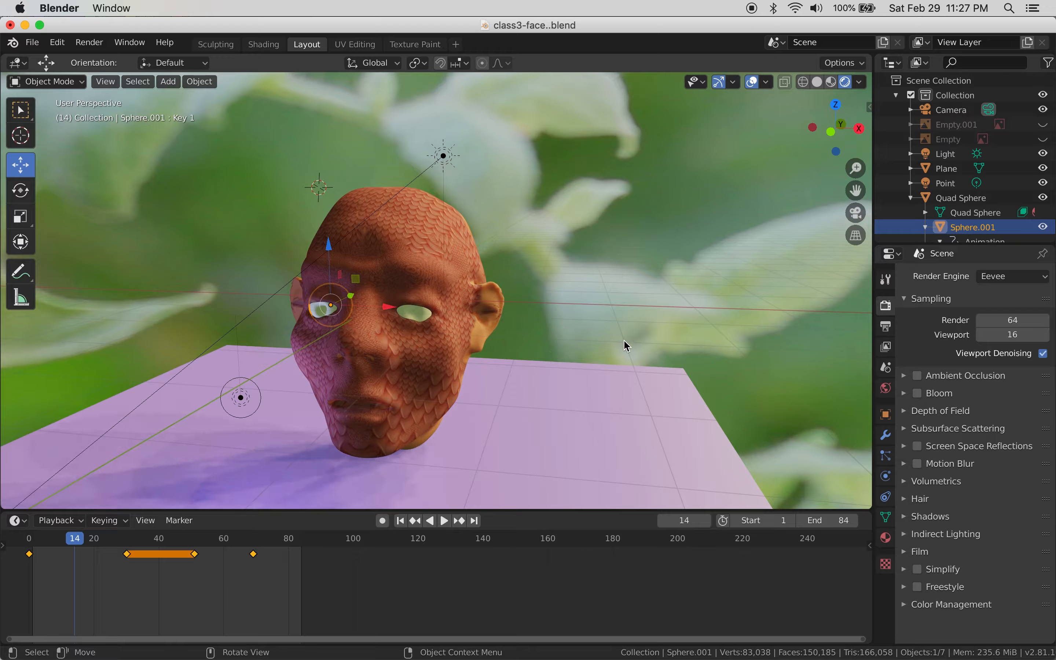
mouse_move(486, 363)
middle_mouse_down()
mouse_move(464, 358)
mouse_move(486, 363)
middle_mouse_up()
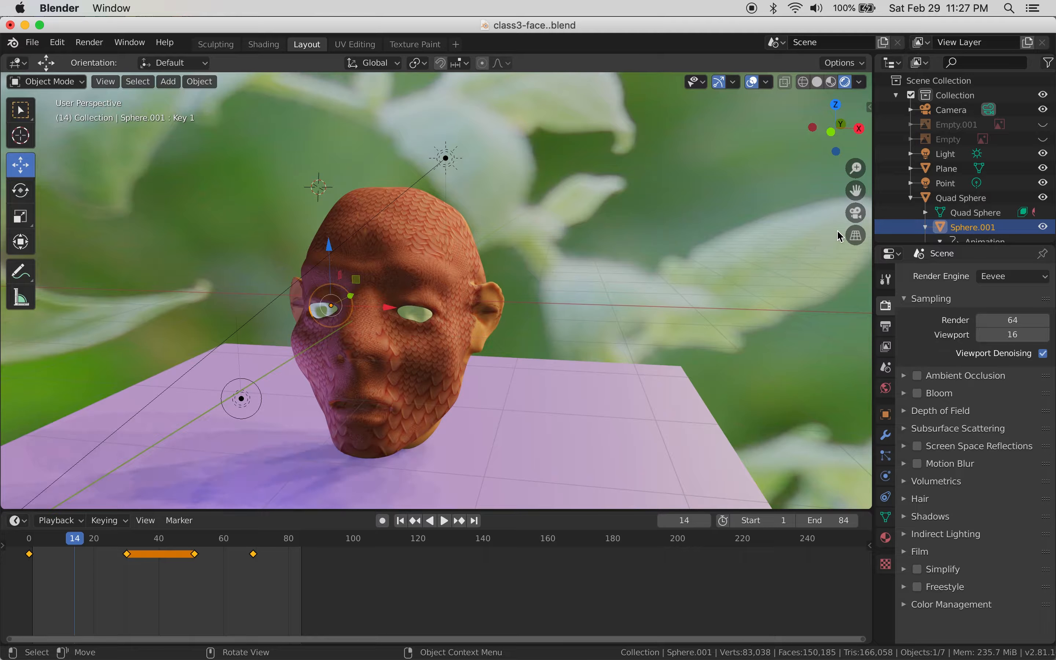
- Look through the scene camera and select the camera with its transform values displayed
left_click(857, 213)
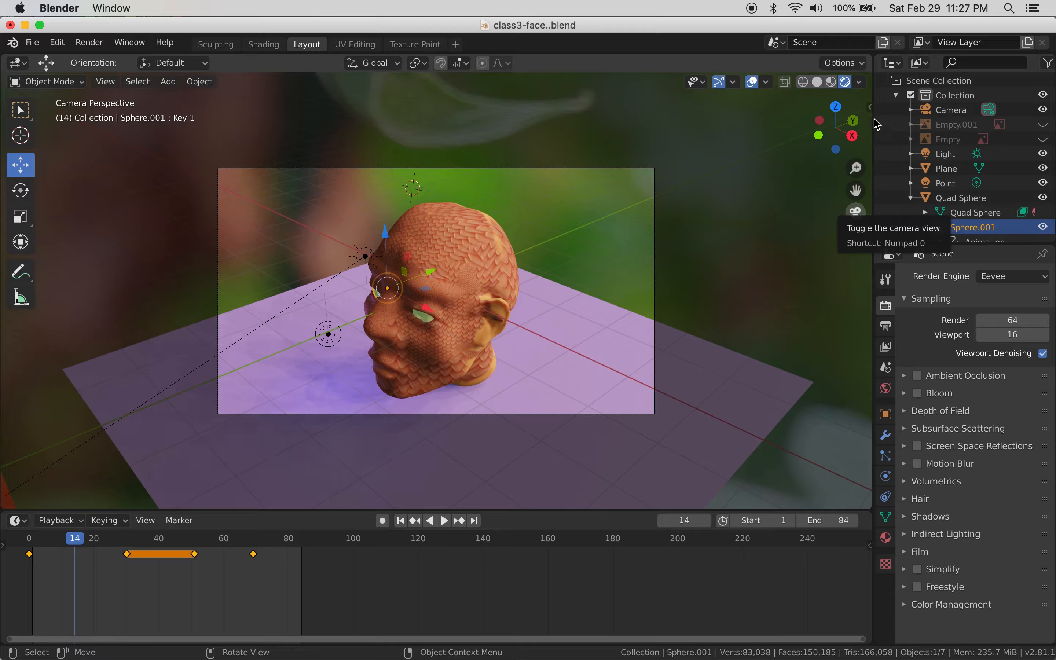
left_click(870, 107)
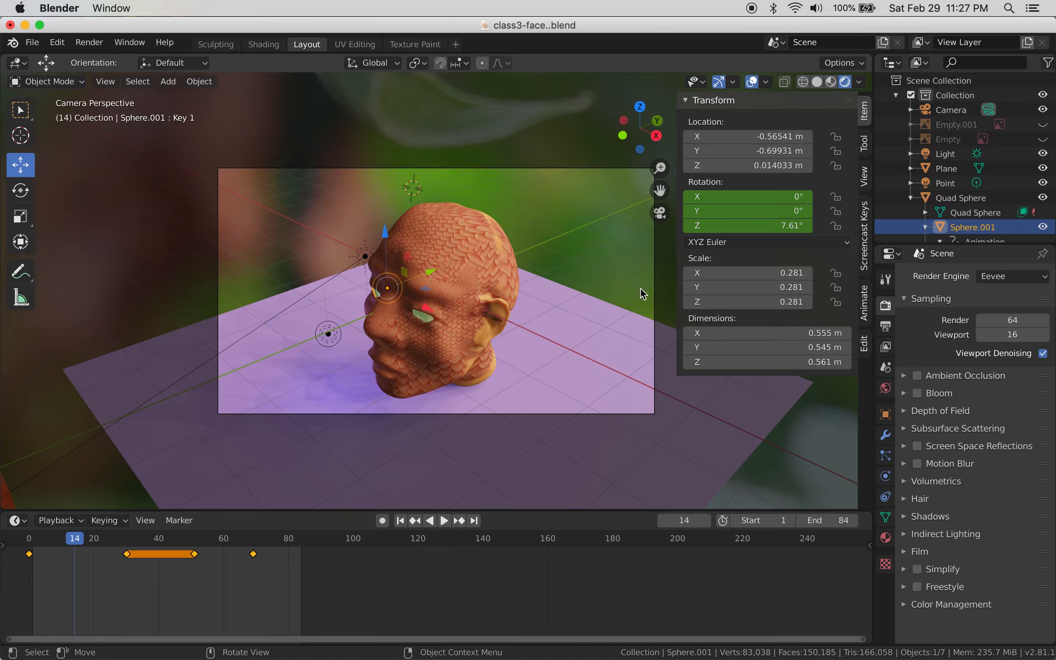
left_click(654, 303)
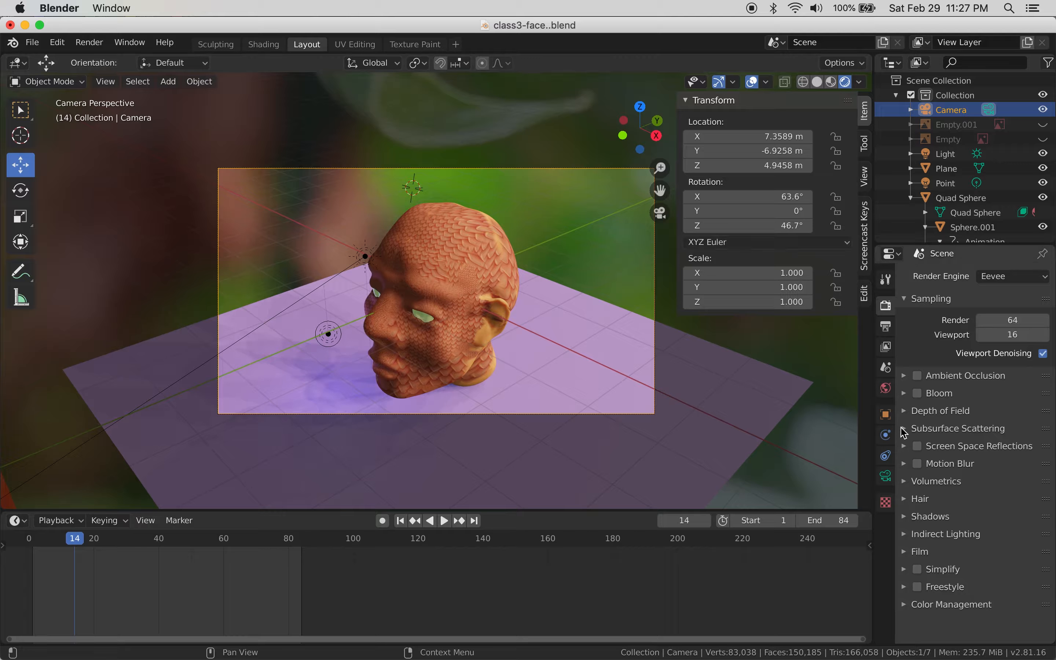
- Shift the camera along Y to -7.1458 m, and return it to a Y location of -6.9058 m
left_click_drag(749, 151, 731, 150)
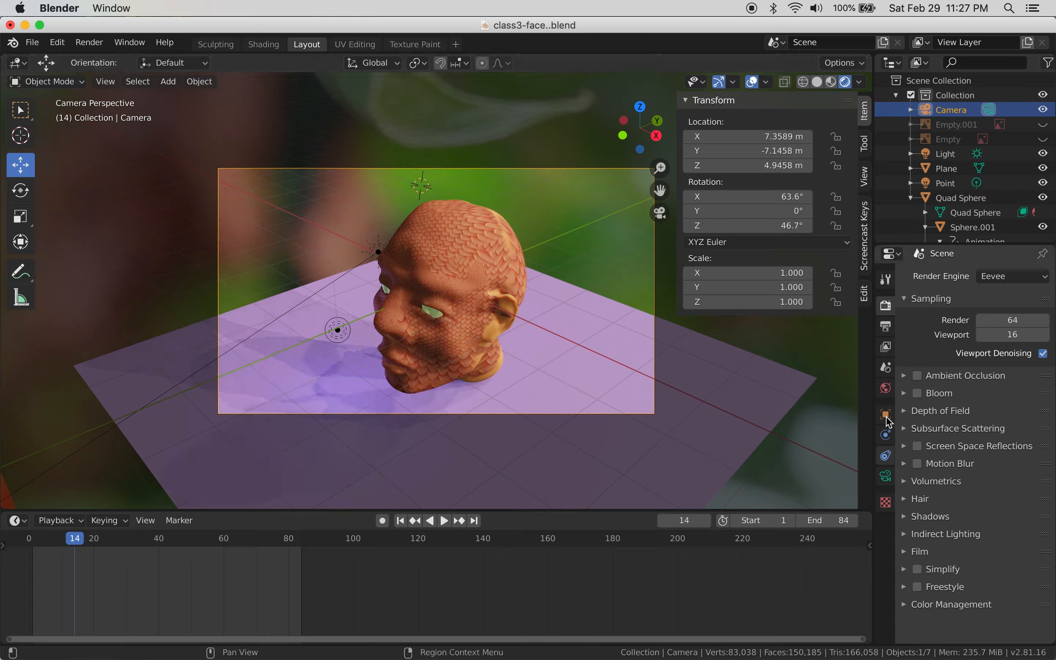
left_click(887, 418)
left_click_drag(994, 334, 964, 338)
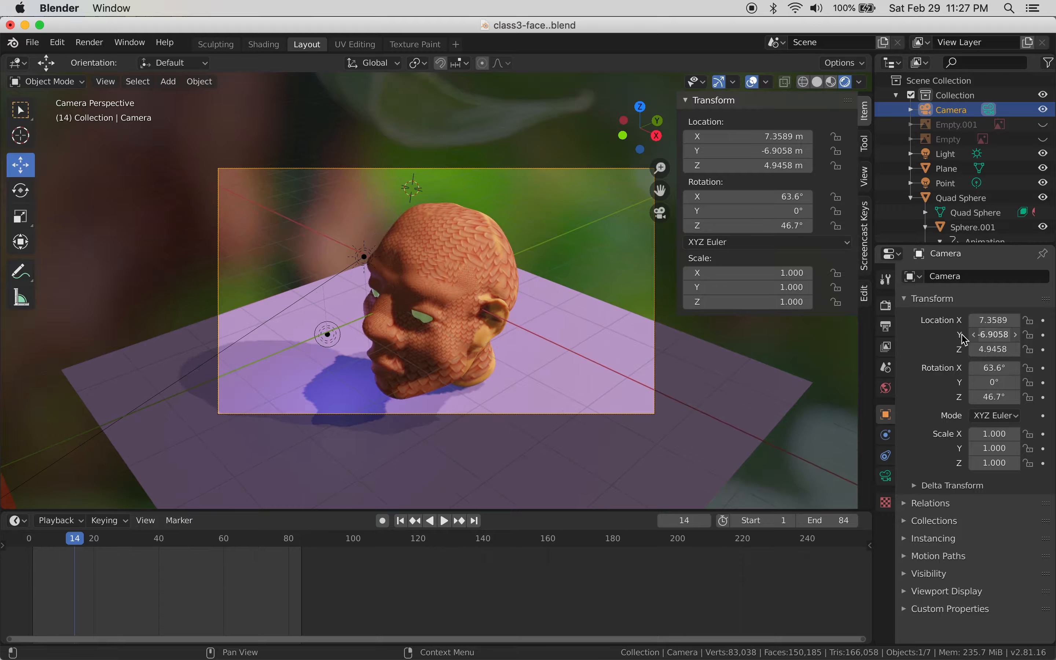
- Turn on Lock Camera to View and dolly the camera in close to the head and back out
left_click(866, 144)
left_click(866, 177)
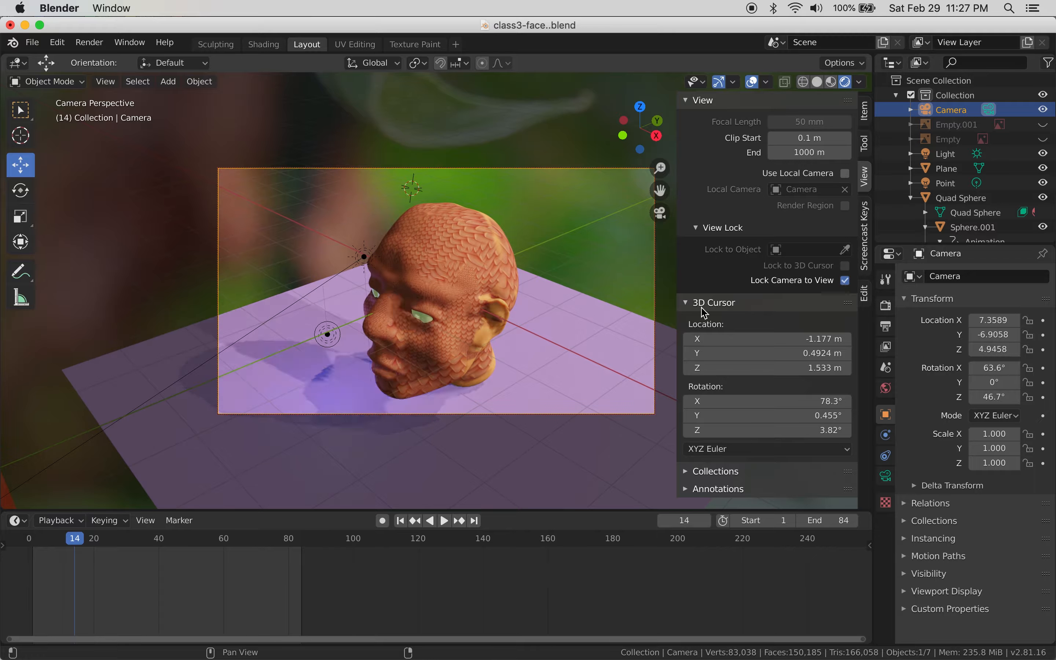
left_click(778, 280)
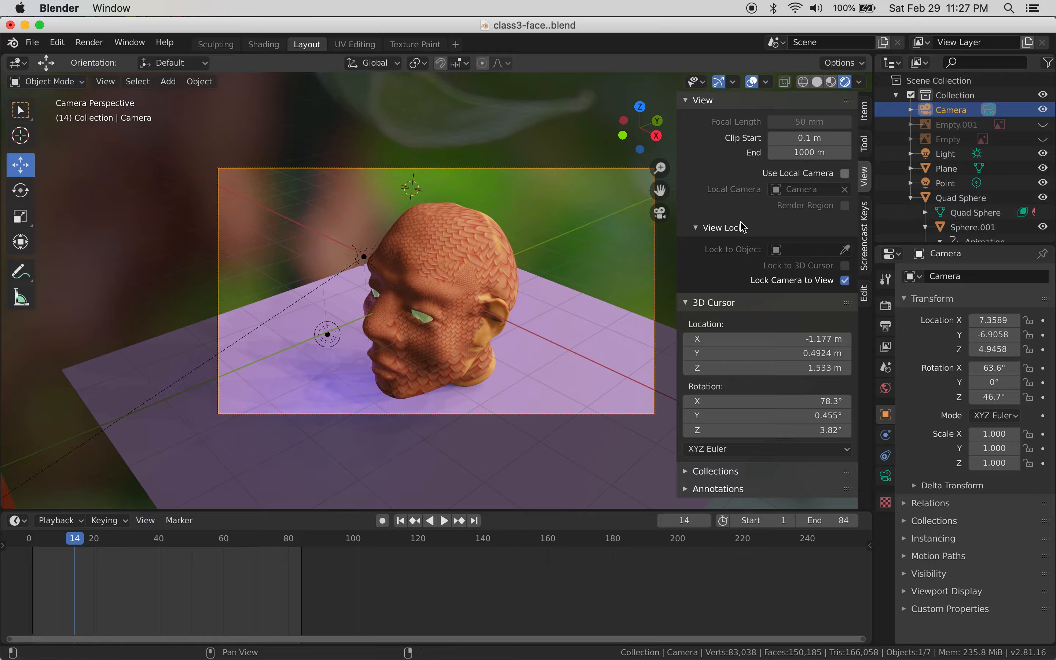
scroll(527, 291, "up", 4)
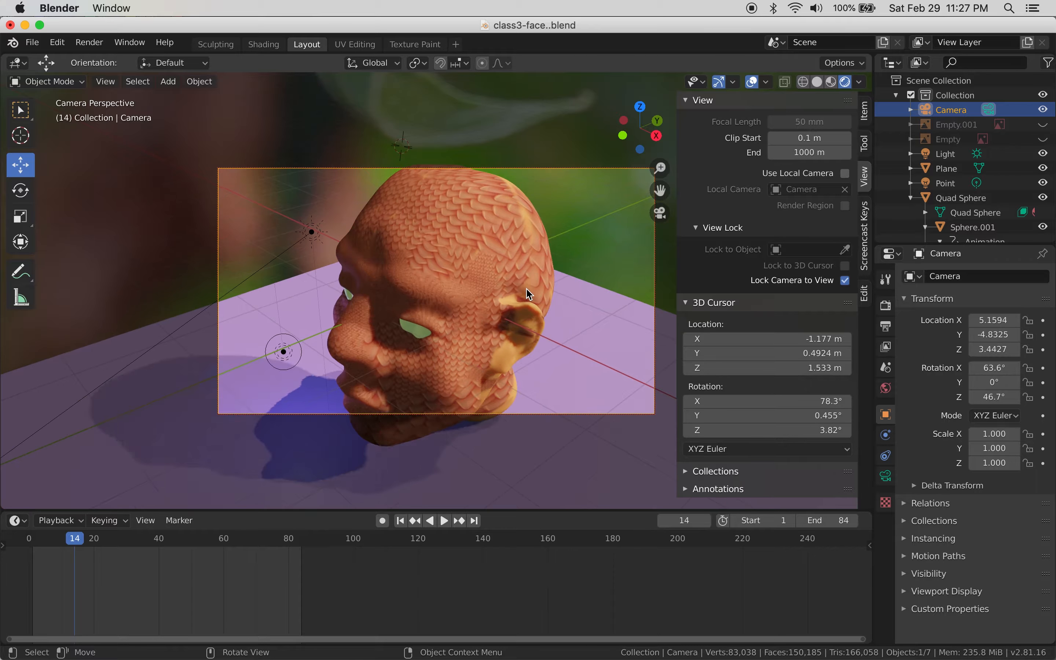
scroll(529, 295, "up", 5)
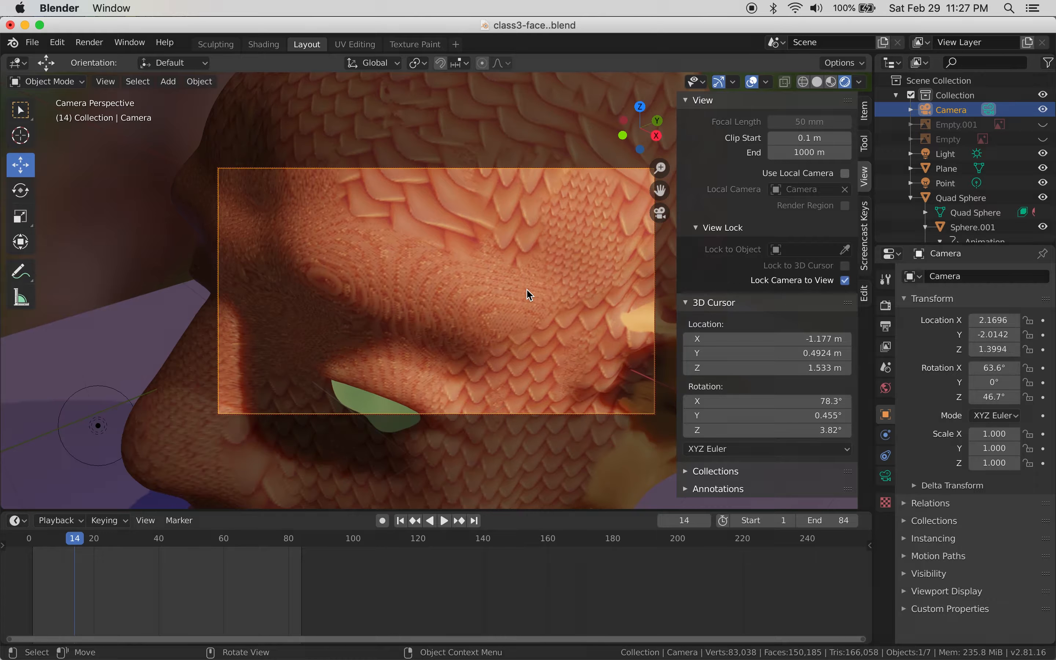
scroll(530, 295, "up", 5)
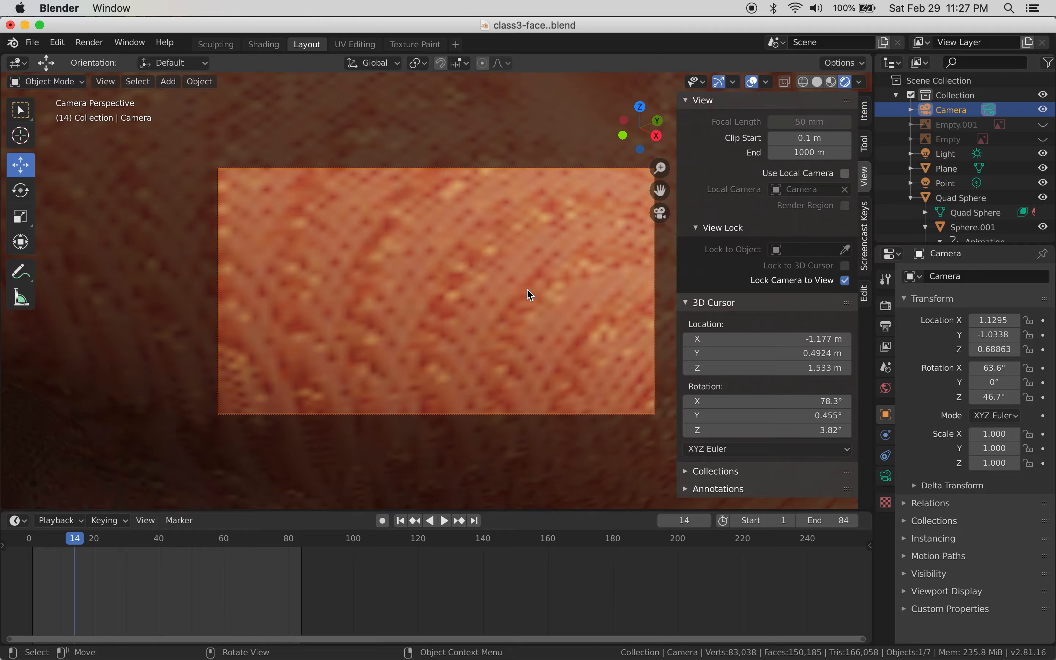
scroll(532, 295, "down", 12)
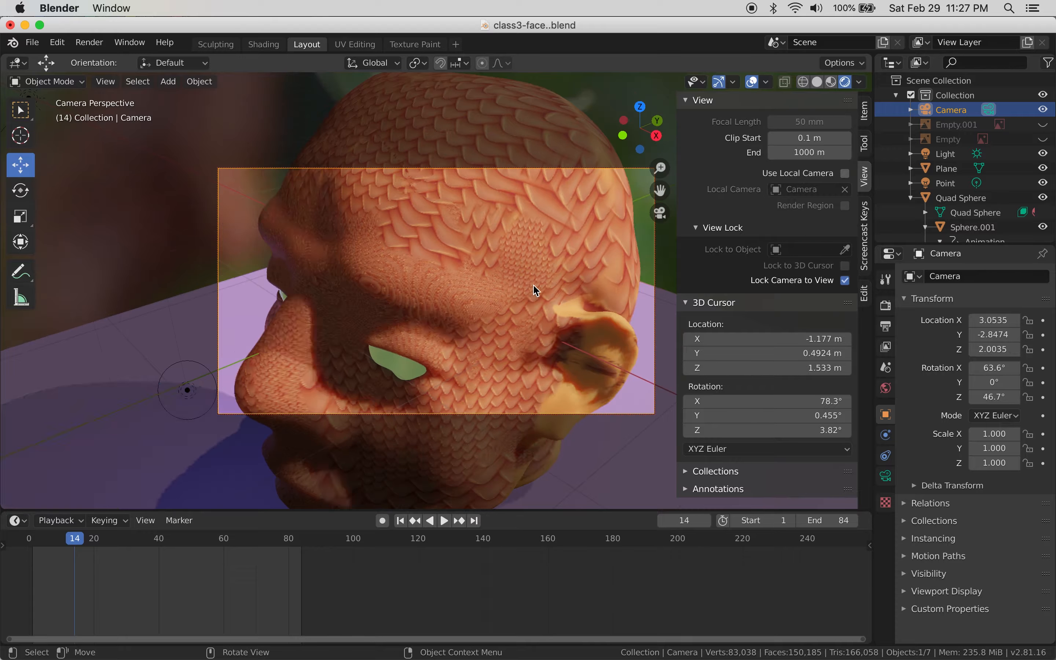
scroll(539, 288, "down", 2)
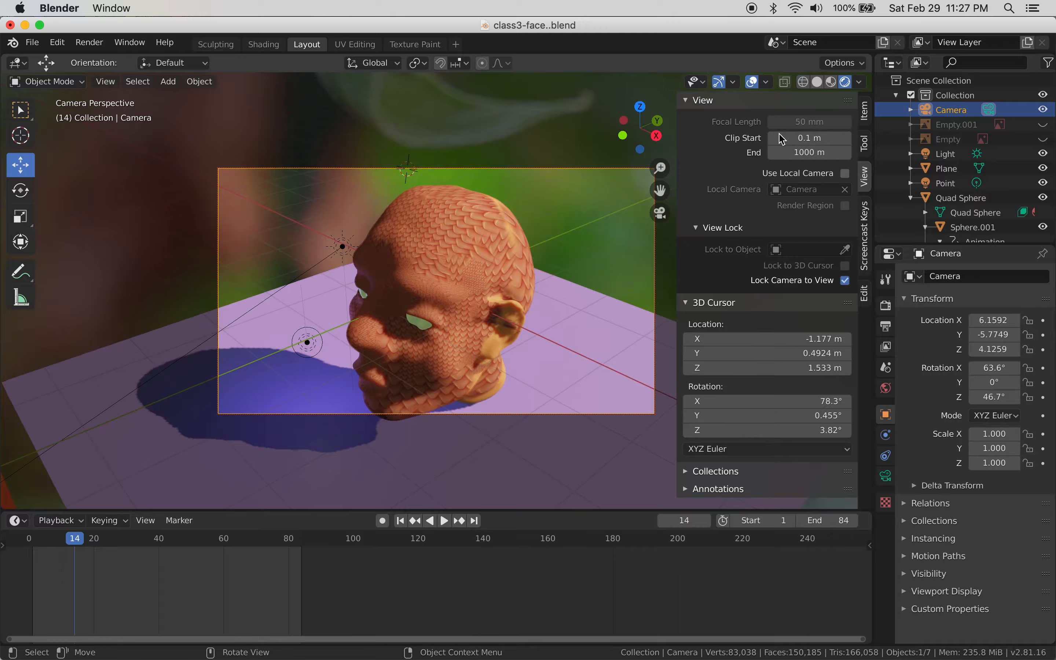
- Orbit and dolly the locked camera to a lower, more frontal framing of the head, at about X 4.34, Y -10.15, Z 2.32 m
left_click(817, 138)
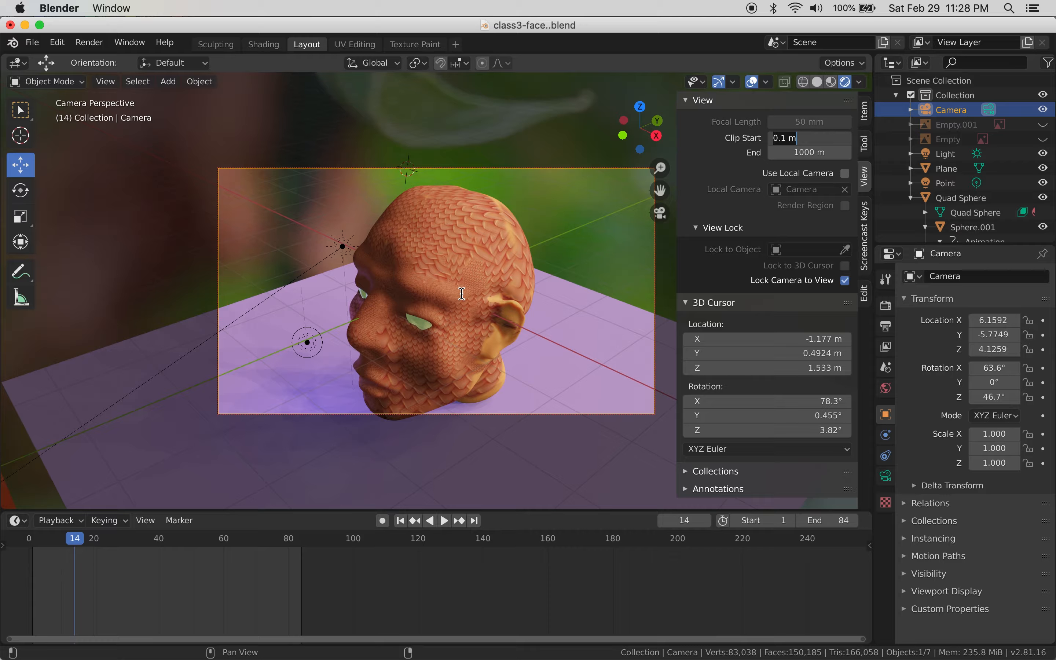
key("Return")
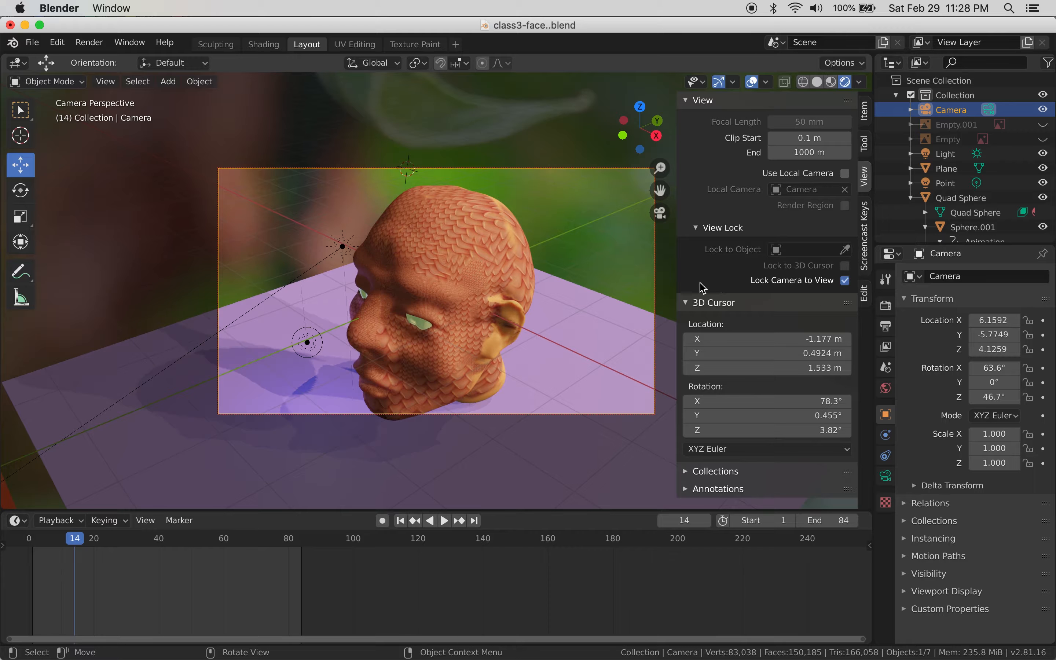
middle_click_drag(530, 278, 519, 299)
scroll(517, 275, "down", 4)
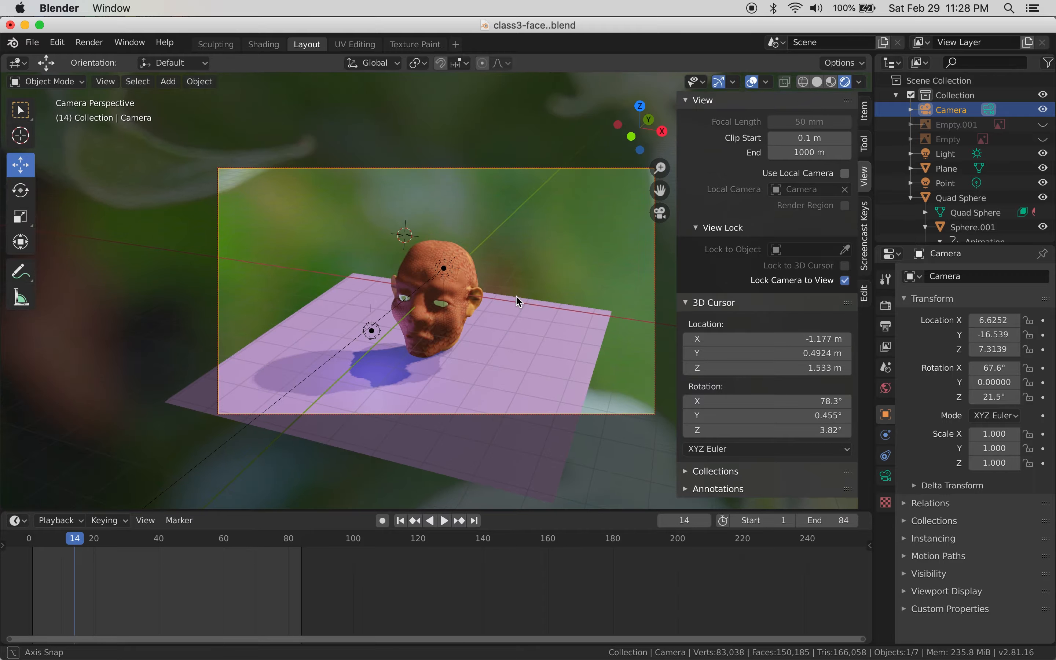
scroll(518, 301, "up", 3)
scroll(514, 295, "up", 3)
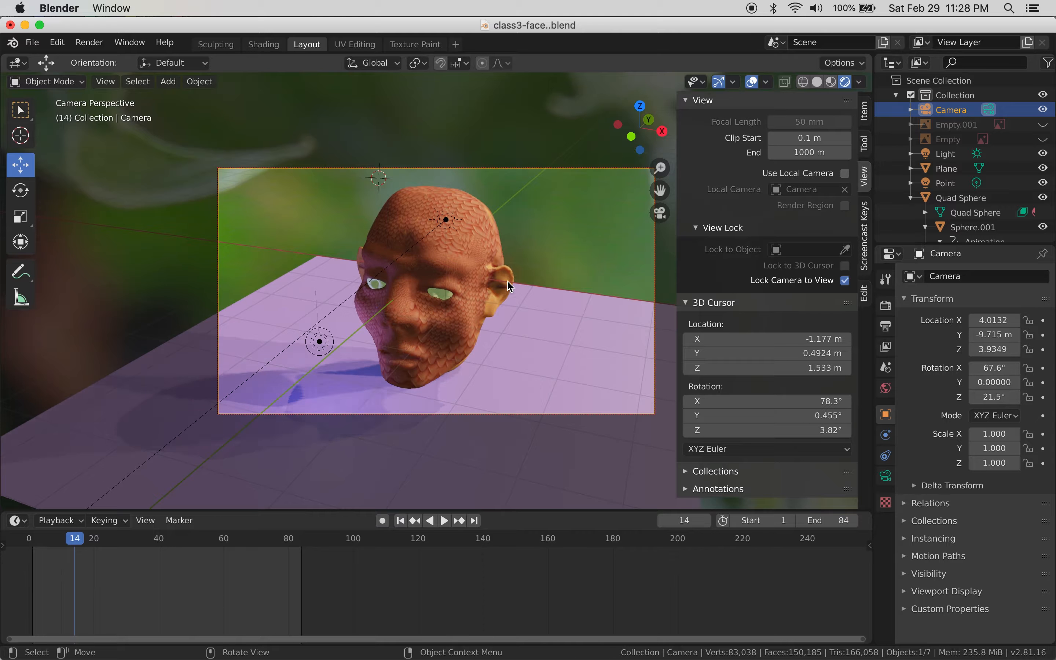
middle_click_drag(510, 278, 493, 273)
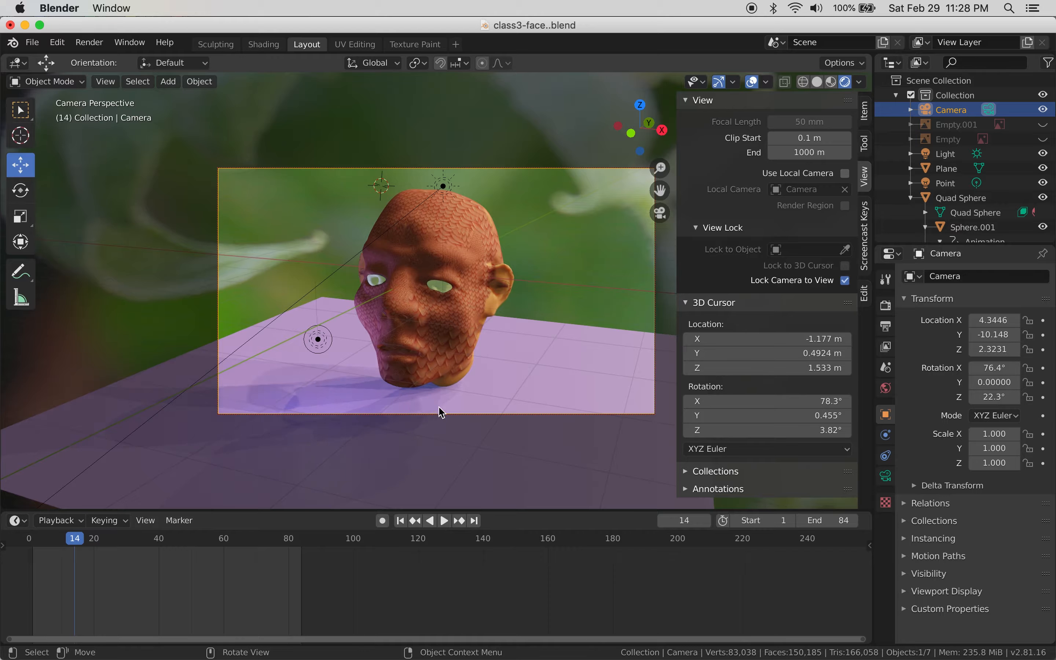
- Go to frame 1, switch the viewport to solid shading, and insert a Location keyframe for the camera
left_click_drag(48, 548, 37, 549)
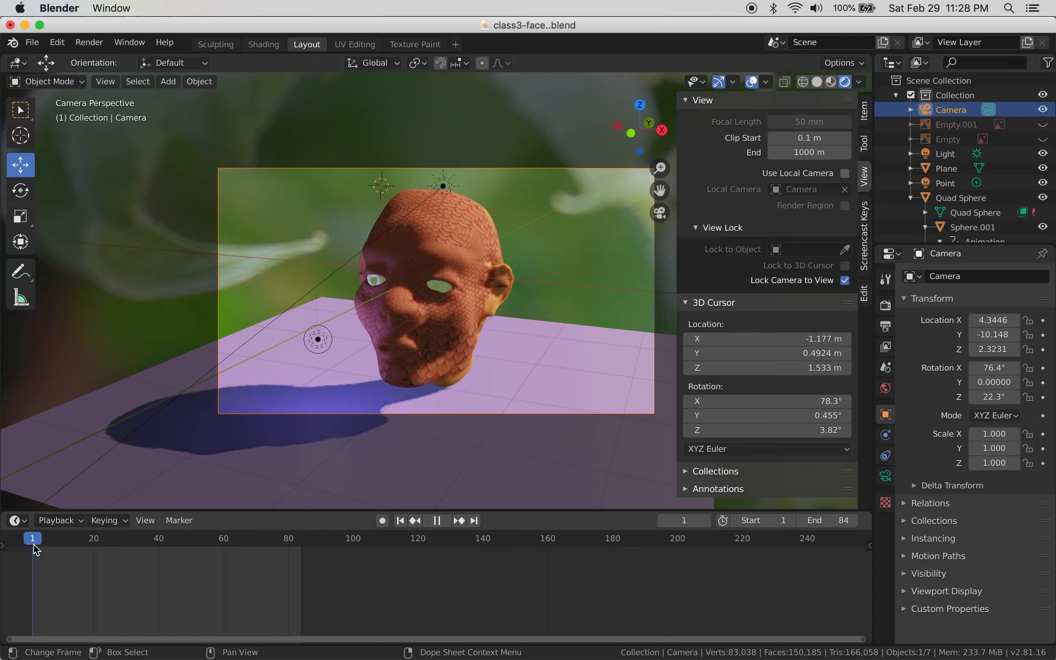
left_click(817, 82)
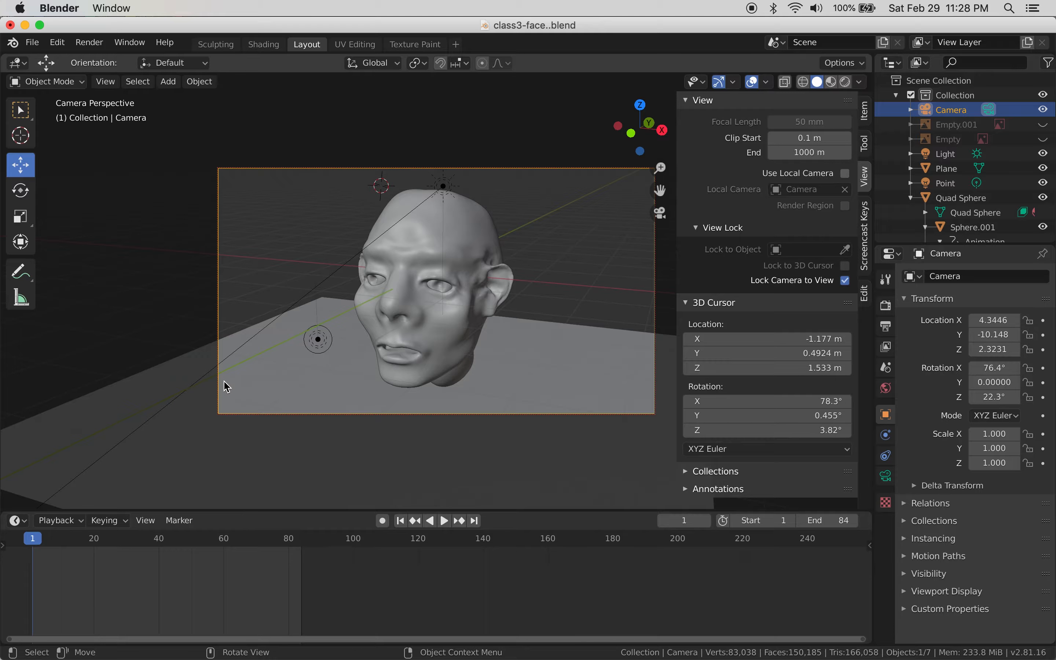
right_click(266, 405)
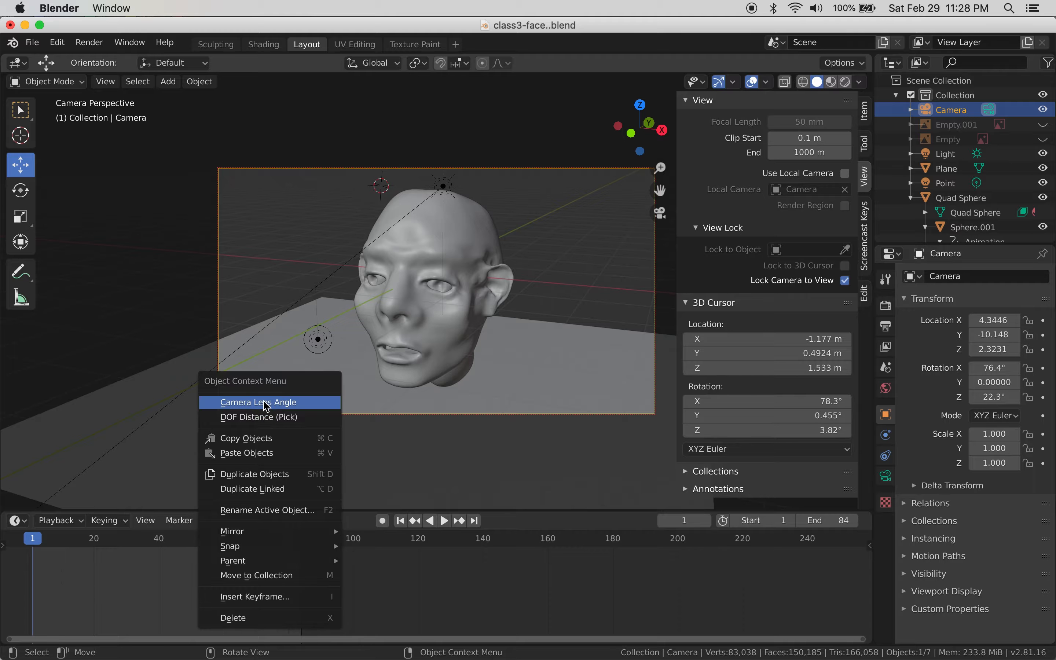
left_click(250, 596)
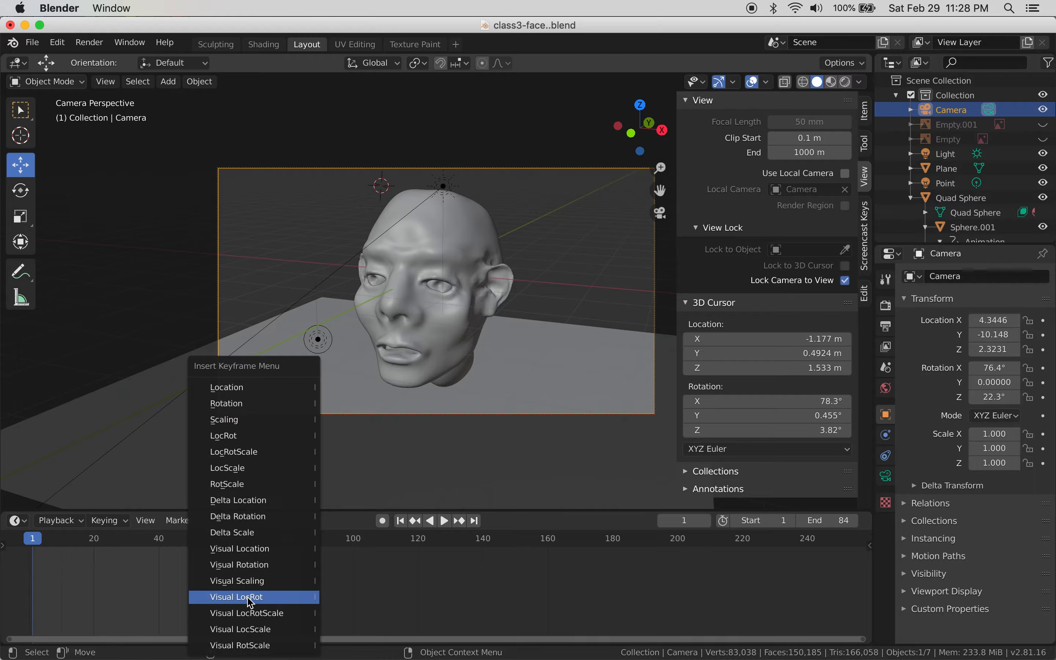
left_click(251, 387)
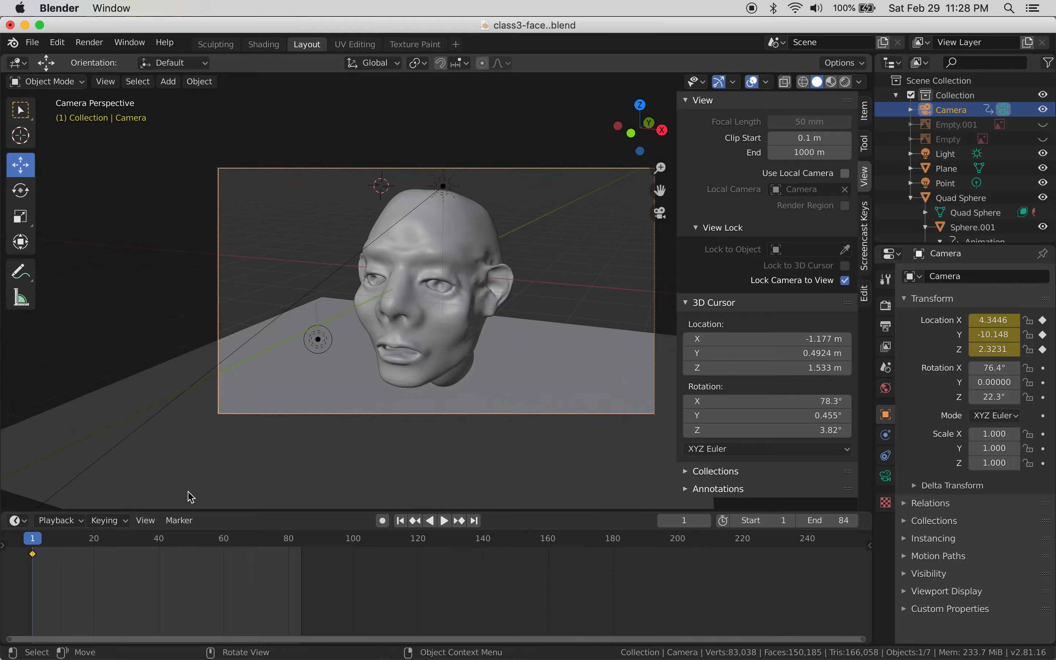
- Insert a Rotation keyframe for the camera at frame 1
right_click(349, 383)
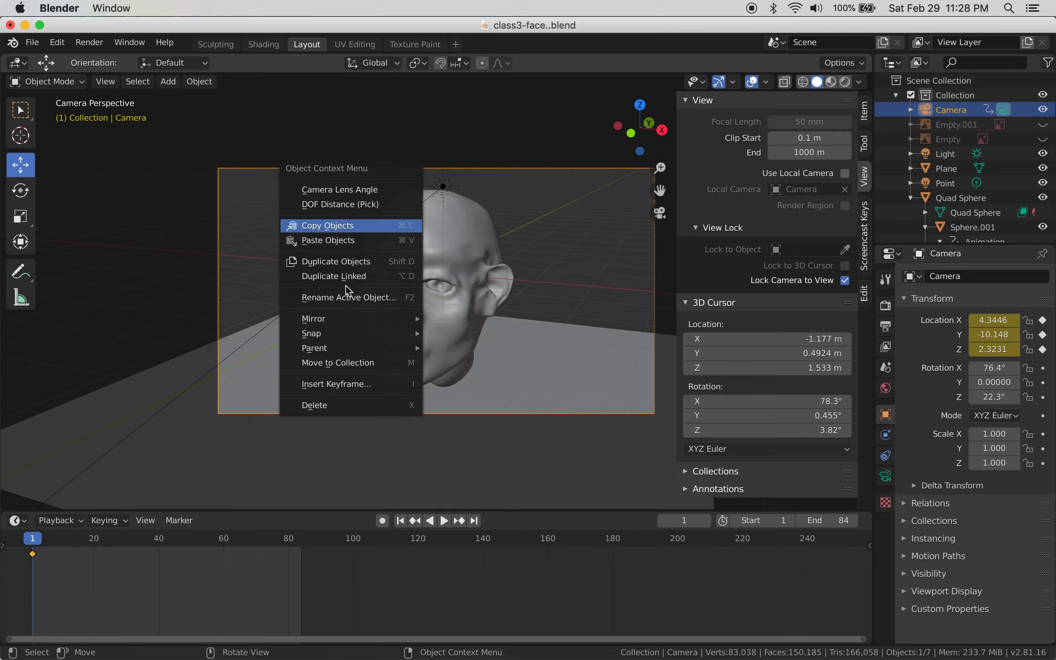
left_click(349, 384)
right_click(320, 428)
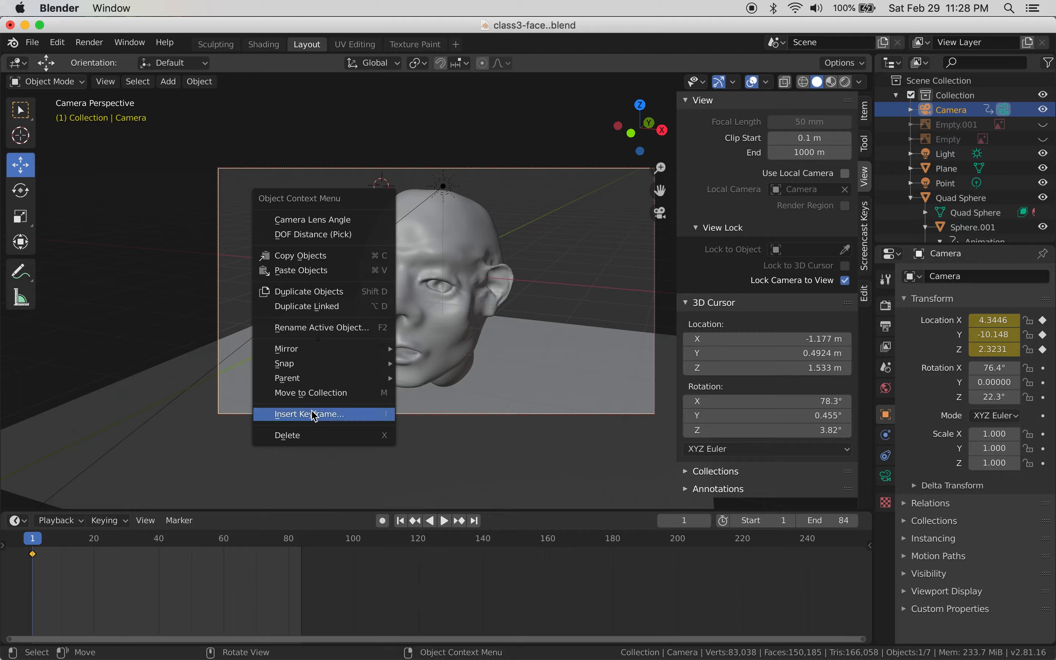
left_click(314, 413)
left_click(303, 403)
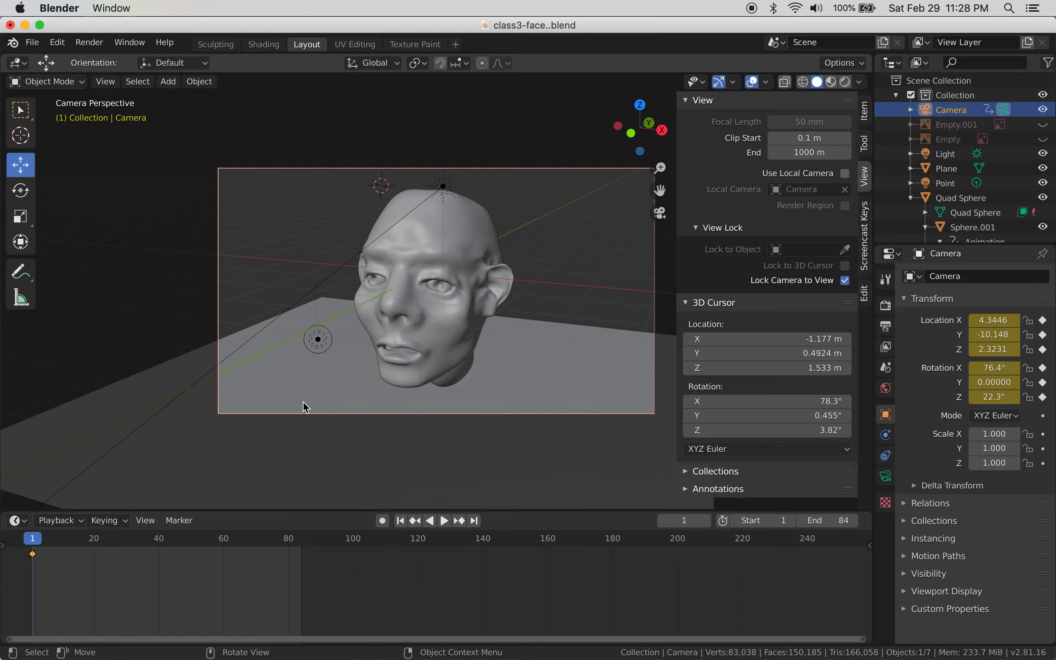
- Go to frame 40 and move the camera to a side view of the head, at about X 11.26, Y -9.07, Z 1.58 m
left_click_drag(106, 545, 163, 543)
middle_click_drag(558, 389, 461, 387, "shift")
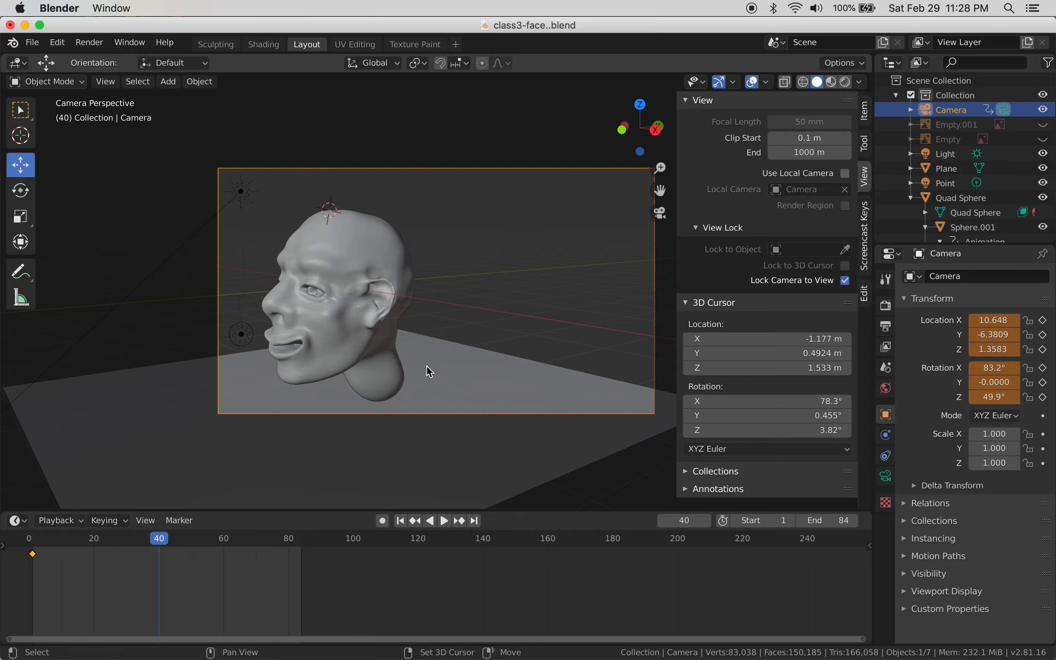
middle_click_drag(427, 374, 517, 368, "shift")
scroll(517, 367, "down", 3)
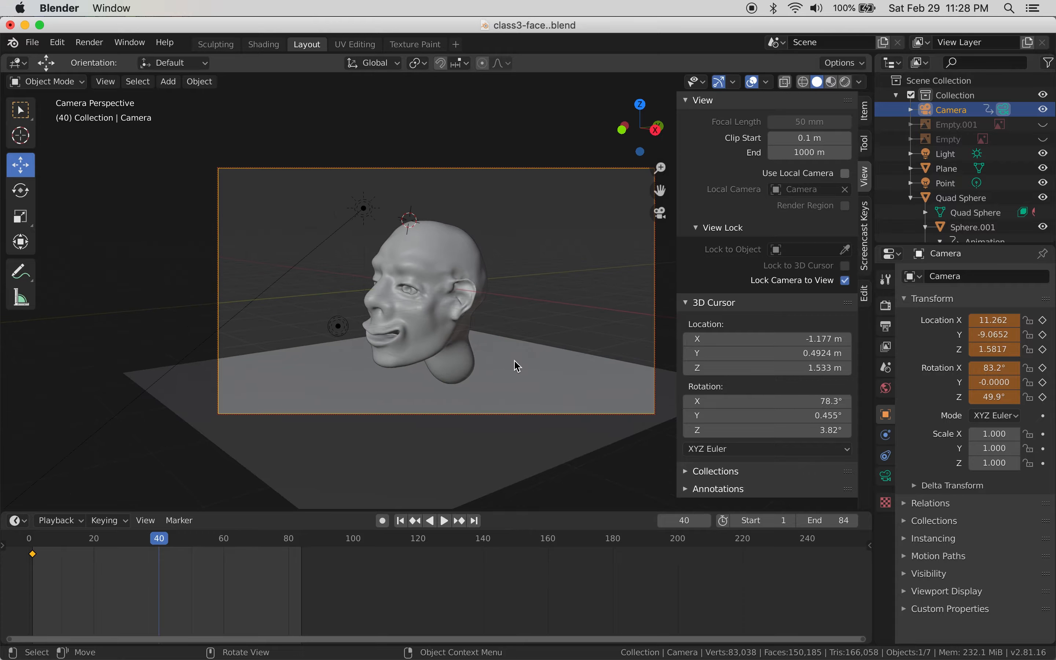
- Reselect the camera and keyframe its location and rotation at frame 40
left_click(517, 366)
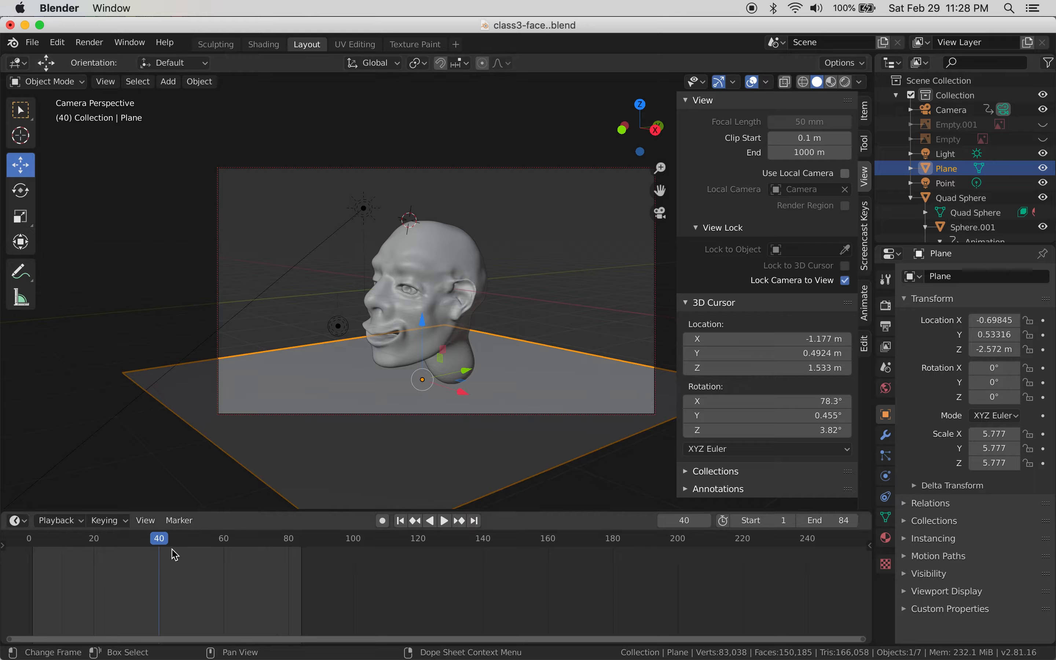
left_click(270, 172)
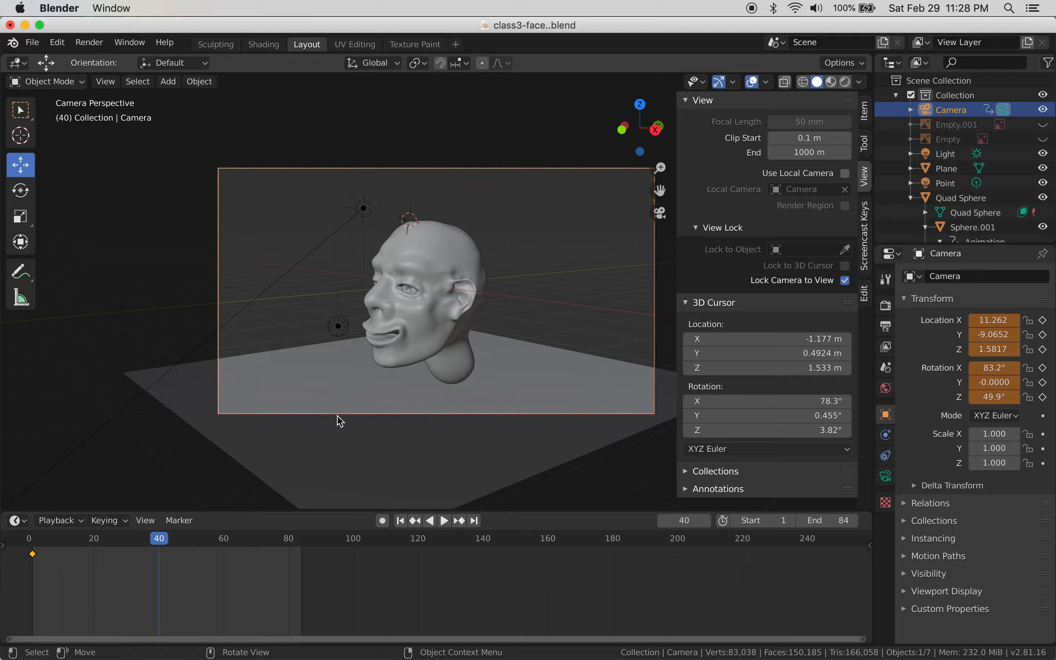
right_click(351, 425)
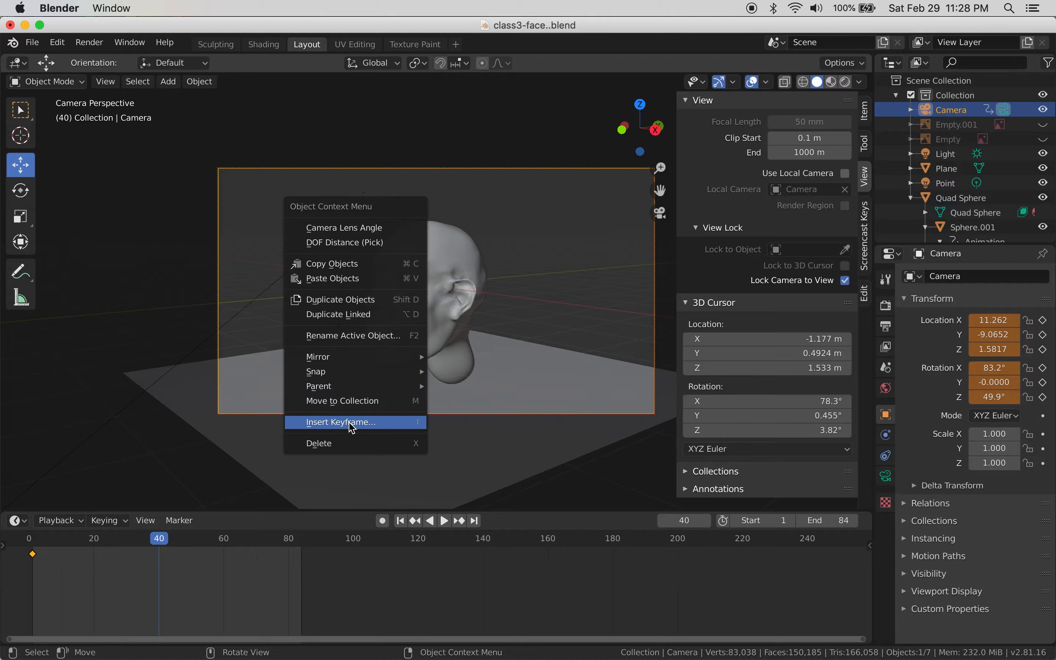
left_click(352, 426)
left_click(342, 370)
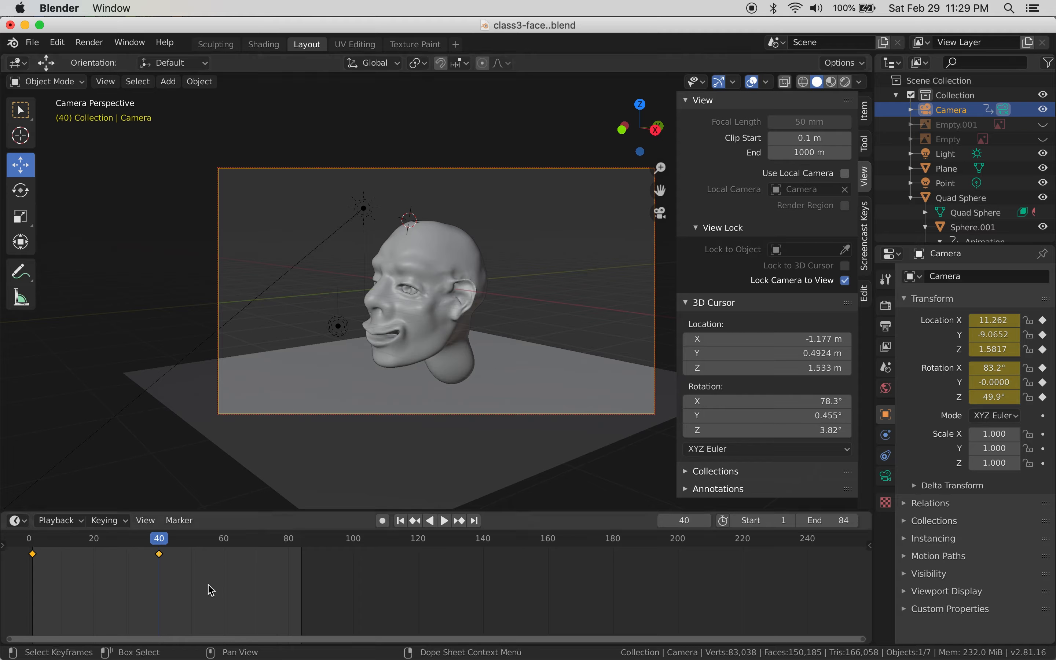
- Play back the camera animation from frame 0 in rendered shading, and stop playback at frame 0
left_click_drag(133, 541, 5, 551)
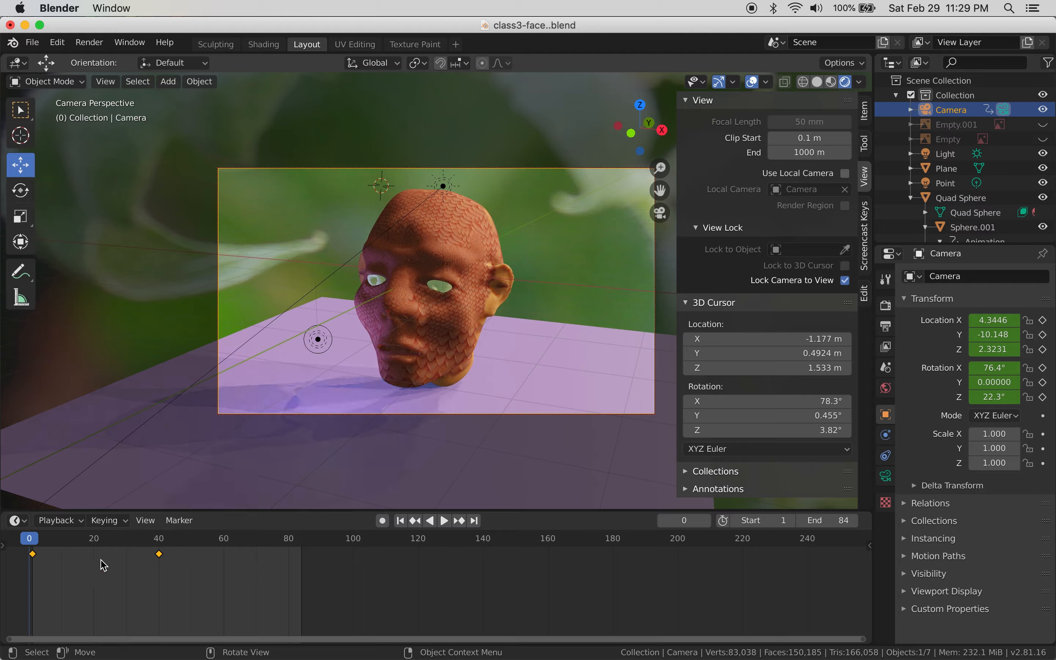
key("space")
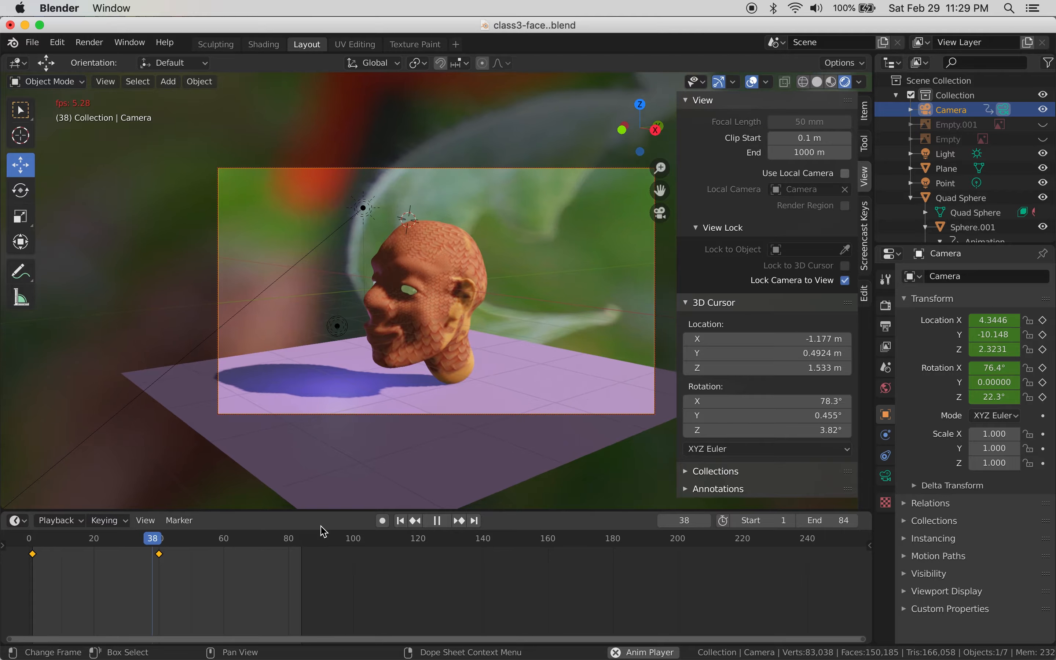
key("space")
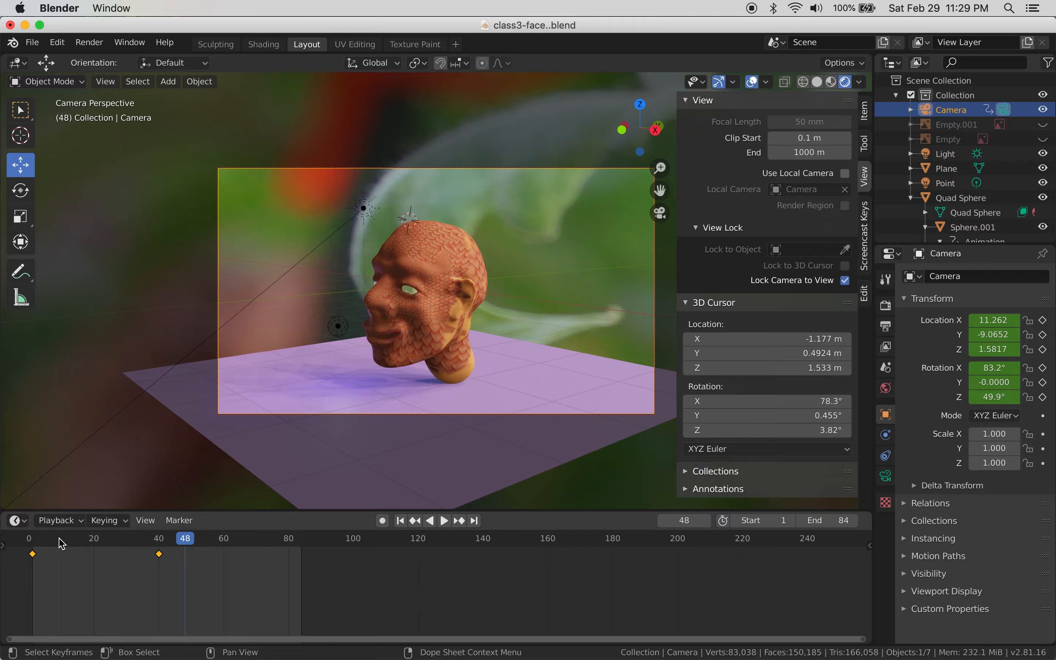
left_click(29, 544)
key("space")
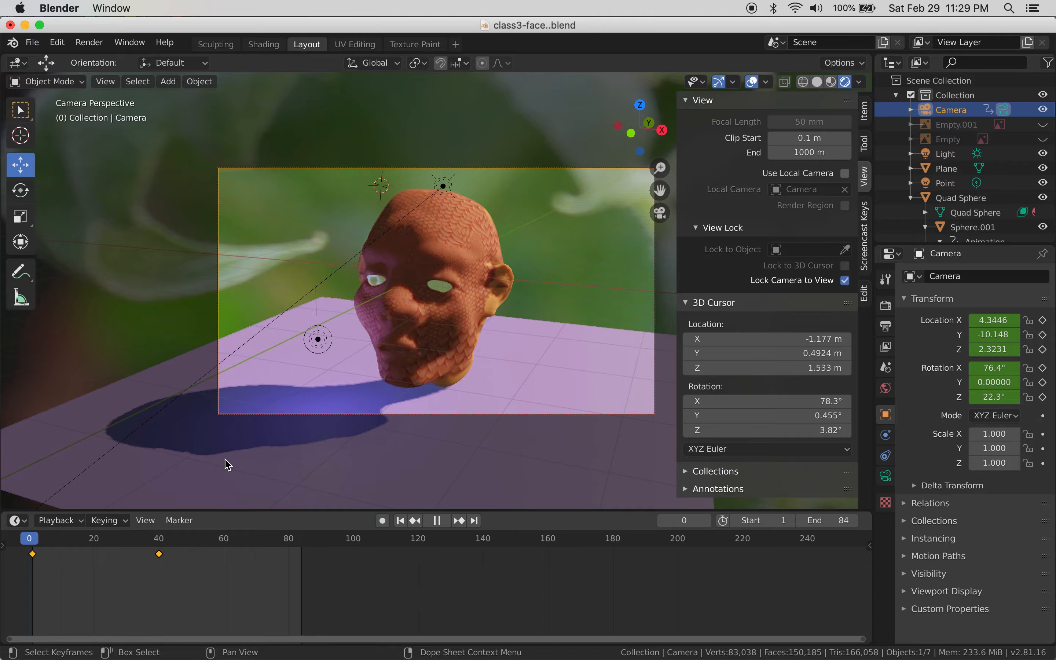
key("space")
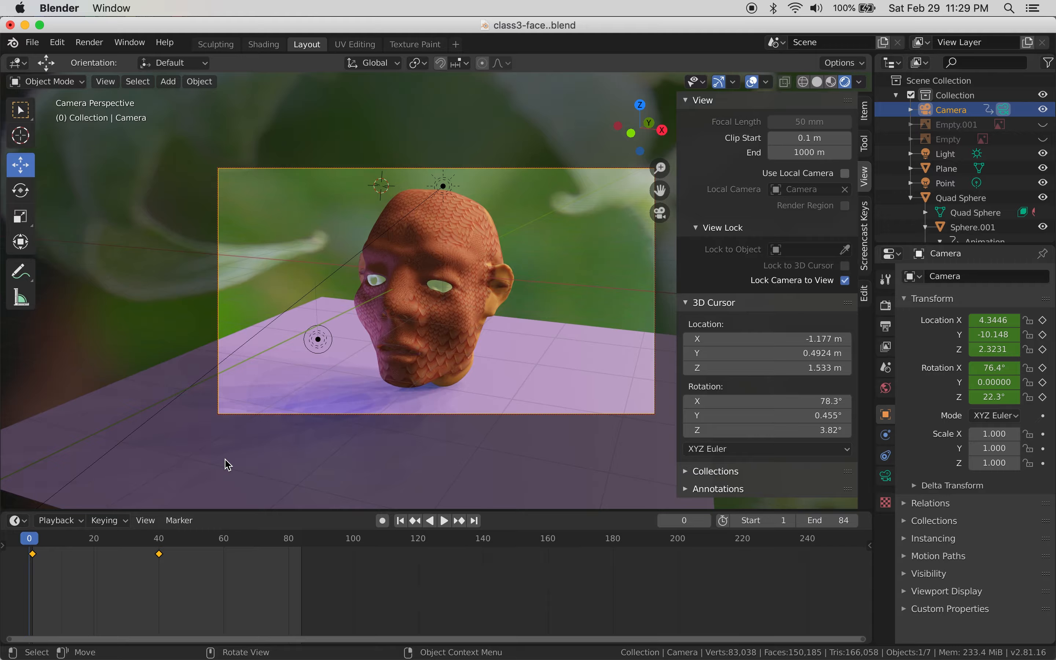
- Turn off Lock Camera to View and leave the camera view for a close three-quarter view of the head
left_click(845, 281)
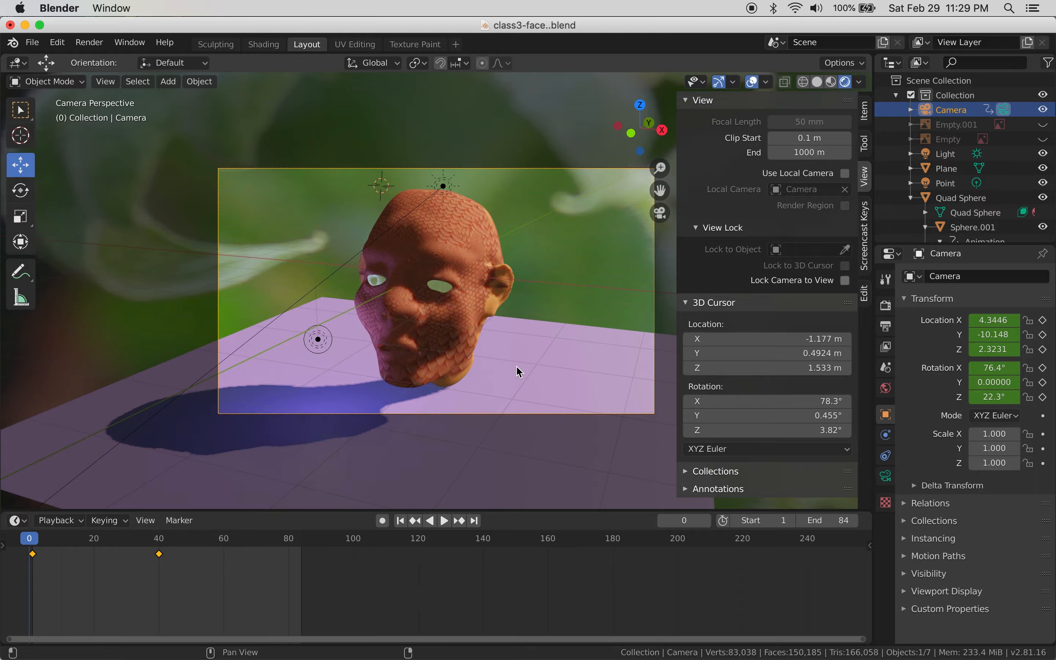
mouse_move(511, 365)
middle_mouse_down()
mouse_move(515, 356)
mouse_move(472, 365)
mouse_move(582, 361)
mouse_move(508, 363)
middle_mouse_up()
scroll(506, 362, "up", 4)
scroll(505, 362, "down", 1)
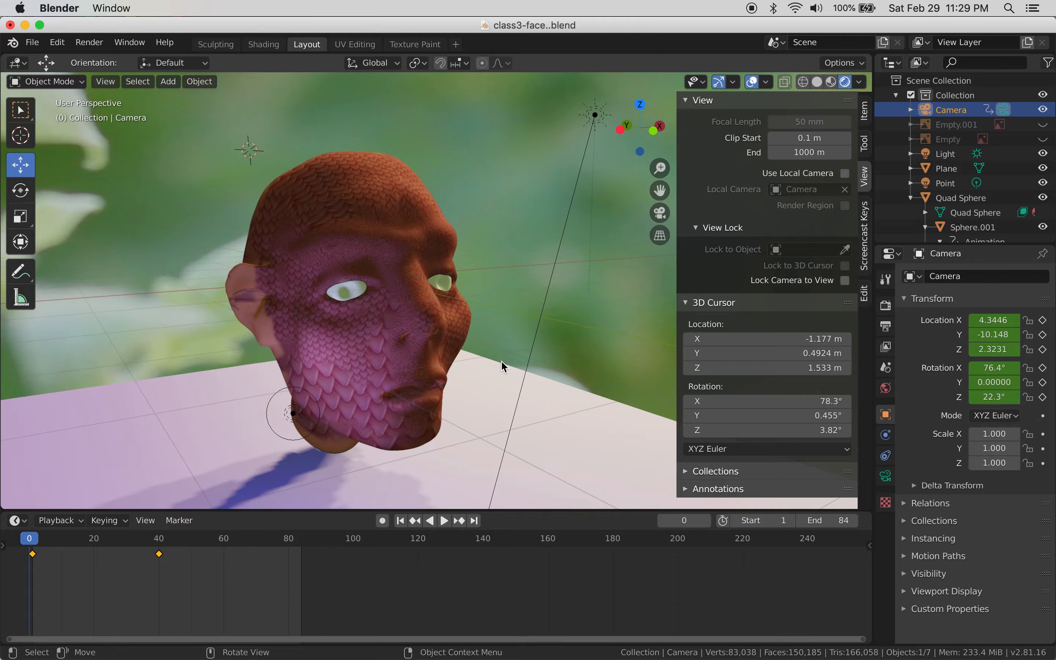
middle_click_drag(515, 361, 535, 355, "shift")
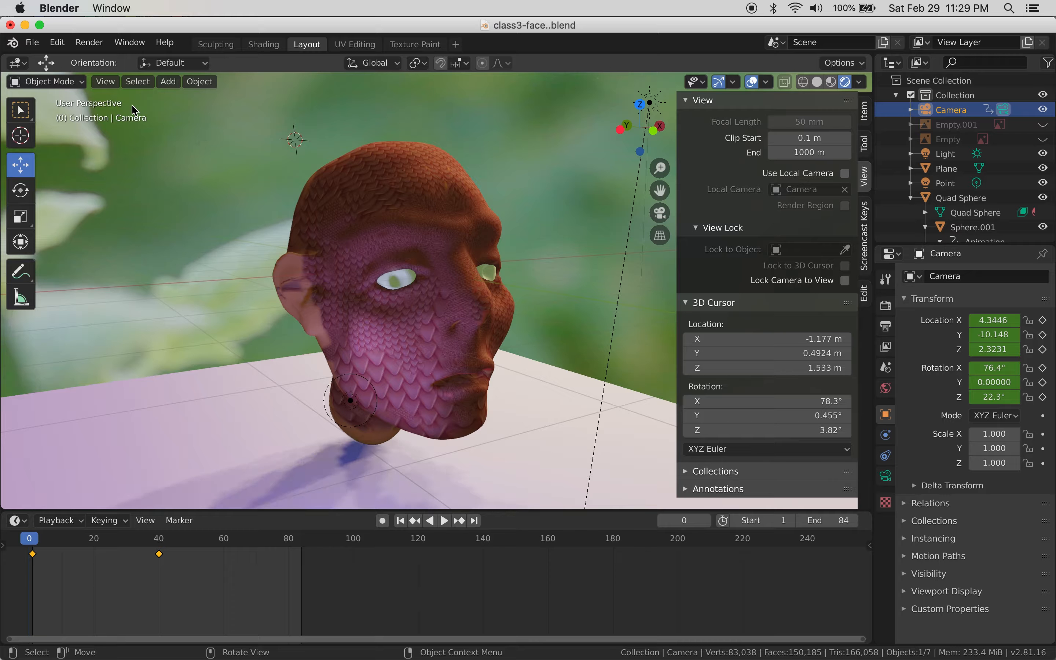
- Align the active camera to the current view at frame 2, at about X -3.84, Y -6.49, Z 0.77 m
left_click(104, 81)
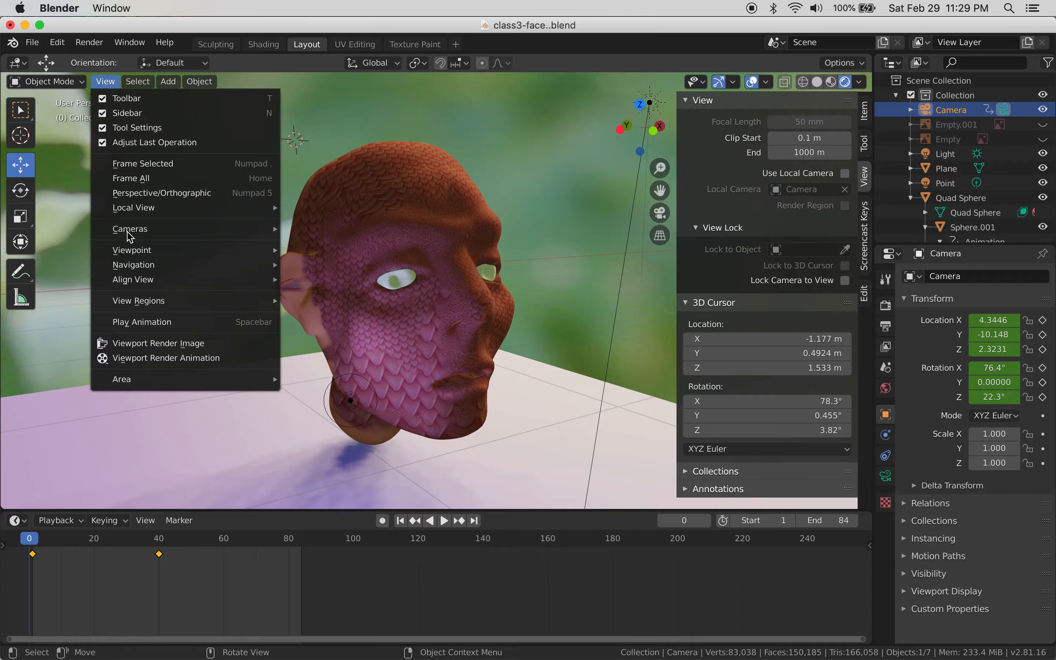
mouse_move(203, 283)
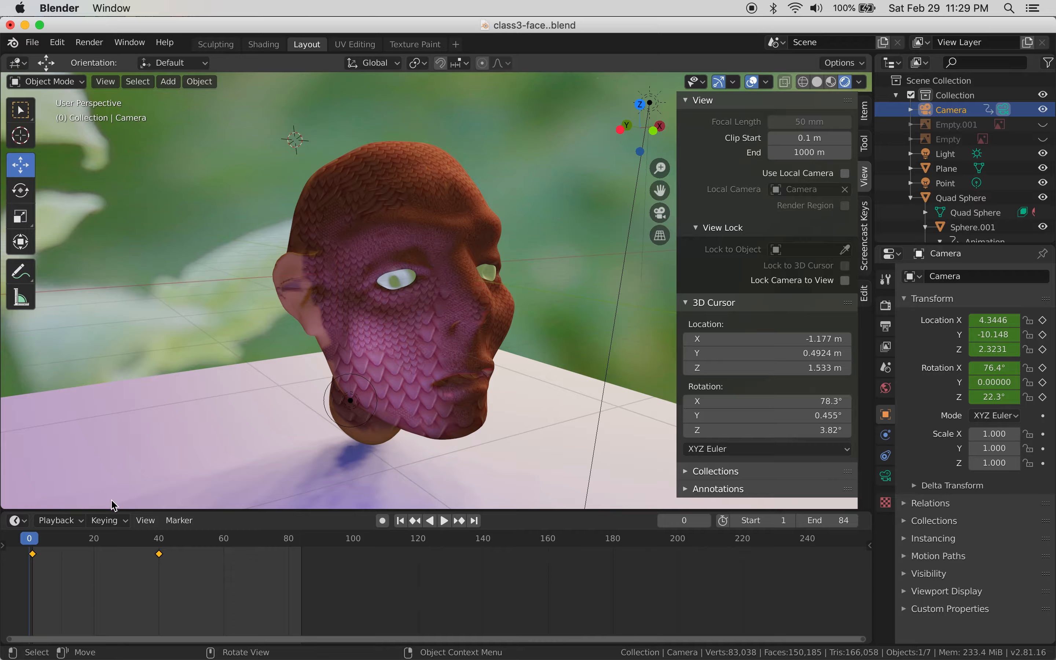
key("space")
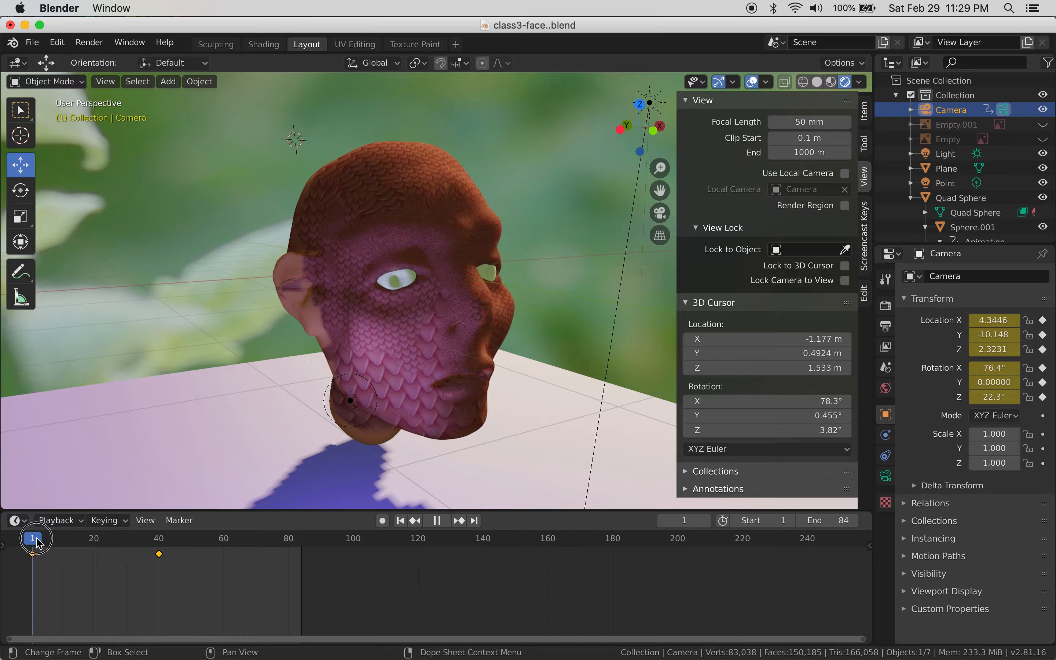
key("space")
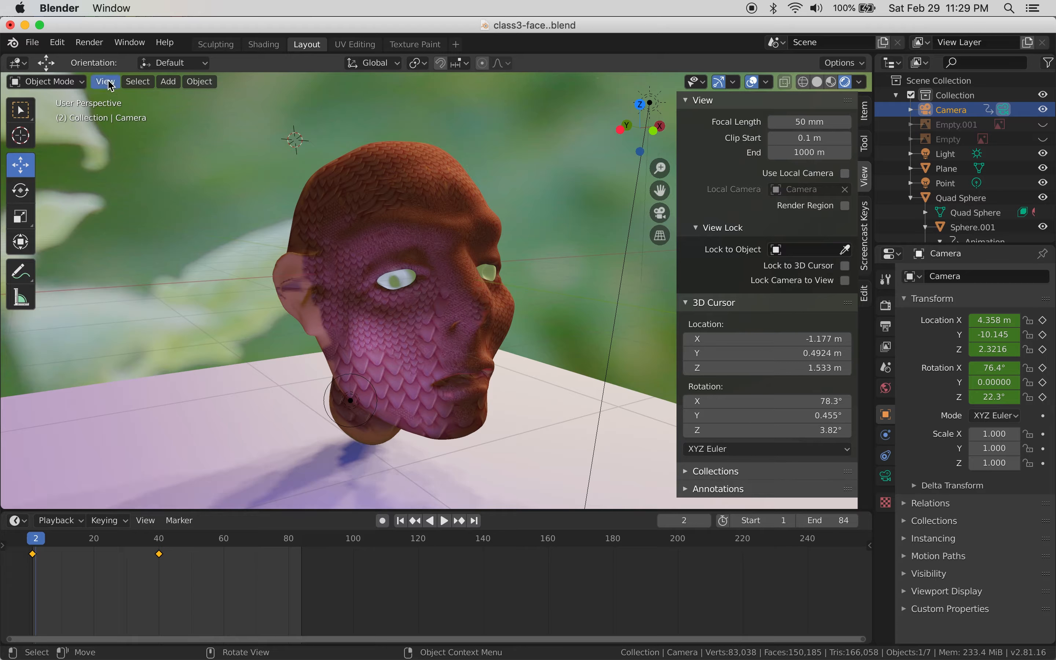
left_click(106, 82)
mouse_move(150, 285)
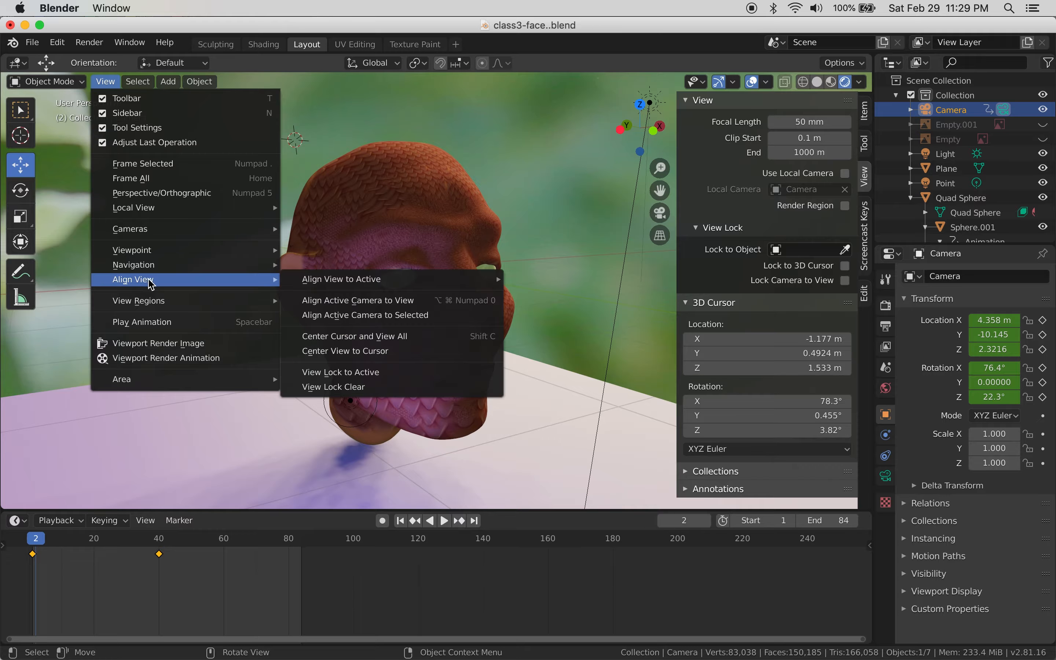
left_click(349, 300)
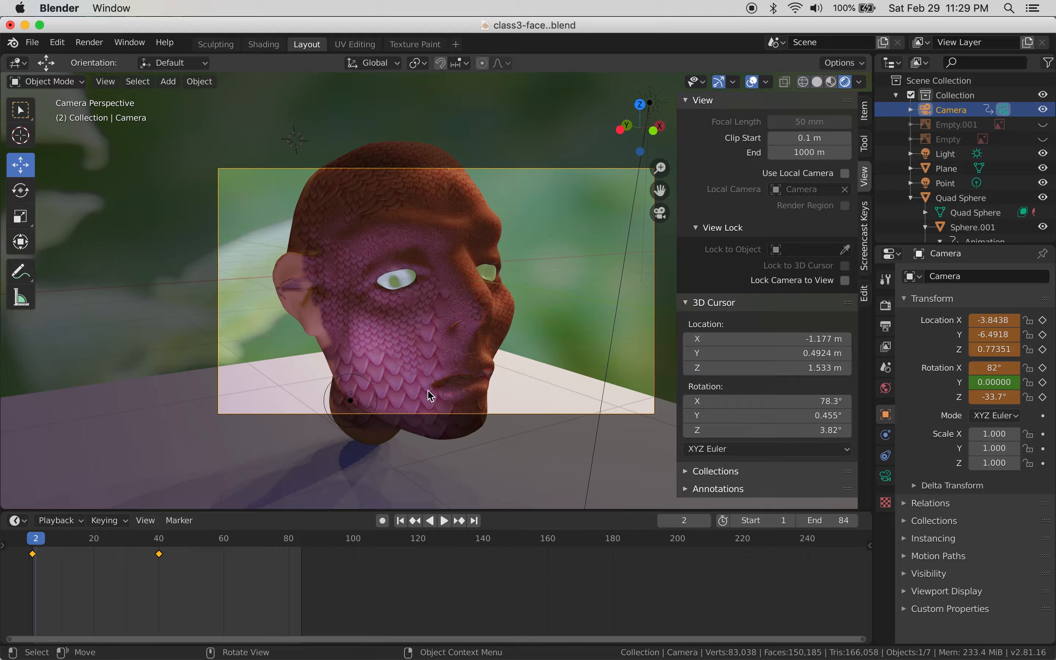
scroll(450, 306, "down", 1)
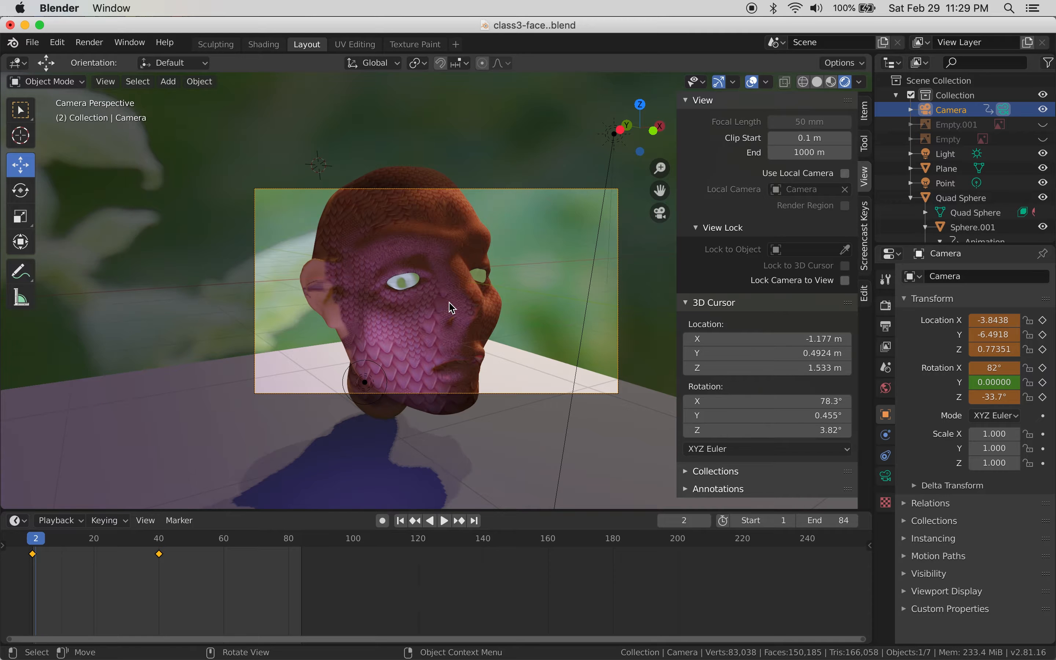
scroll(452, 302, "up", 1)
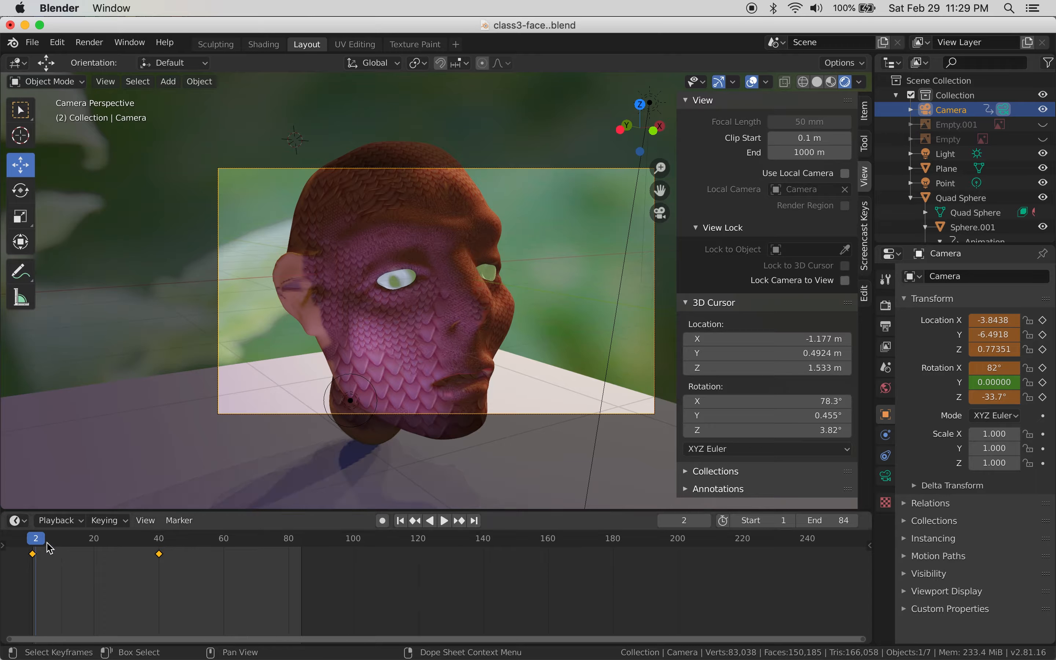
- Return to frame 1 and align the active camera to a close side view of the head, at about X -6.52, Y -6.16, Z 0.54 m
left_click(33, 541)
key("space")
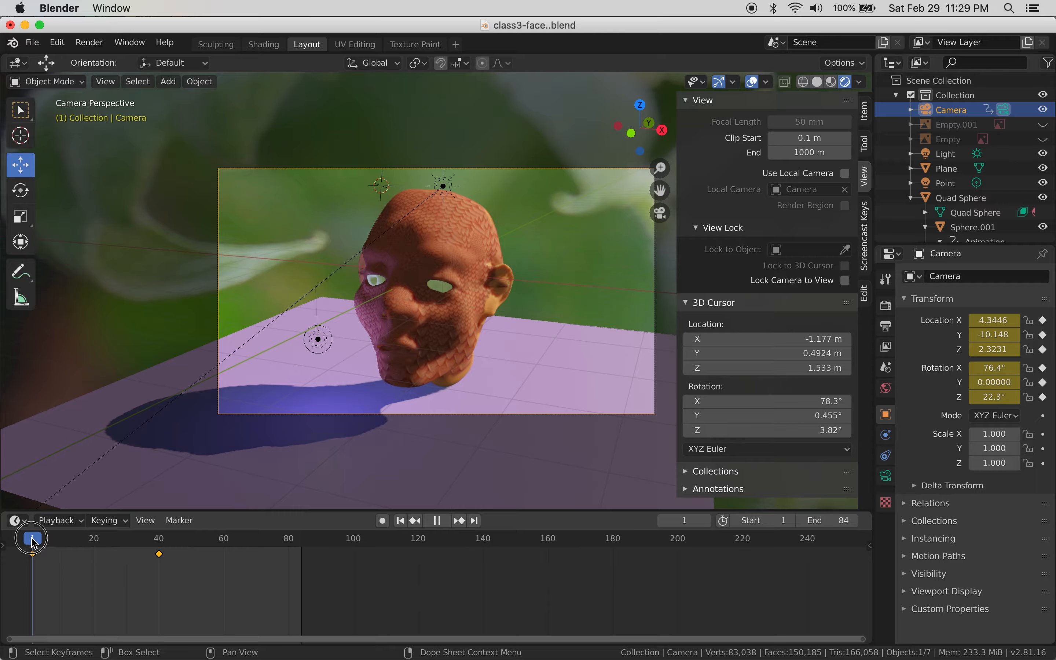
key("space")
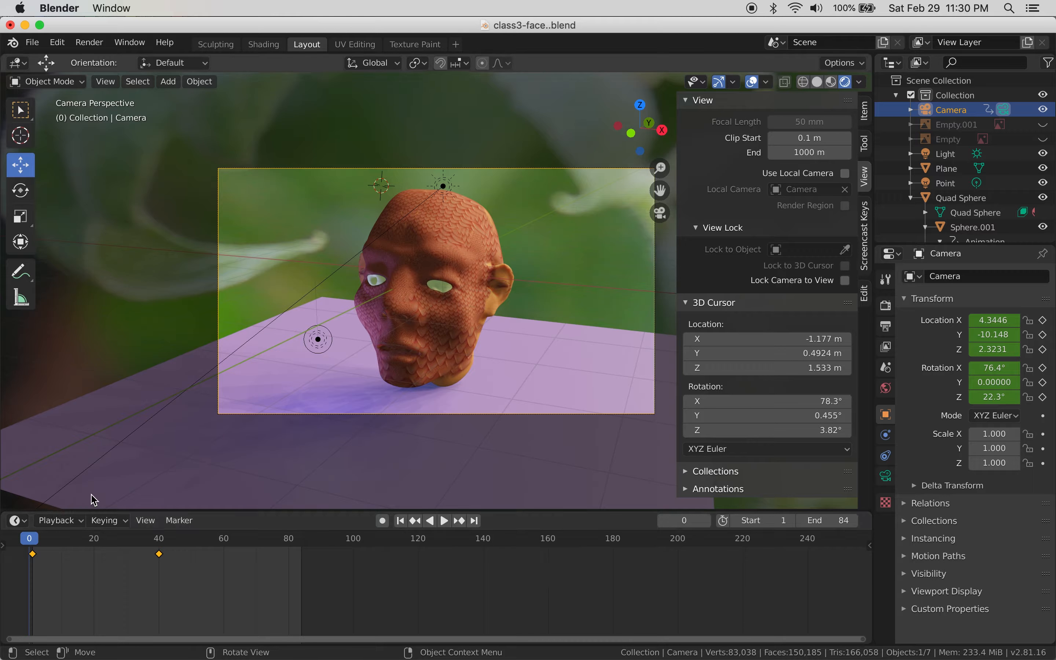
key("period")
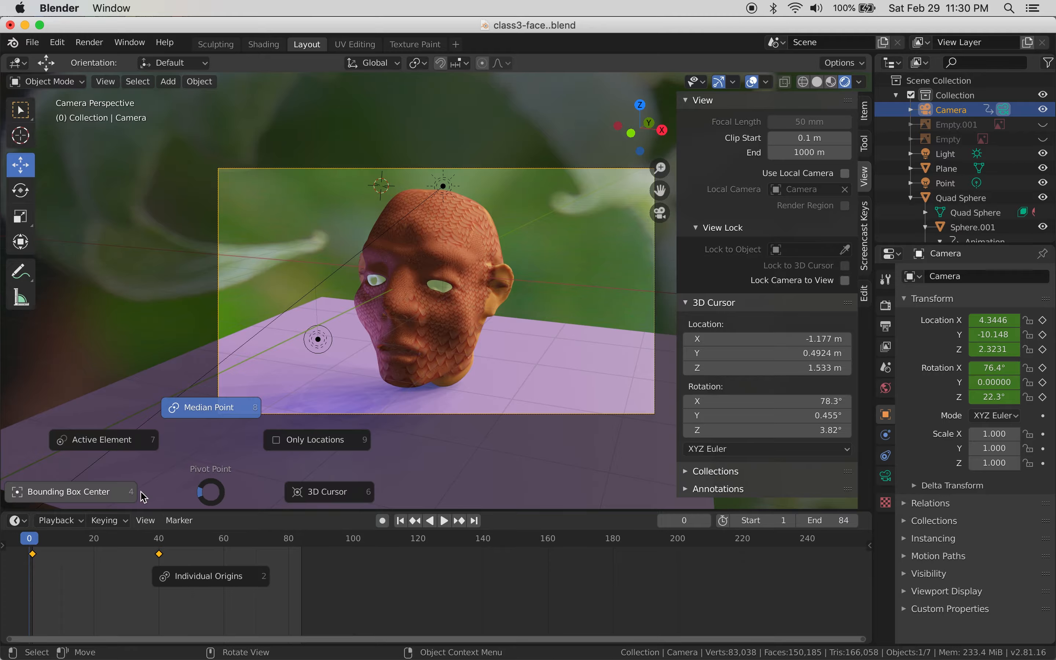
left_click(465, 350)
key("Right")
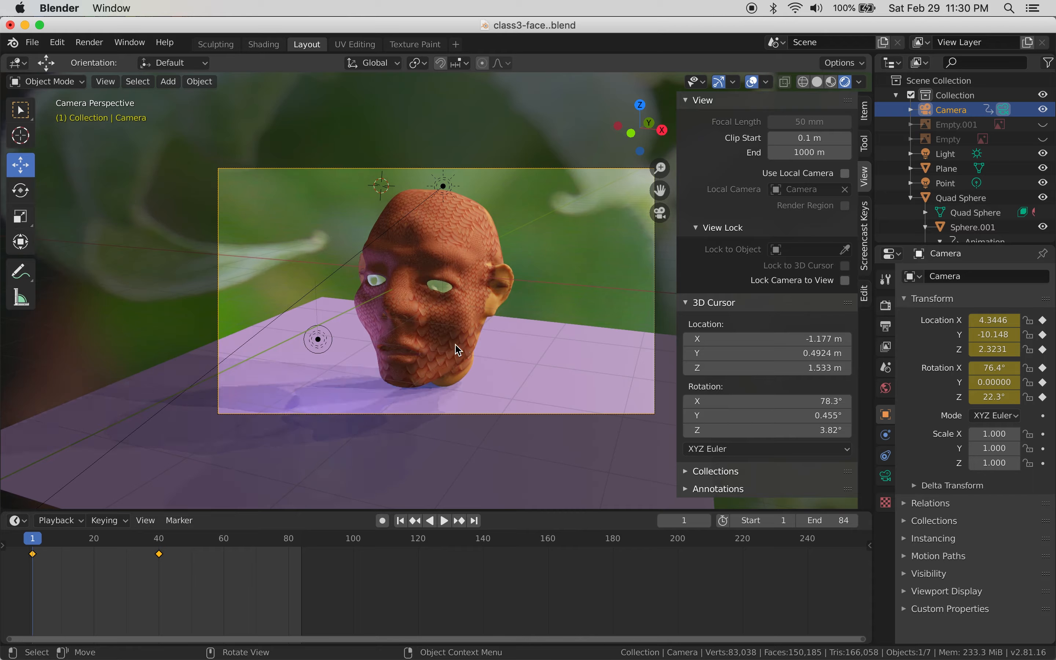
middle_click_drag(382, 354, 518, 337)
scroll(518, 337, "up", 2)
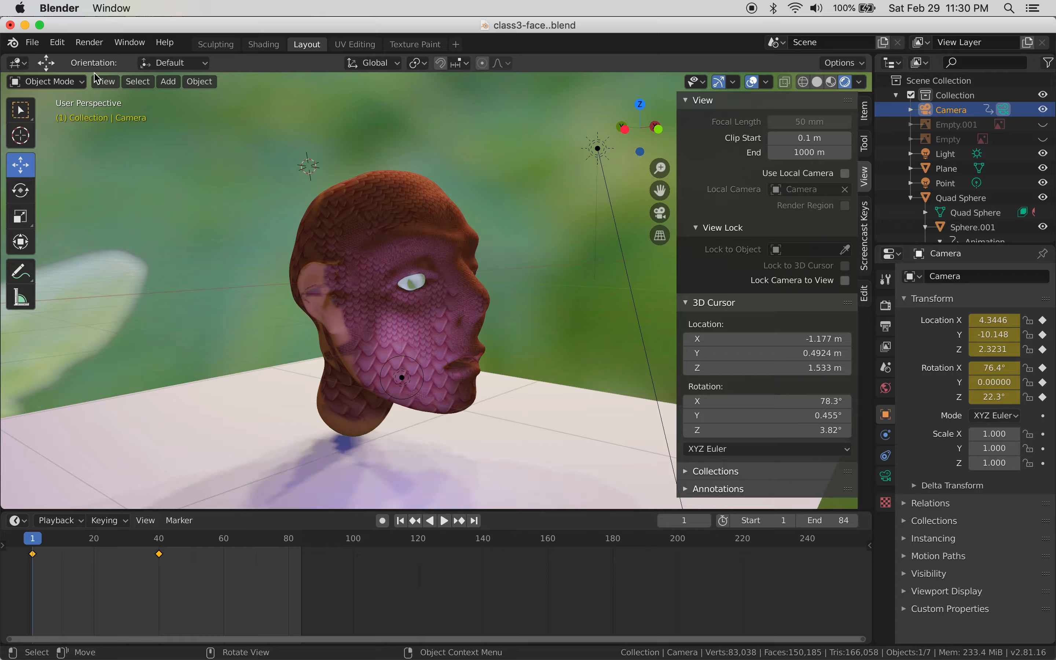
left_click(103, 81)
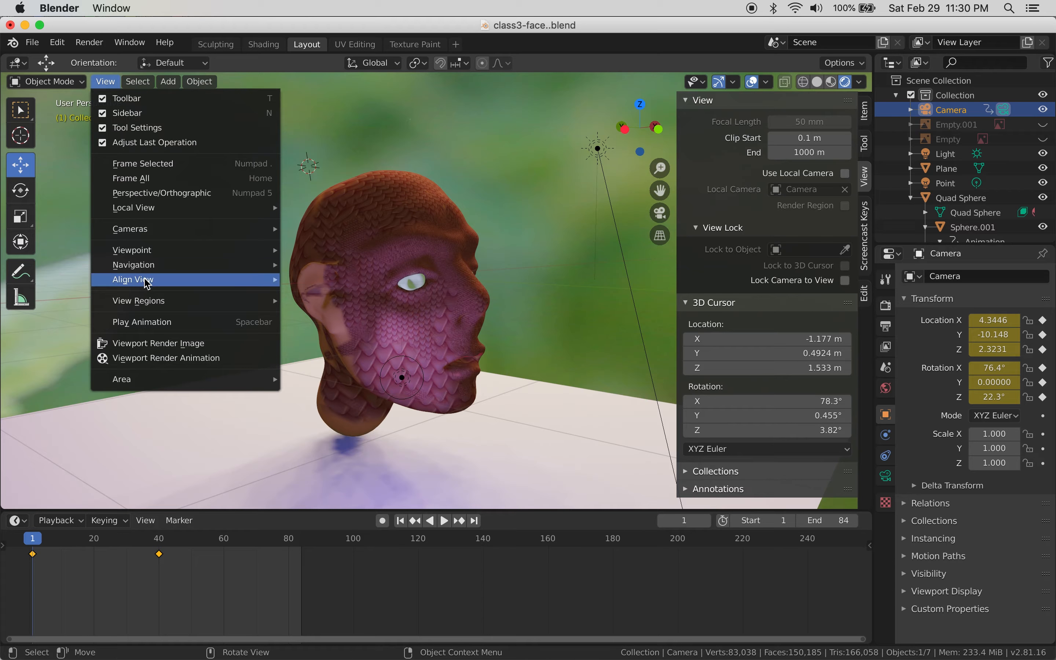
mouse_move(148, 284)
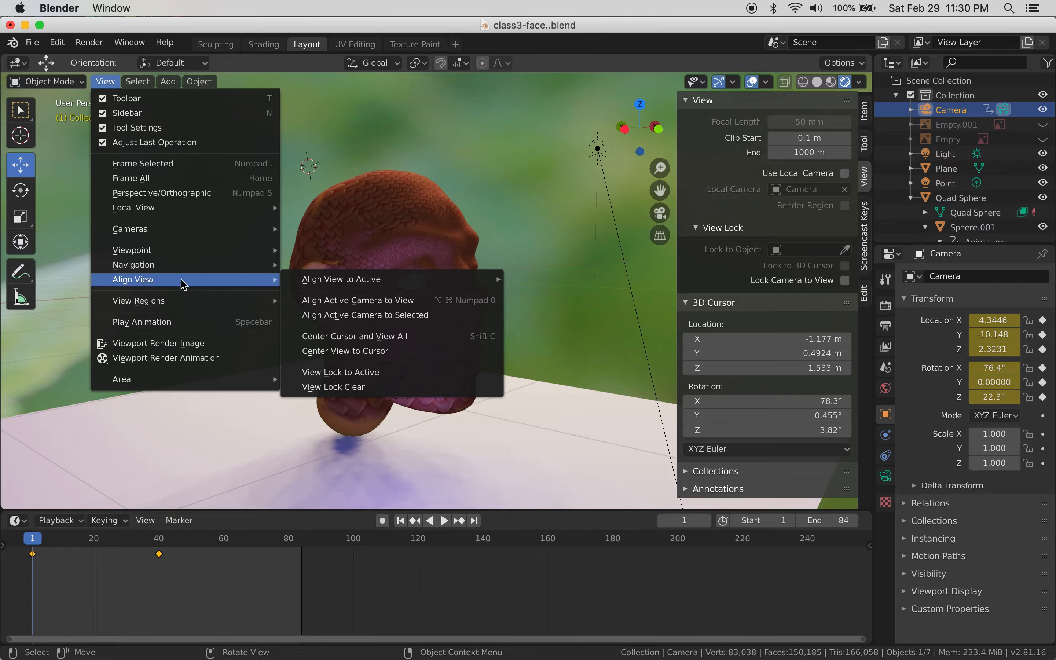
left_click(344, 301)
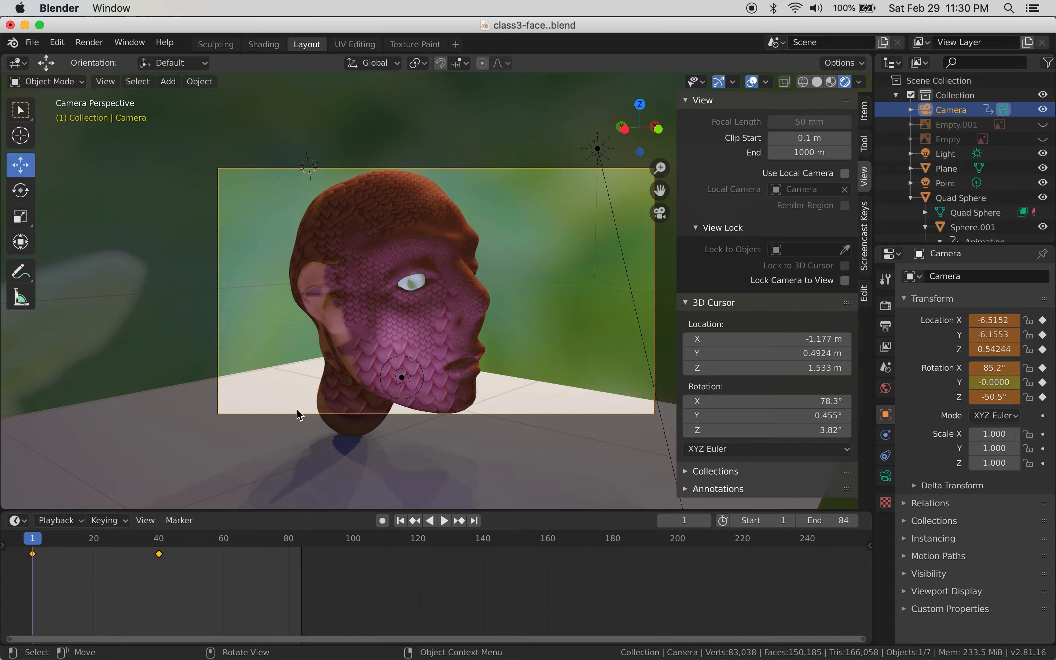
- Keyframe the camera's location and rotation at frame 1
right_click(235, 427)
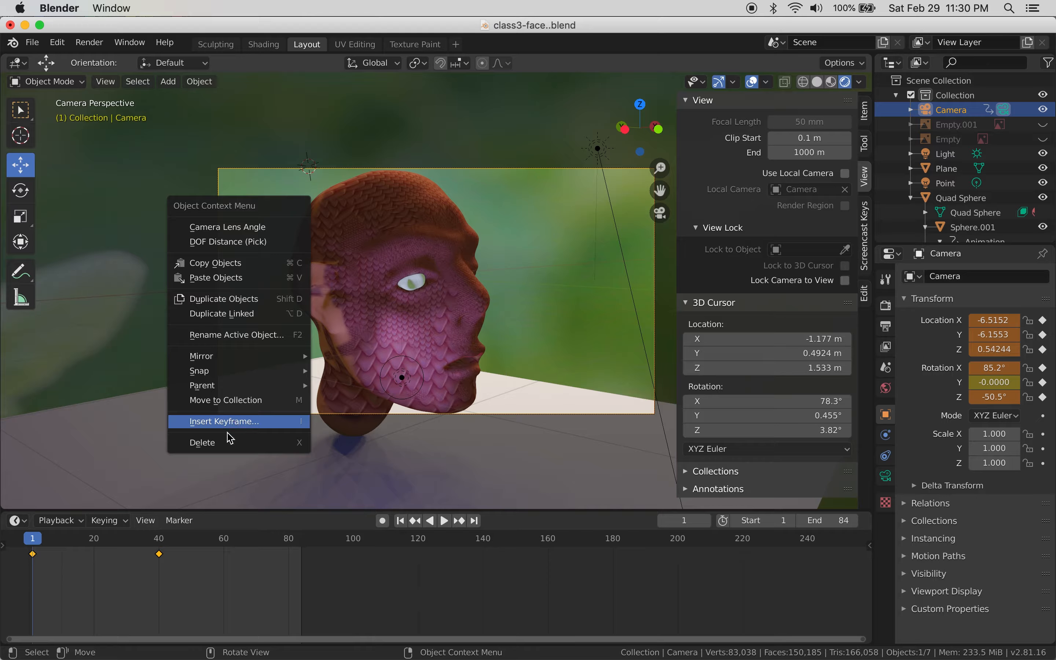
left_click(227, 424)
left_click(219, 371)
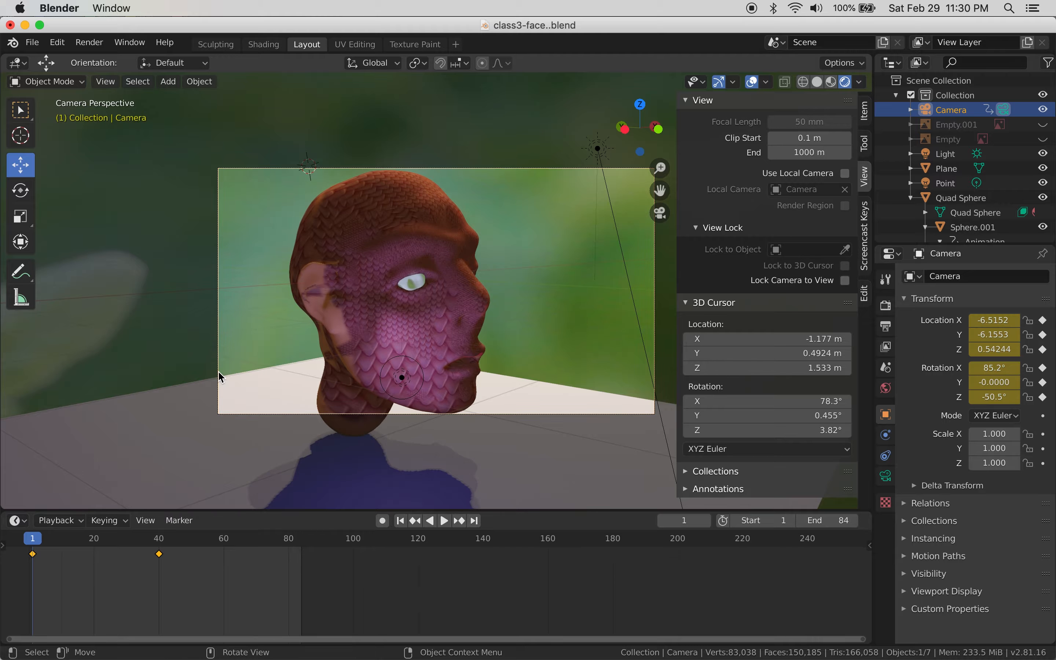
- Play back the camera move from frame 1, stop it, and scrub back toward the start
key("space")
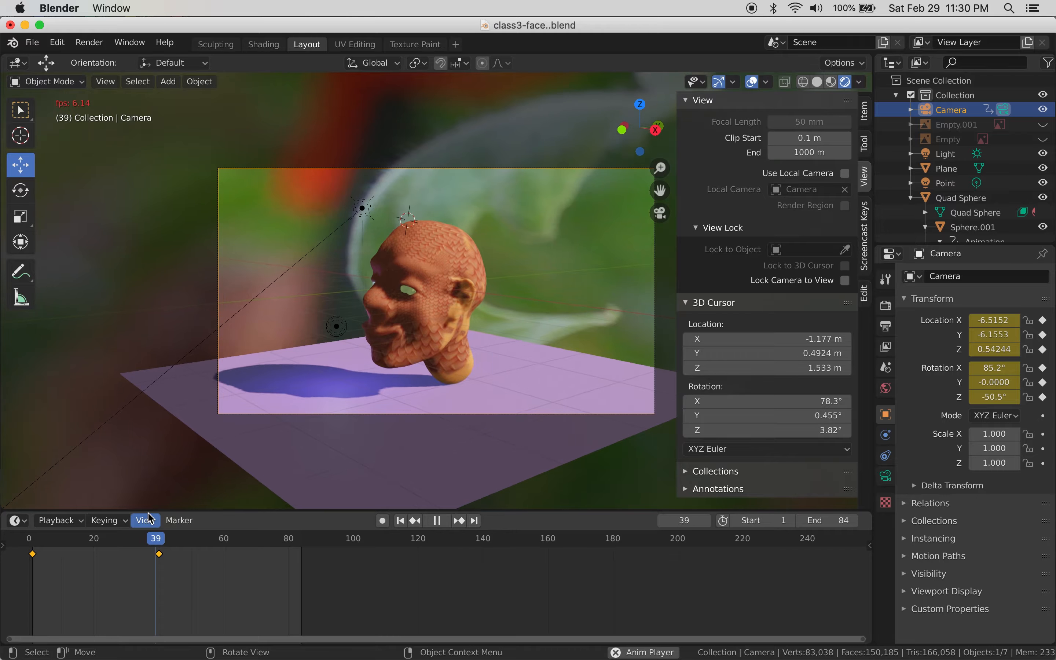
key("space")
left_click_drag(83, 545, 42, 546)
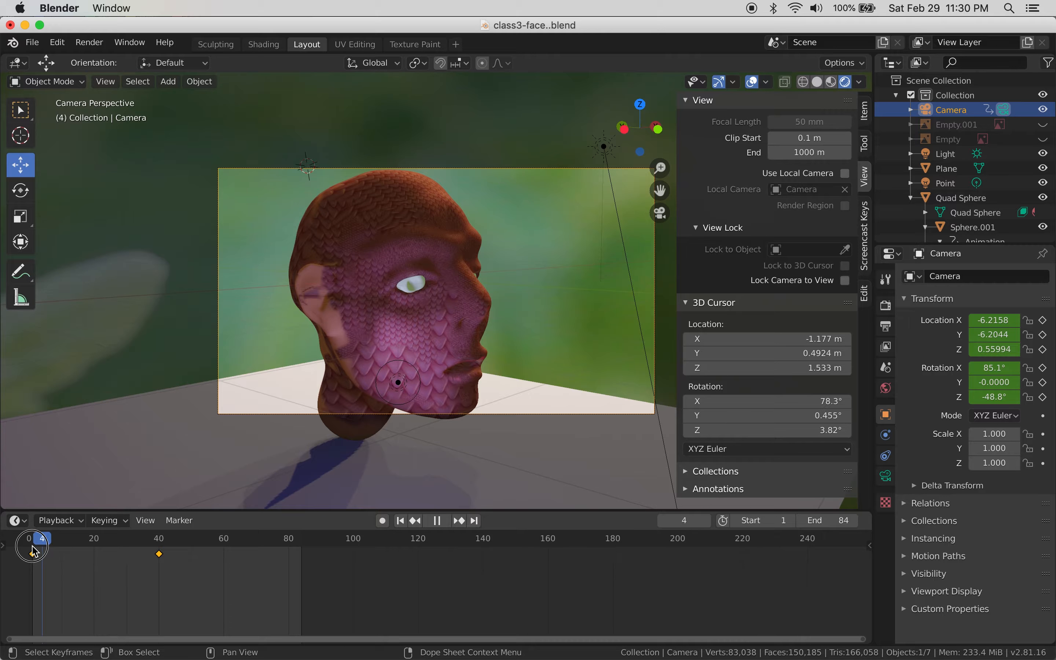
- At frame 20, align the active camera to a centred front view of the head, at about X 0.98, Y -8.86, Z 0.52 m
left_click(97, 559)
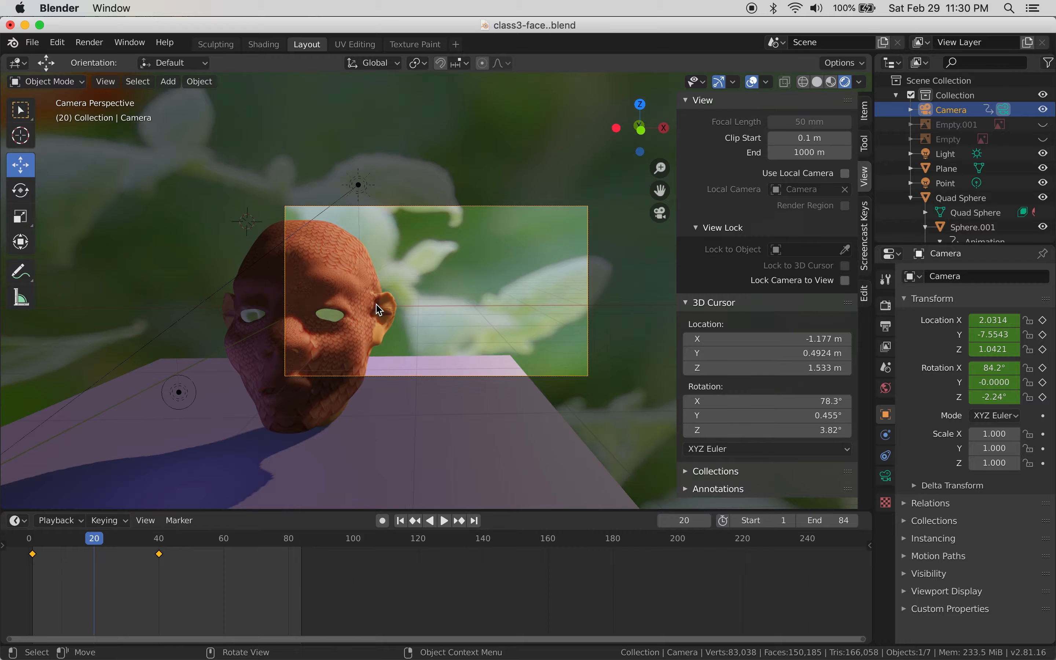
middle_click_drag(377, 306, 414, 260)
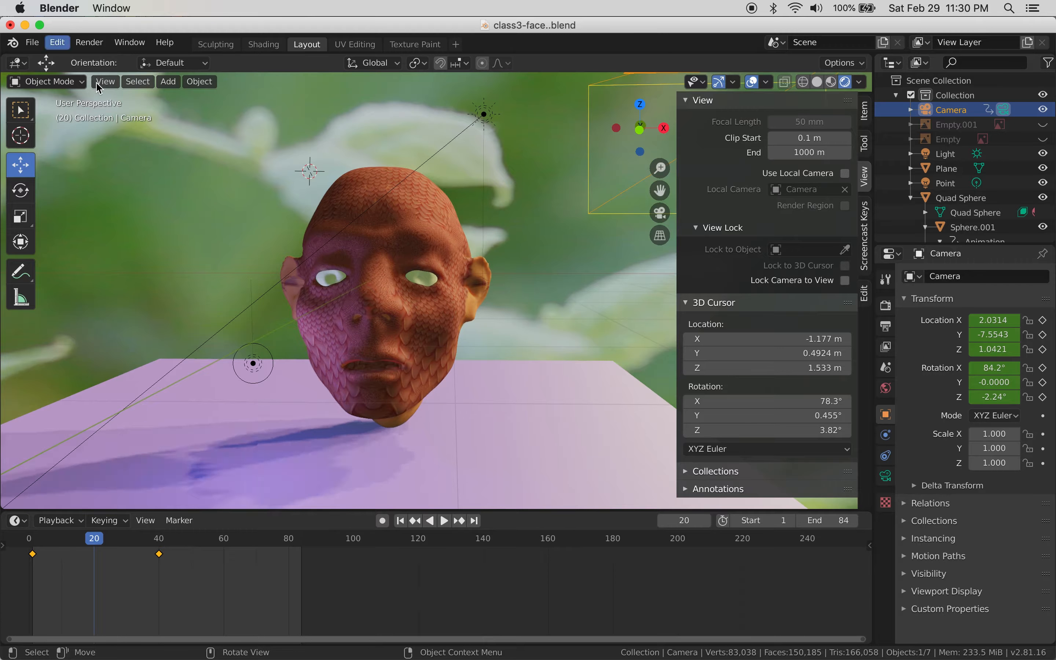
left_click(105, 82)
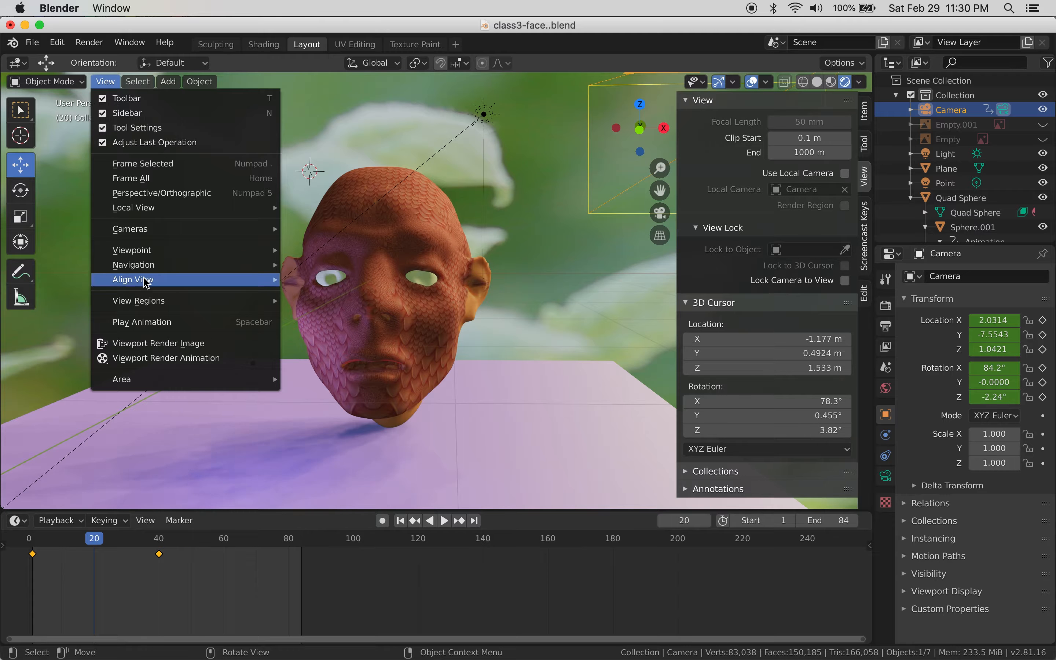
mouse_move(147, 281)
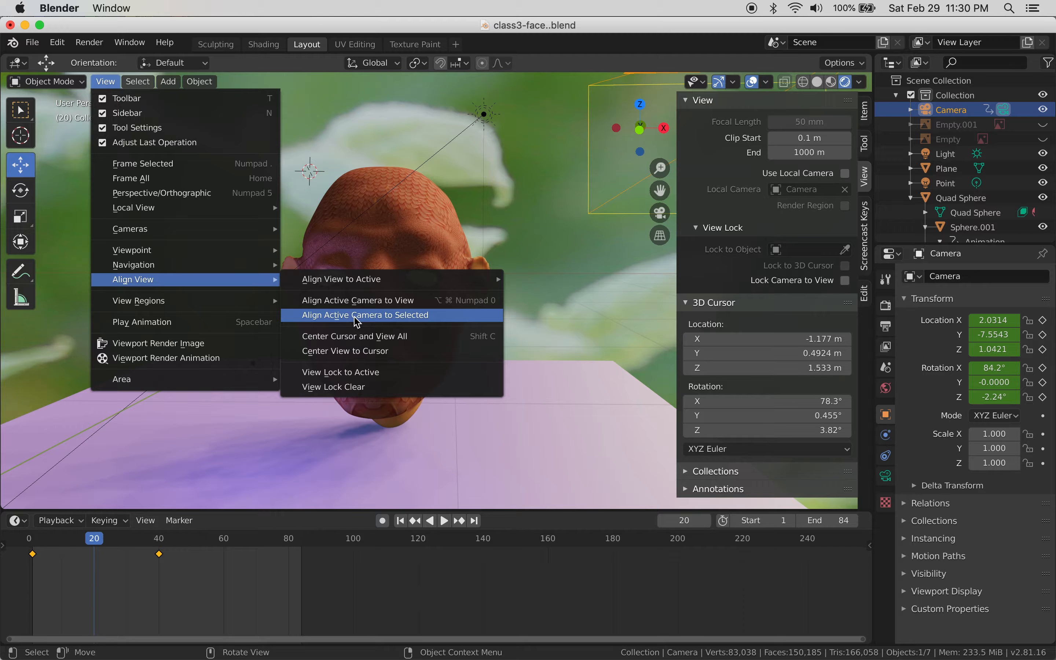
left_click(357, 300)
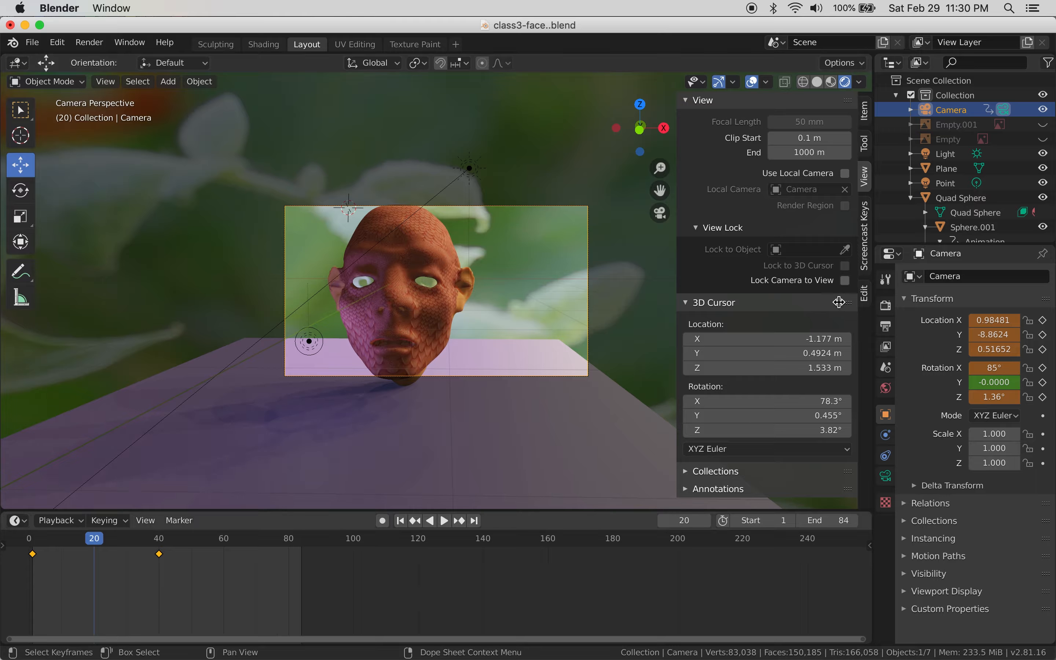
- Keyframe the camera's location and rotation at frame 20
right_click(564, 381)
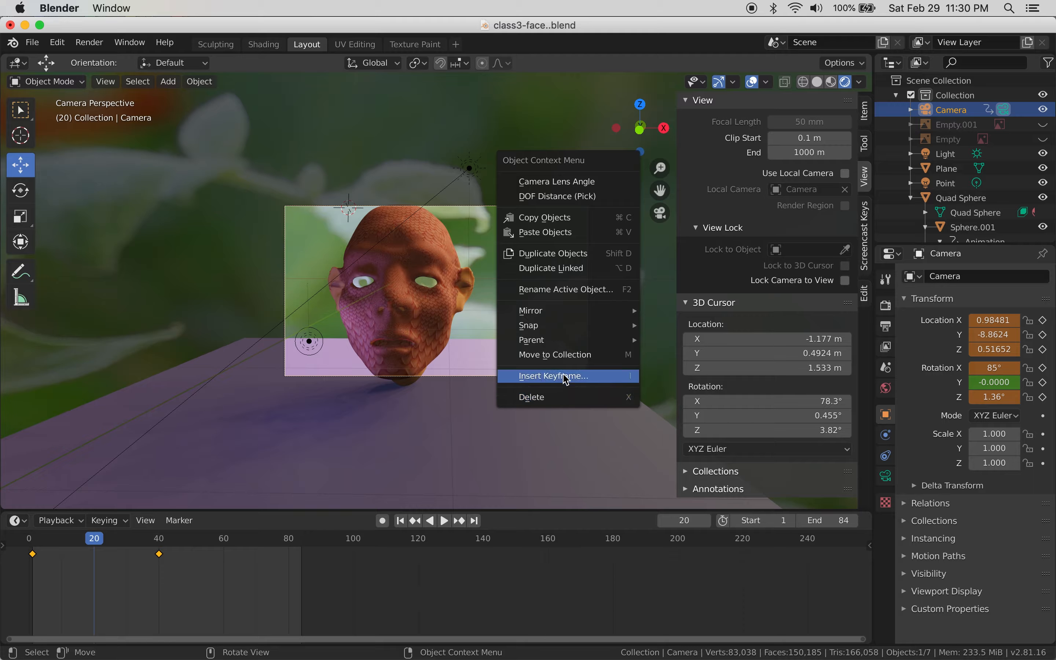
left_click(562, 377)
left_click(562, 377)
- Play back the camera animation twice from the start to check the move through all three keyframes
left_click(28, 541)
key("space")
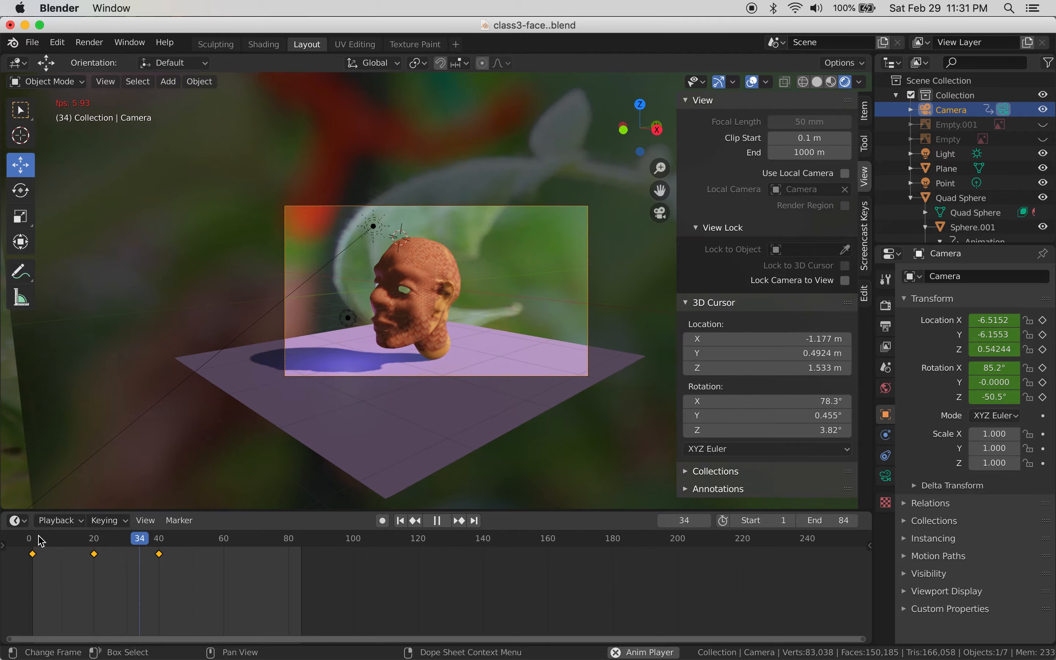
key("space")
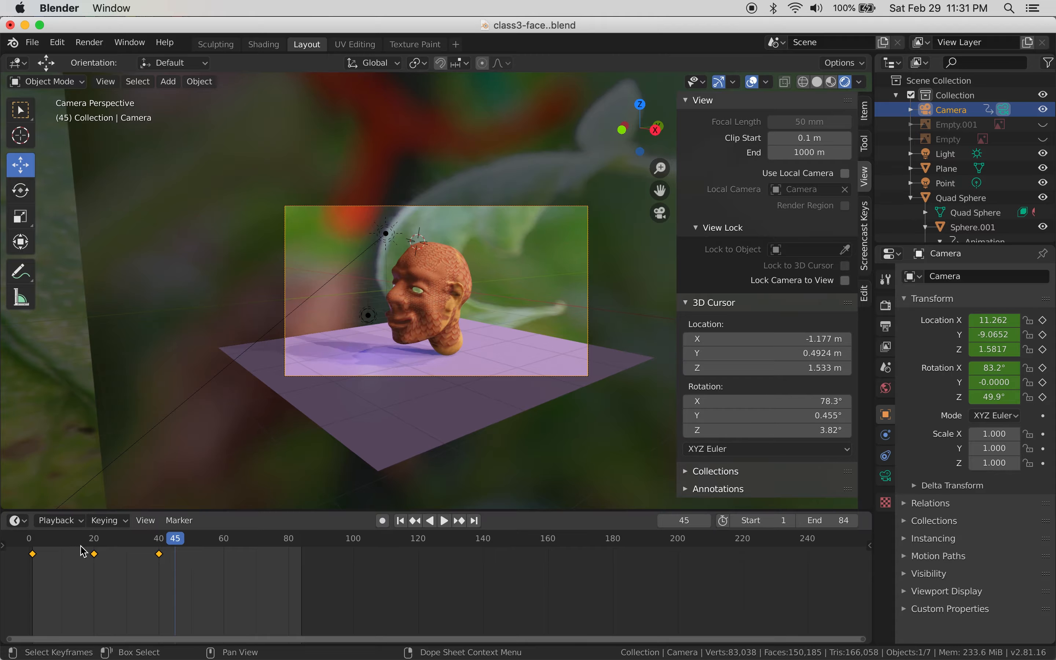
left_click_drag(78, 546, 33, 545)
key("space")
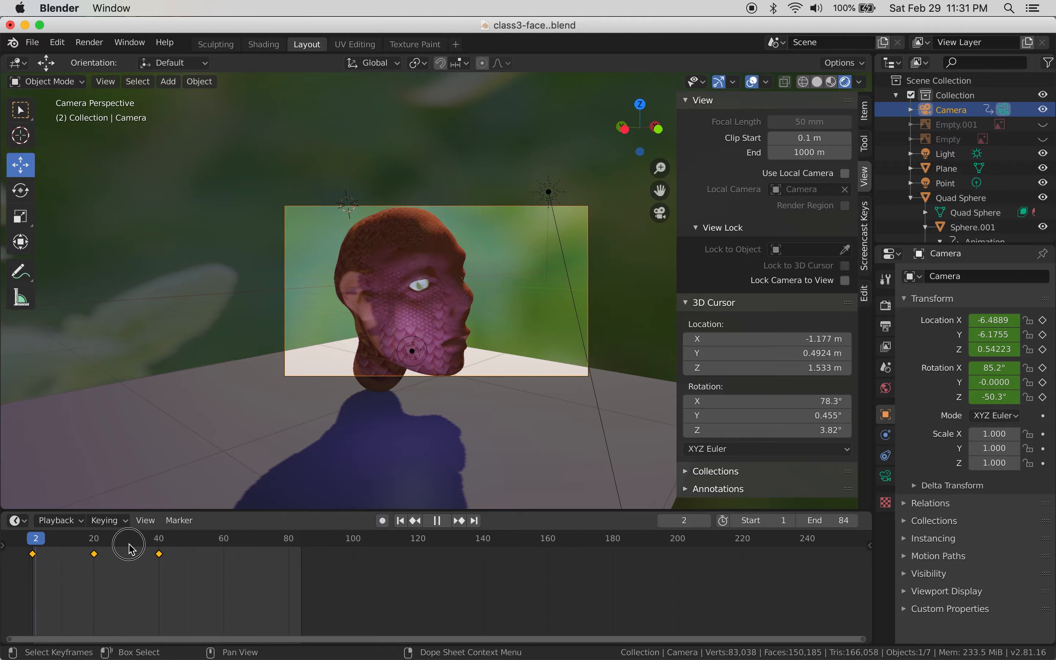
key("space")
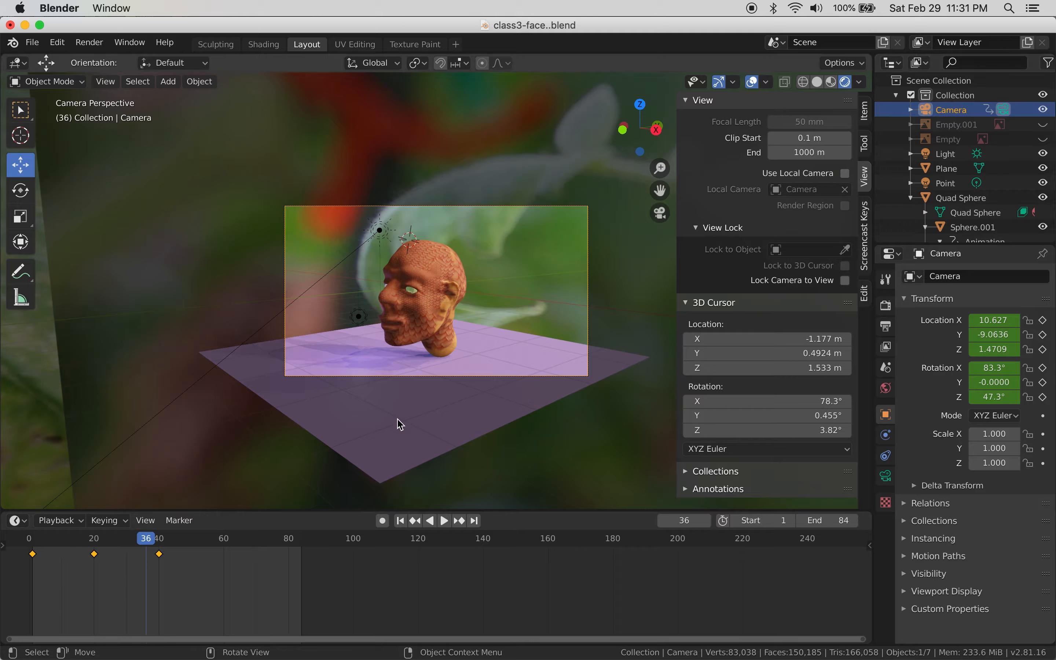
- Move the playhead to frame 50 and review the camera's lens properties and the scene's render engine settings
left_click(147, 551)
left_click(192, 548)
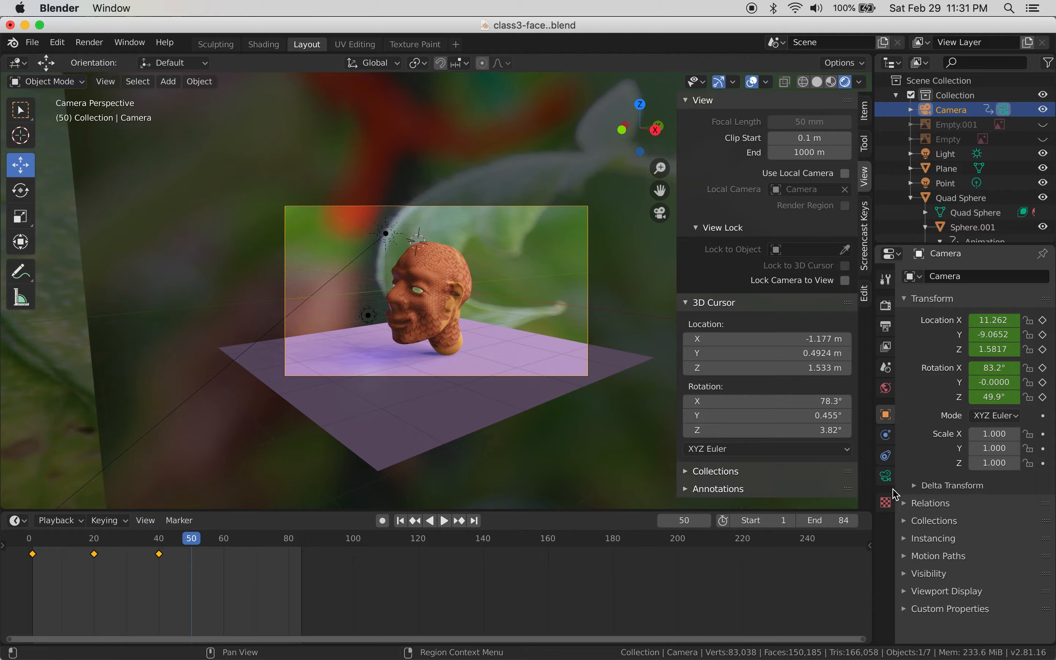
left_click(886, 476)
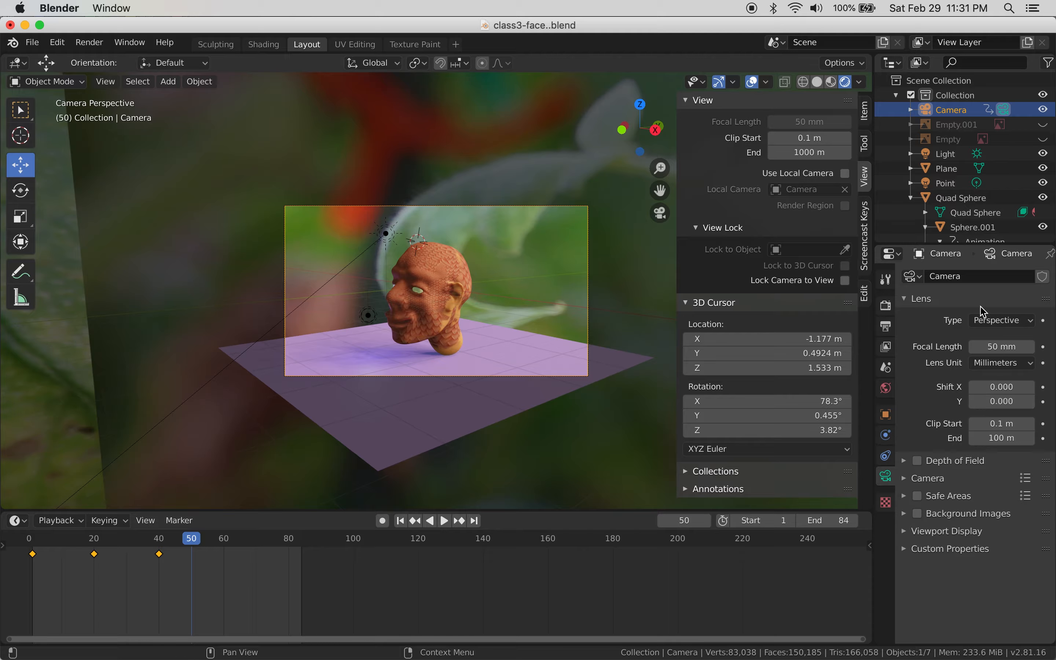
left_click(886, 306)
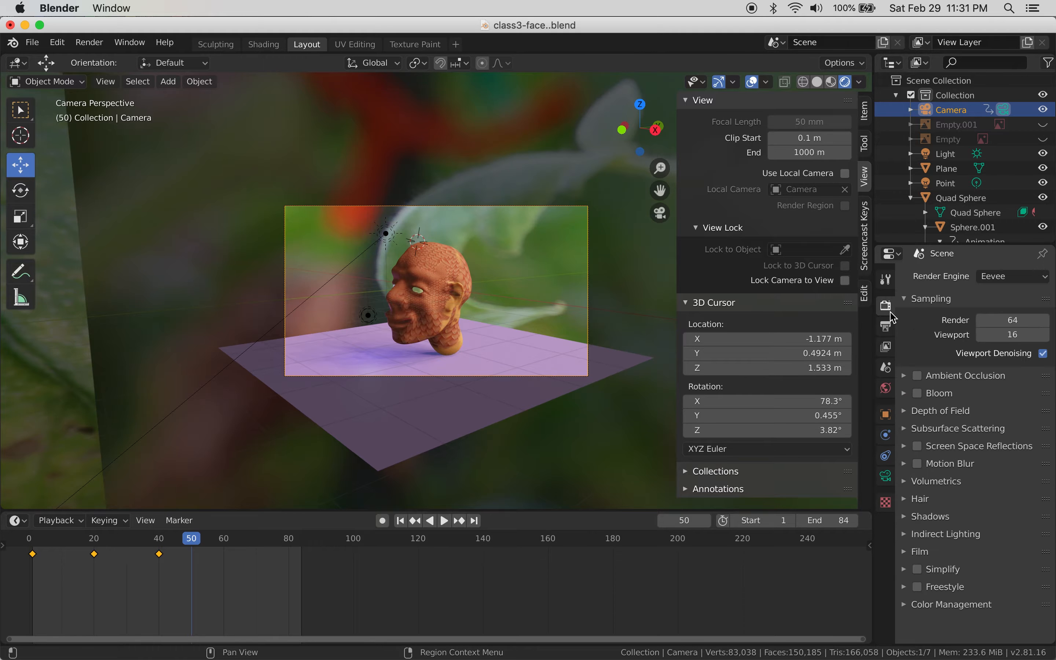
left_click(1005, 277)
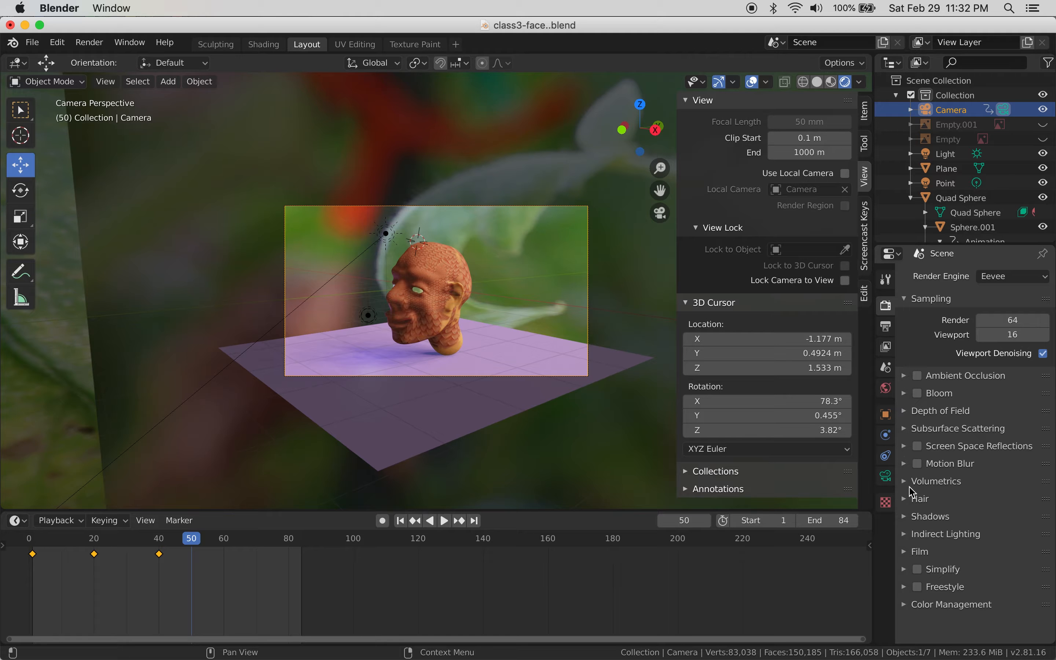
- Set the scene's render frame range to start at 0 and end at 50
left_click(885, 326)
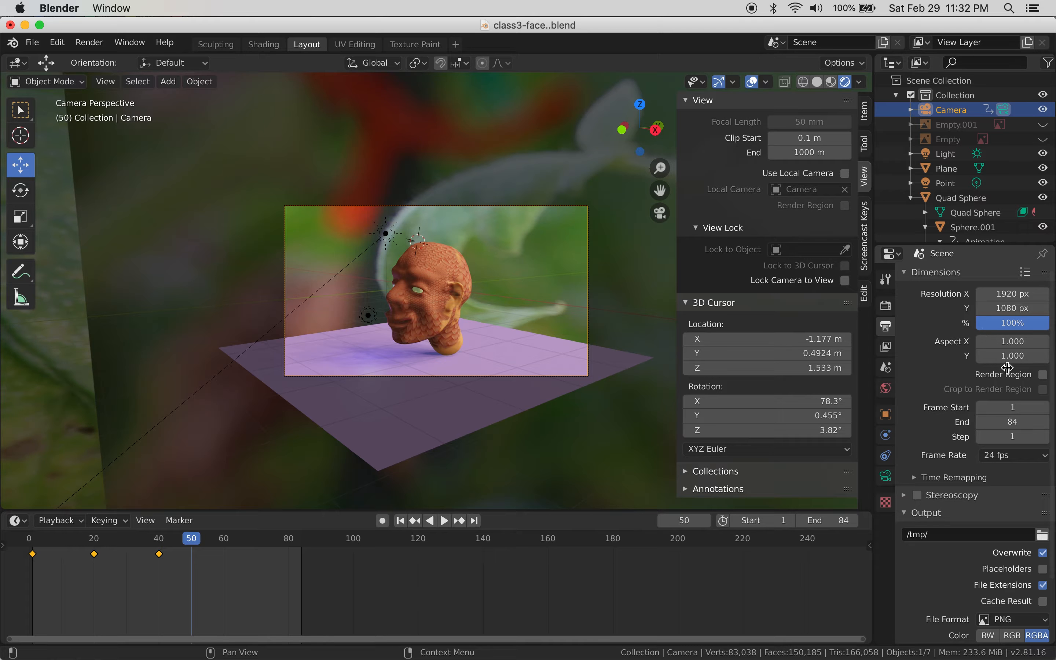
scroll(961, 453, "down", 3)
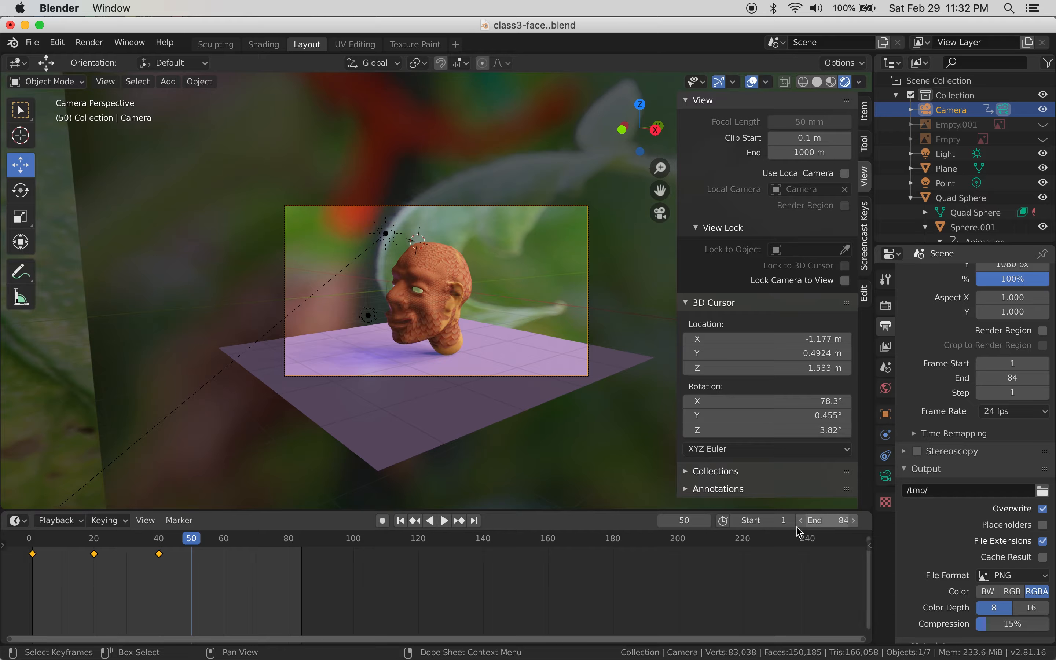
left_click_drag(287, 545, 305, 557)
left_click(194, 551)
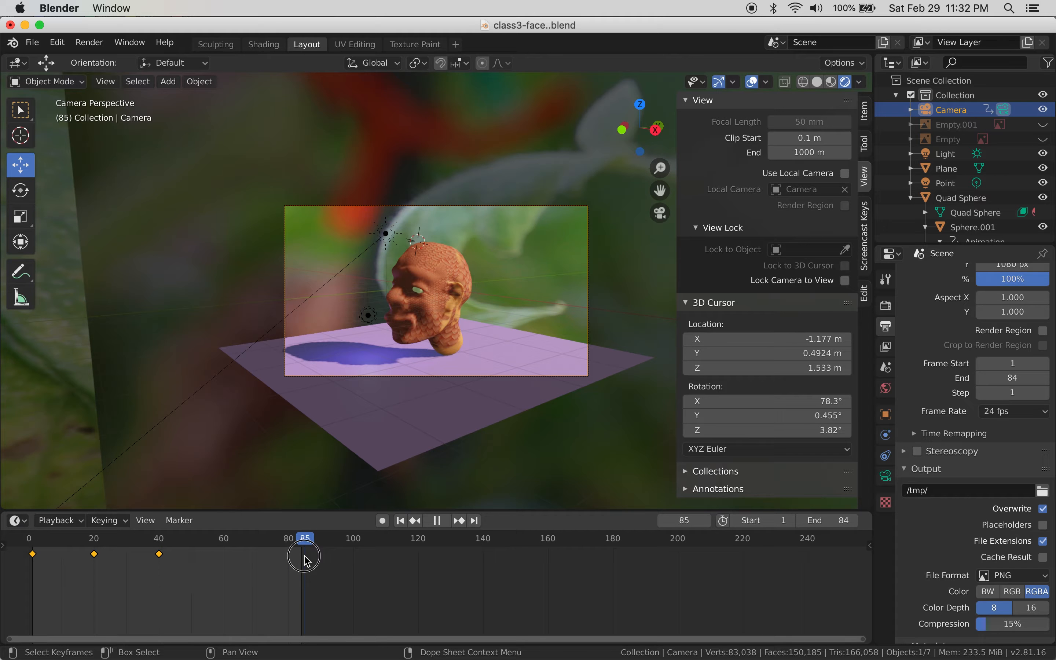
left_click(266, 543)
left_click(296, 543)
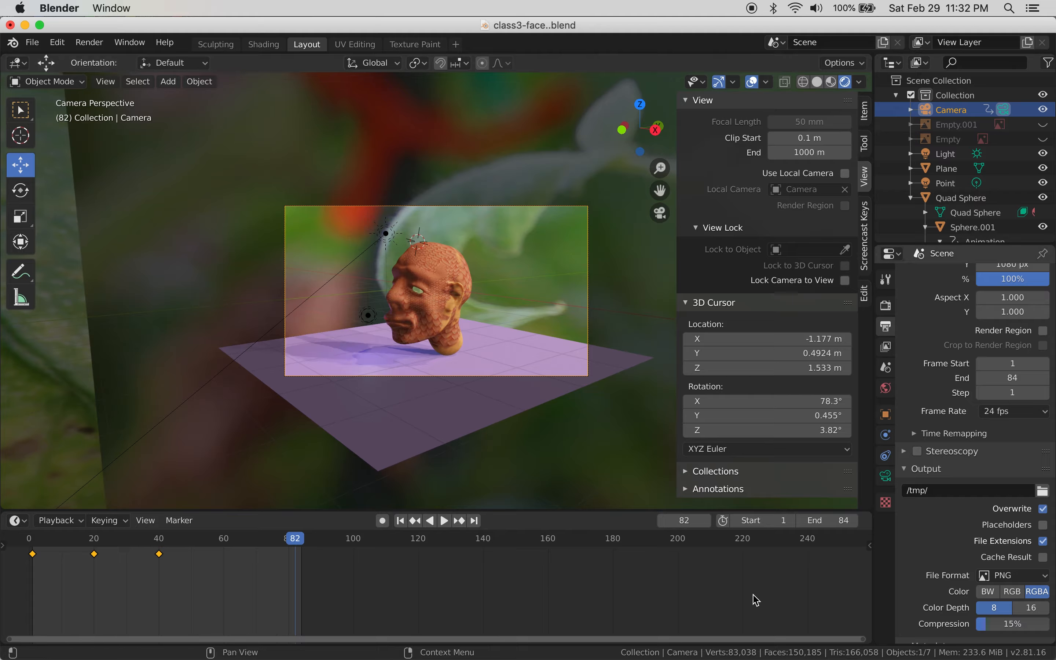
mouse_move(833, 520)
left_mouse_down()
mouse_move(849, 519)
mouse_move(812, 519)
mouse_move(848, 519)
mouse_move(833, 520)
left_mouse_up()
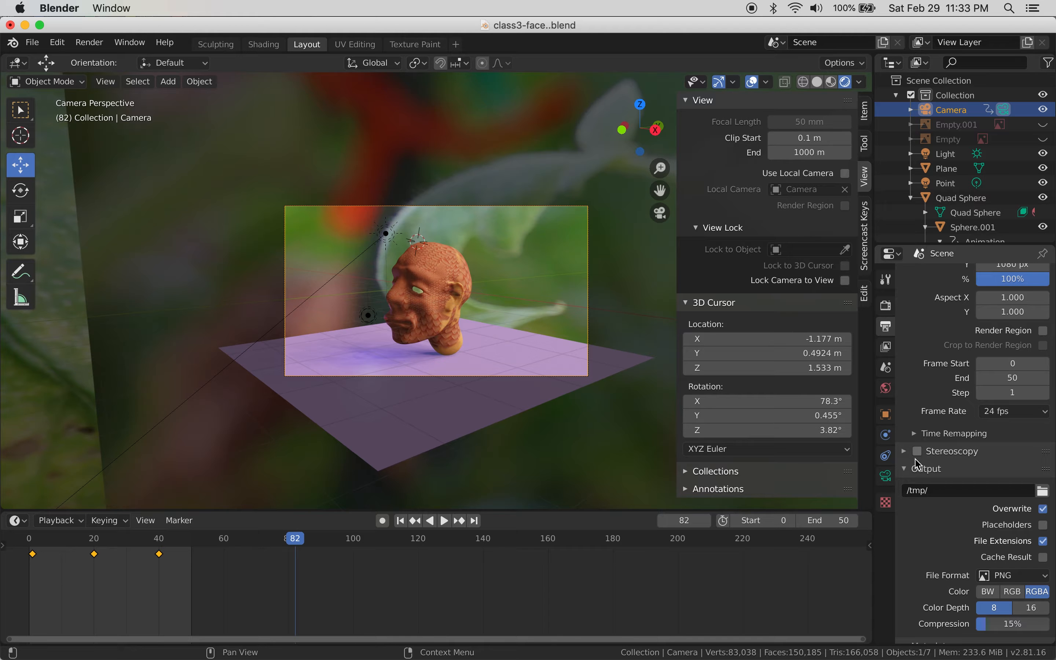
- Create a folder named snakey inside blenderprojects and set it as the render output path
scroll(939, 519, "down", 2)
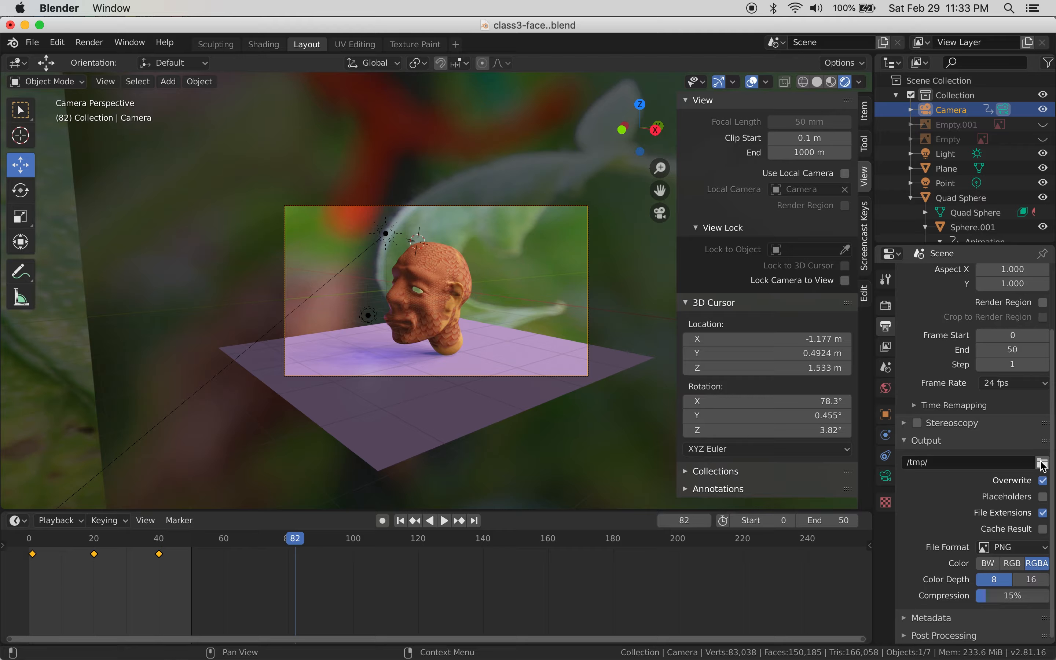
left_click(1042, 464)
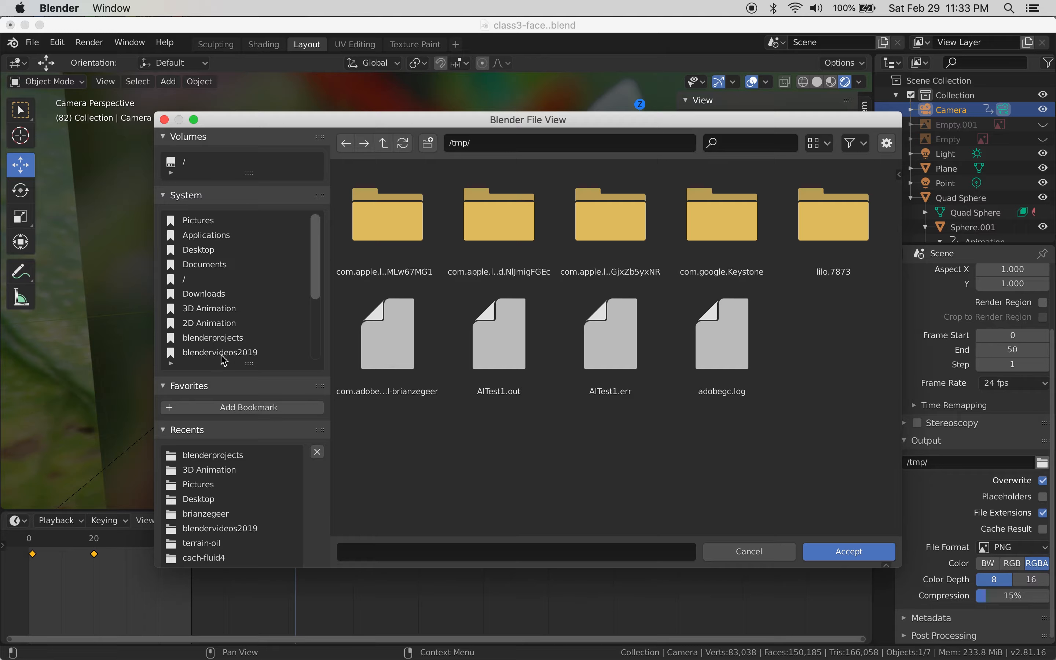
left_click(217, 340)
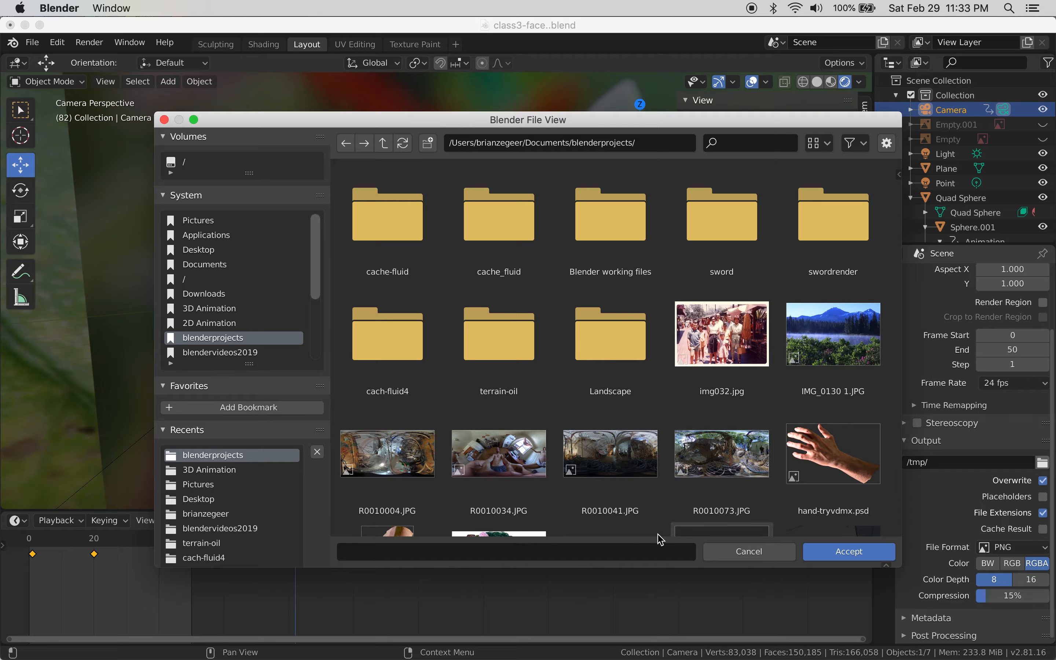
left_click(427, 142)
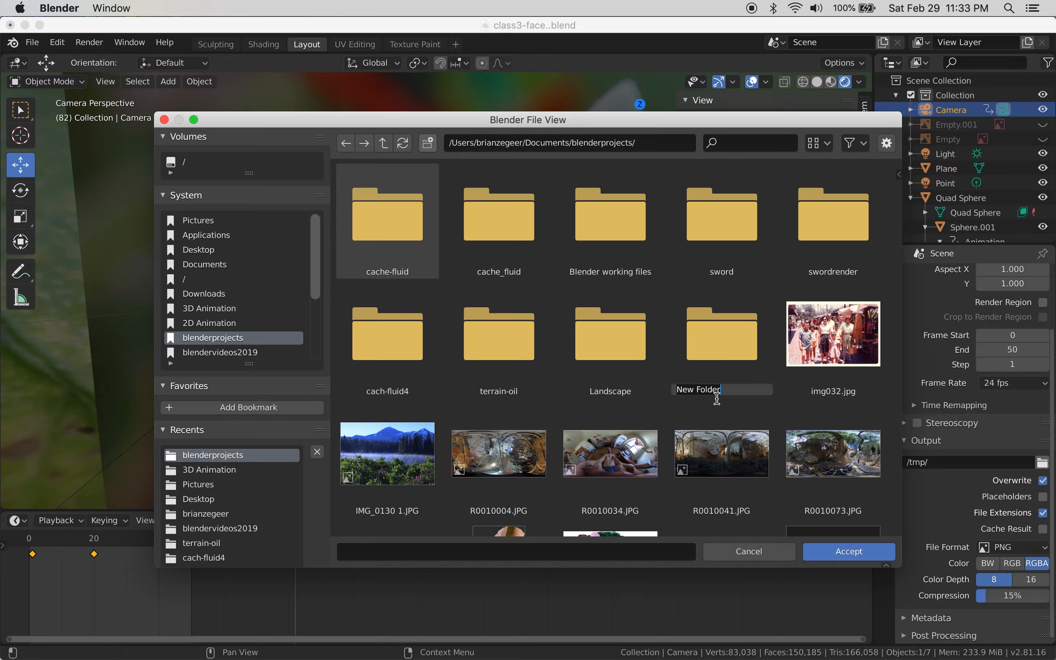
type("snakey")
key("Return")
double_click(717, 395)
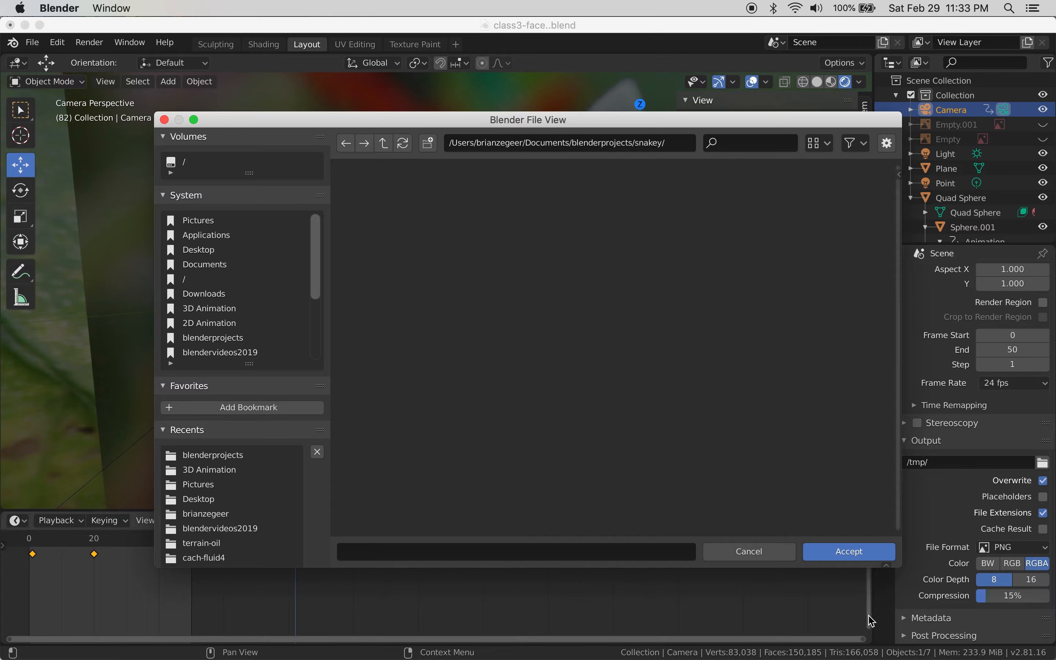
left_click(853, 554)
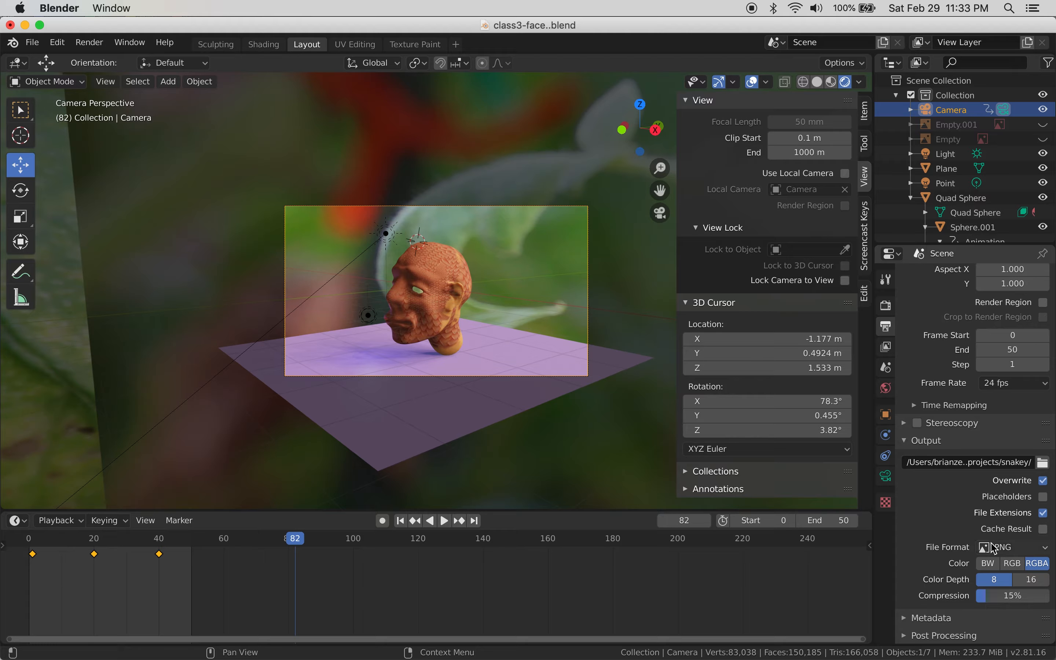
- Examine the image and movie file formats available for the render output
left_click(1010, 551)
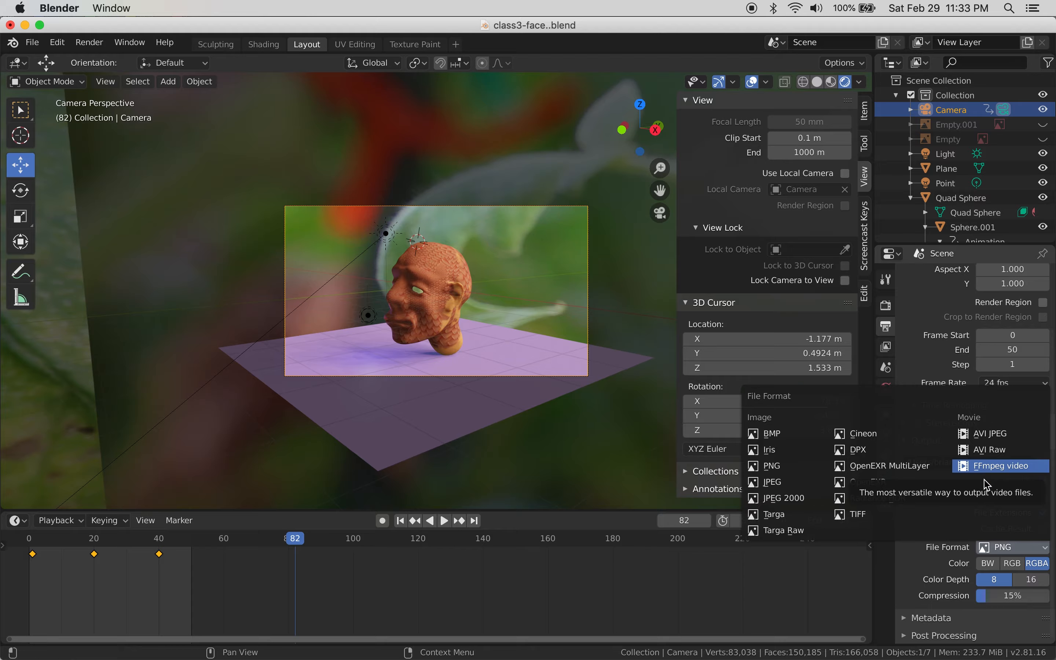
key("Escape")
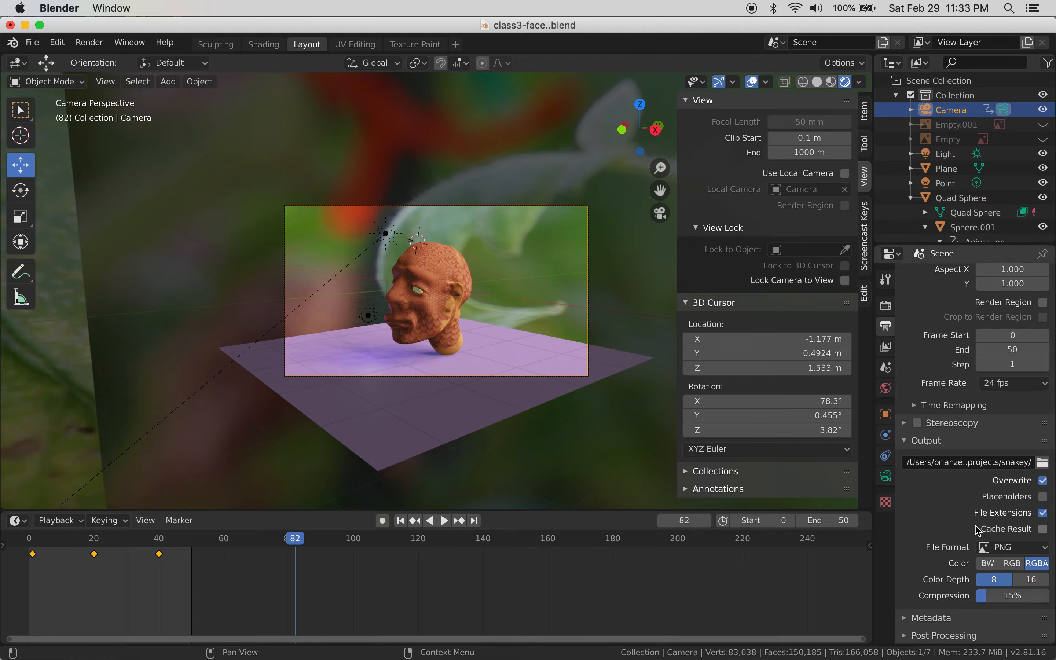
left_click(1012, 548)
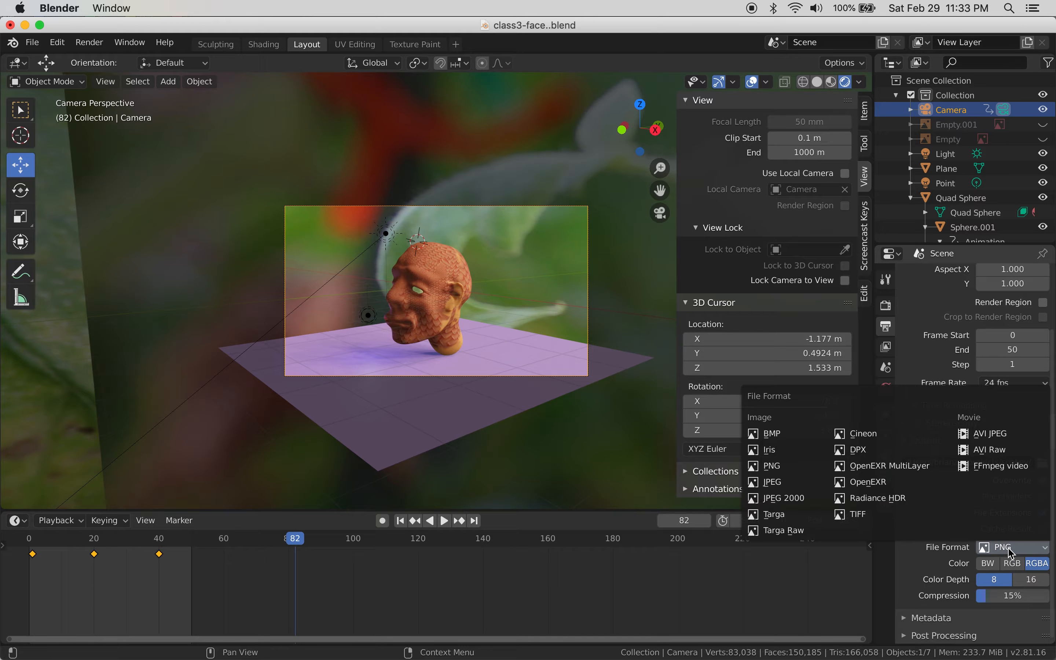
left_click(1008, 549)
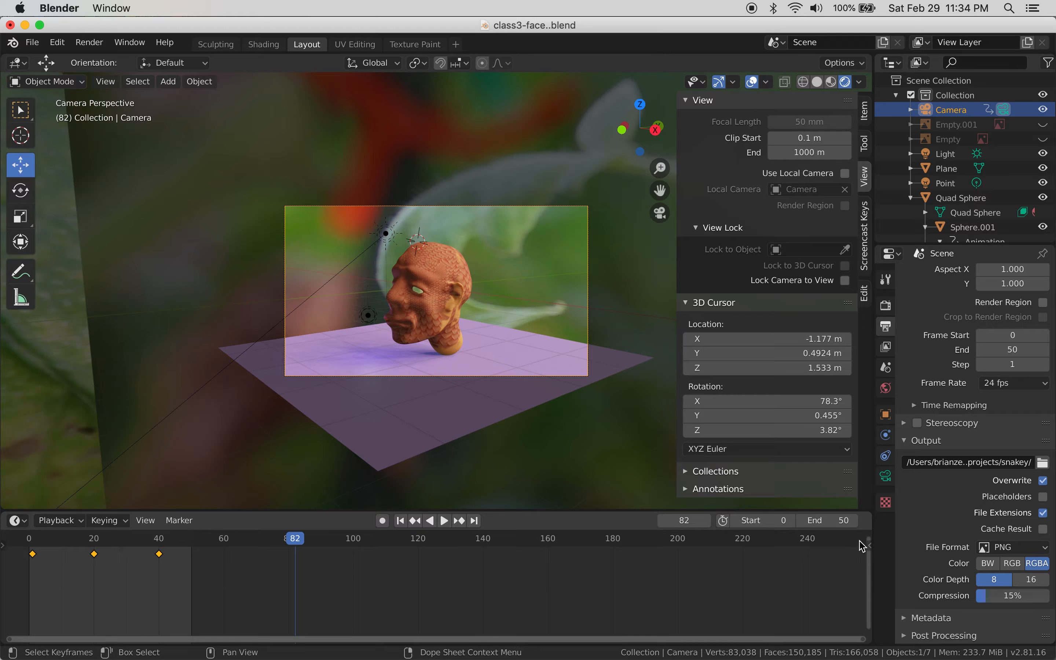
left_click(1025, 548)
left_click(1022, 549)
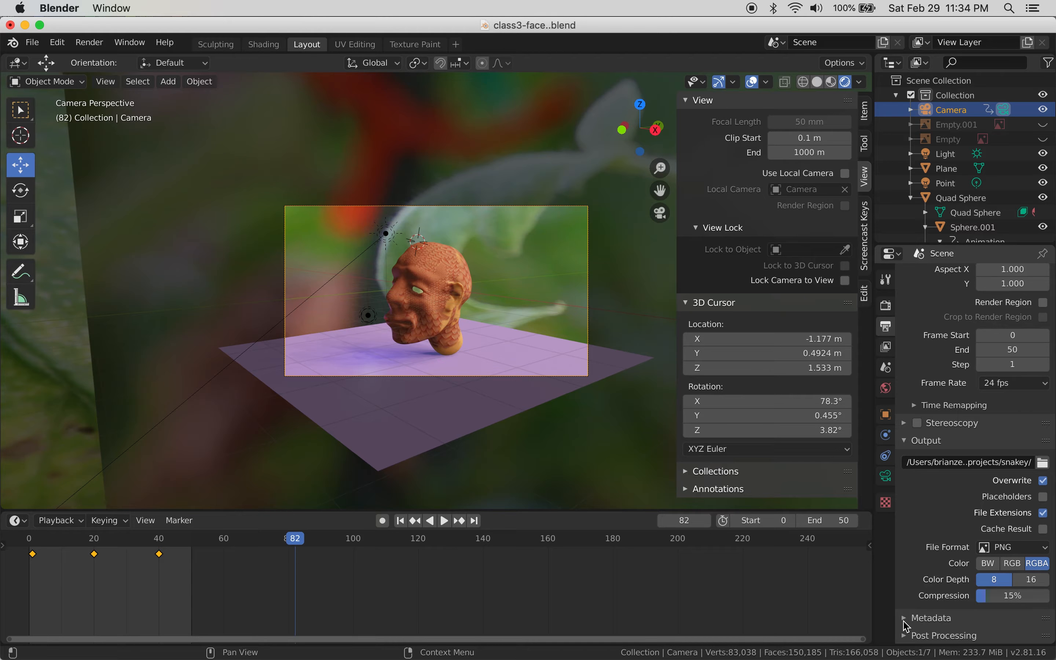
- Expand the output metadata and post-processing settings and disable Sequencer post-processing
left_click(913, 625)
scroll(912, 611, "down", 8)
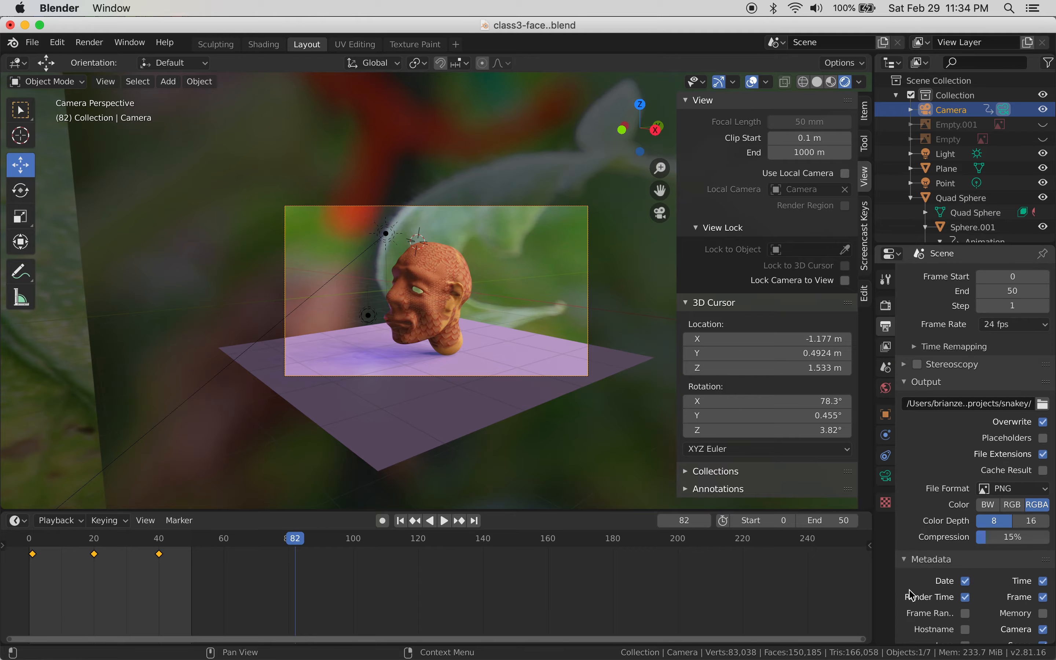
left_click(907, 635)
scroll(907, 629, "down", 3)
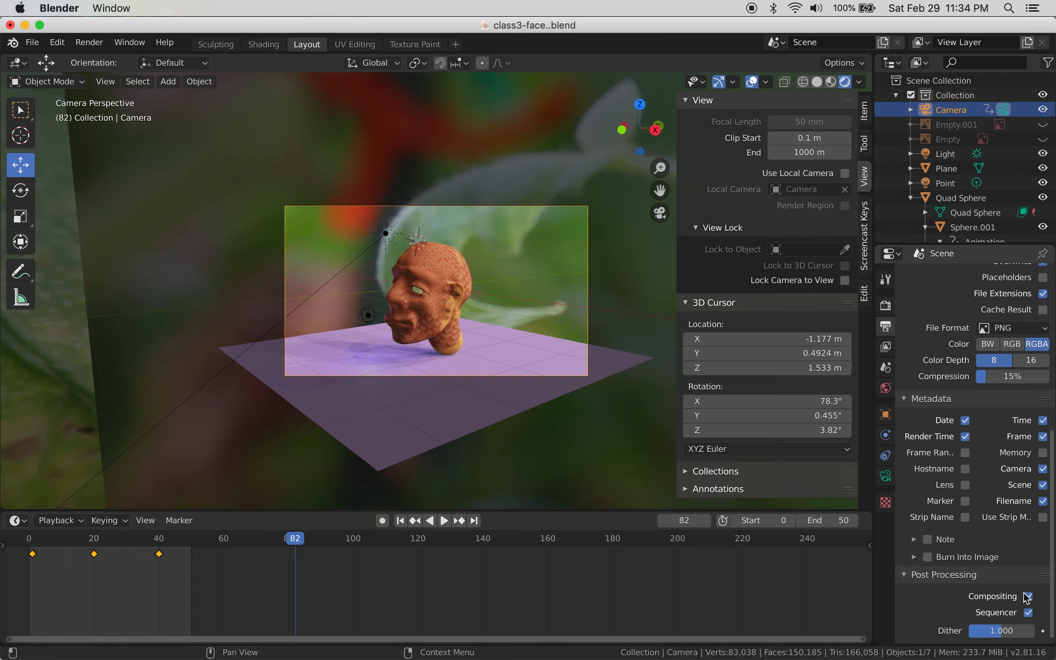
left_click(1028, 613)
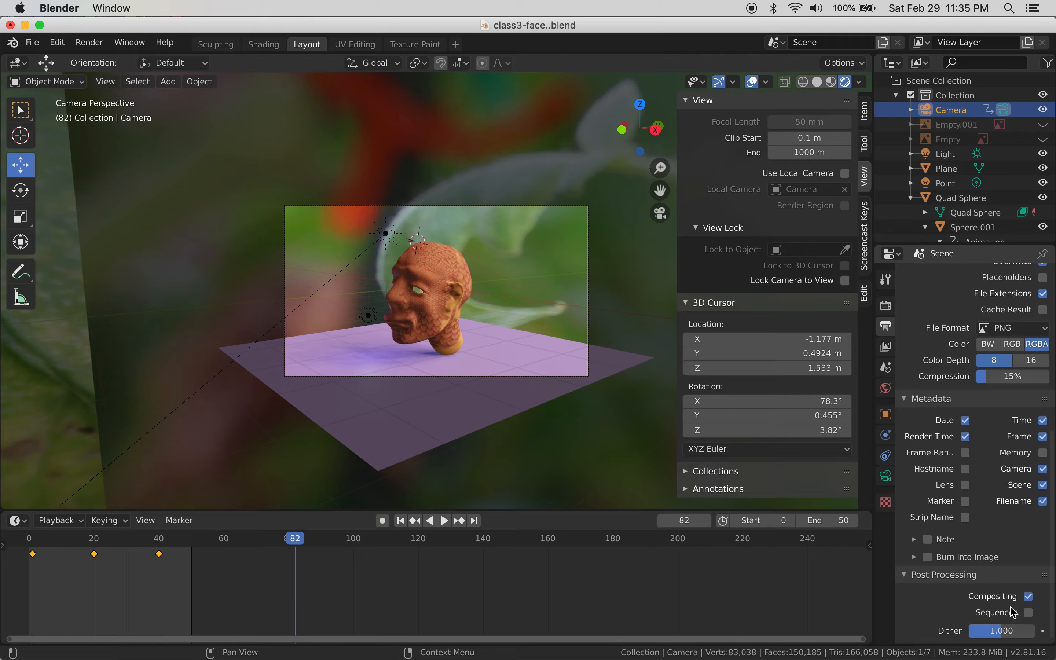
- Check the output settings, render the full animation as PNG frames, and close the render window
scroll(1012, 613, "up", 15)
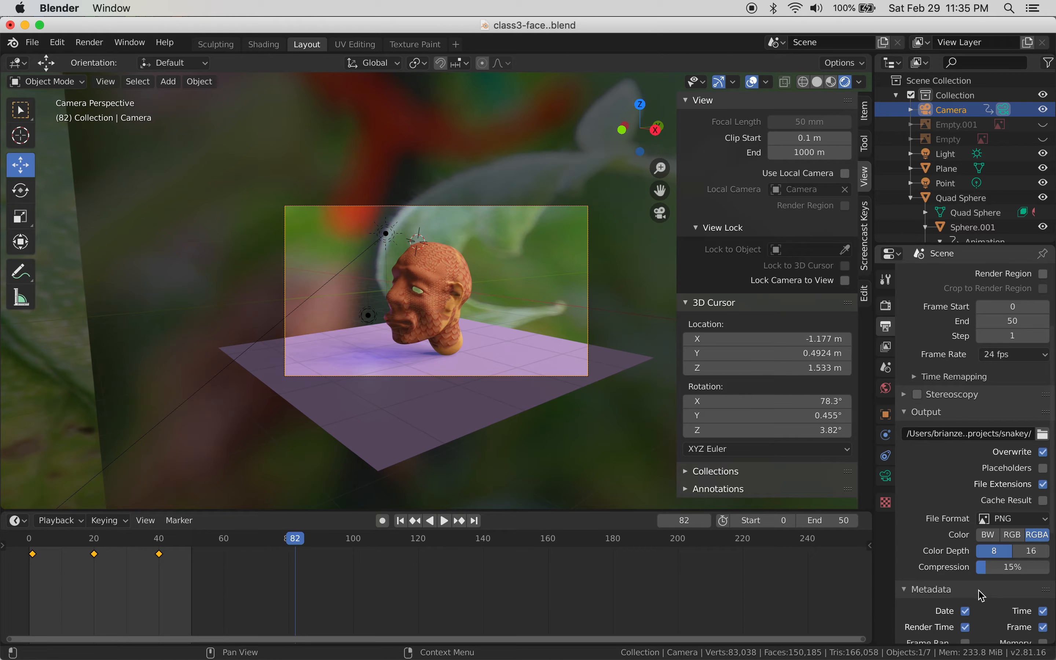
scroll(952, 561, "up", 2)
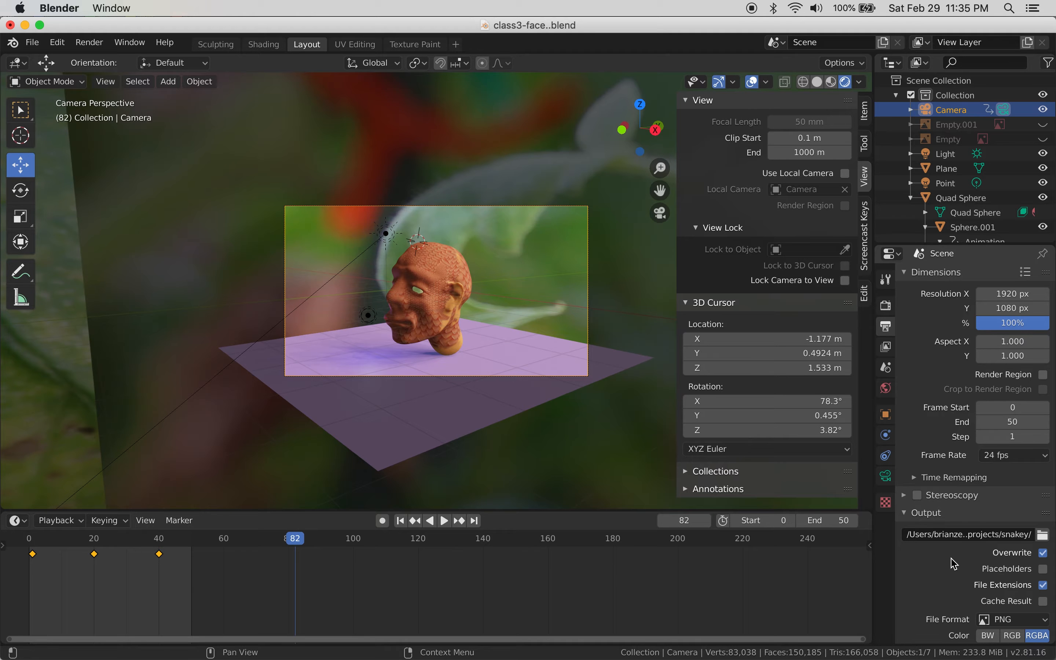
scroll(953, 563, "down", 15)
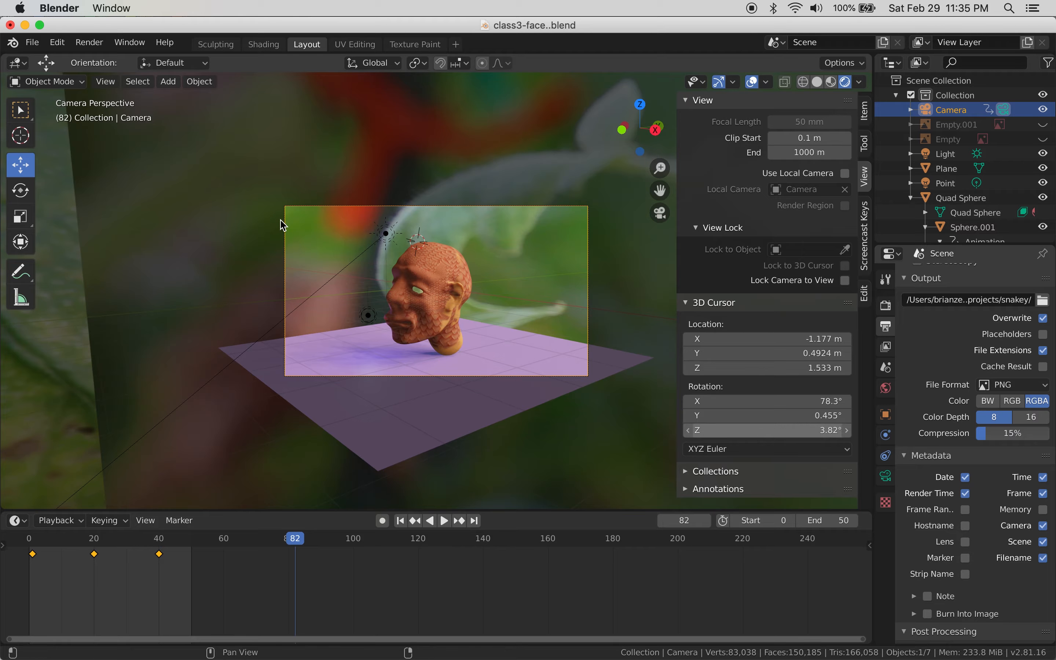
left_click(94, 44)
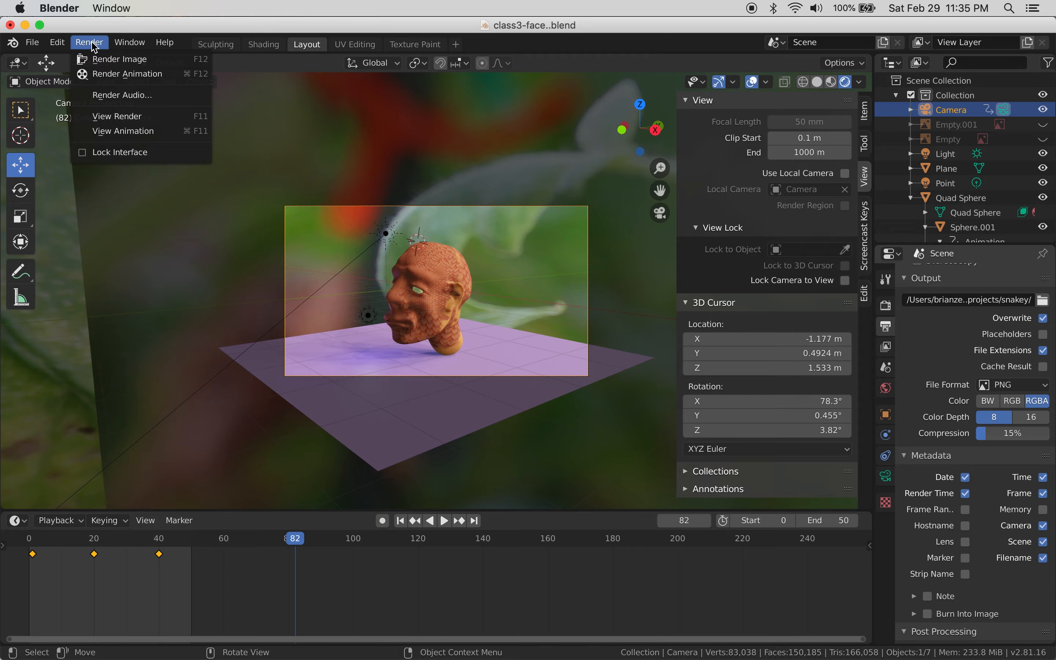
left_click(118, 74)
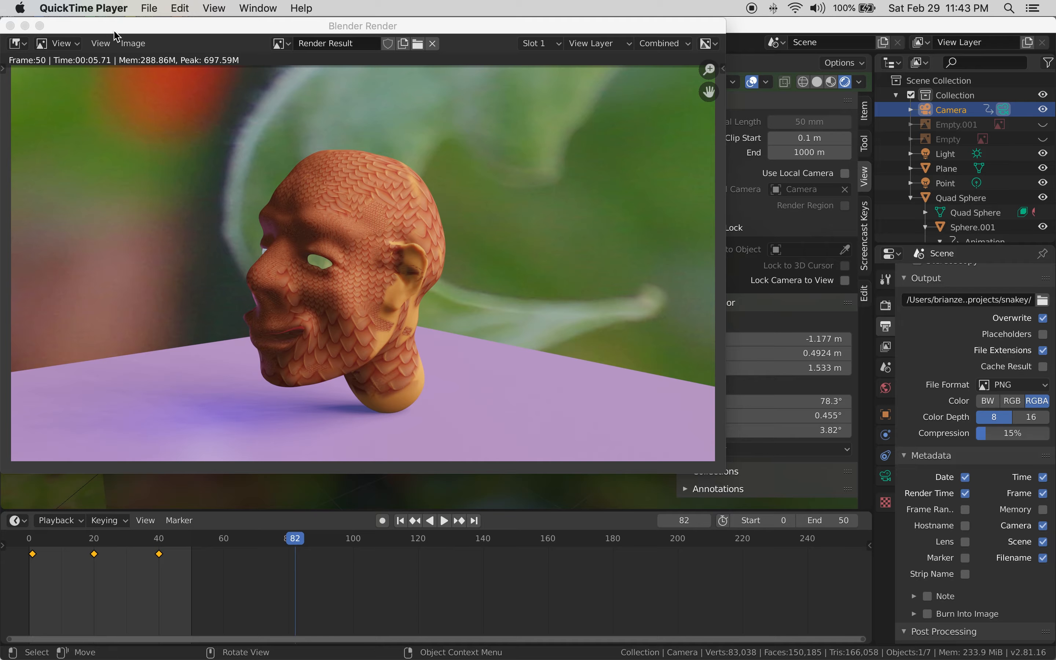
left_click_drag(109, 32, 170, 106)
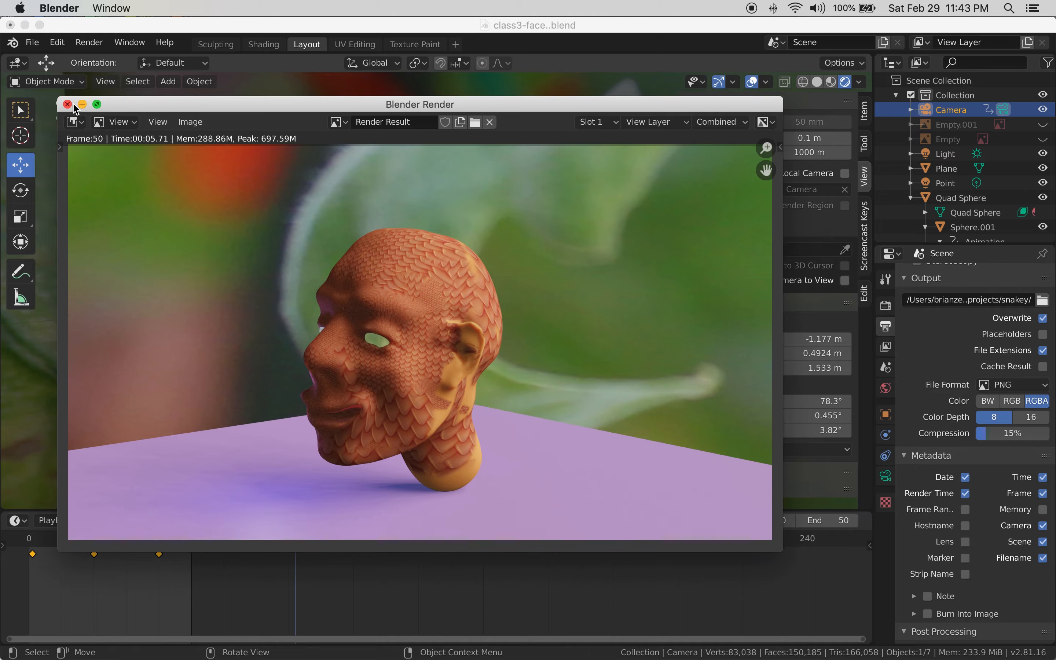
left_click(67, 103)
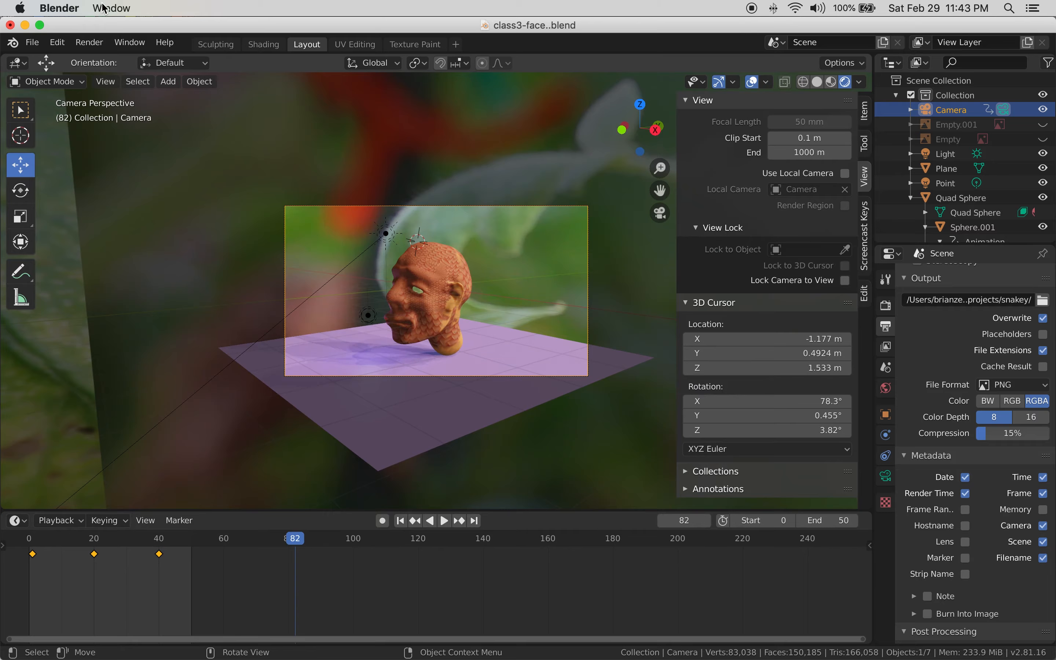
left_click(90, 42)
left_click(91, 46)
left_click(91, 43)
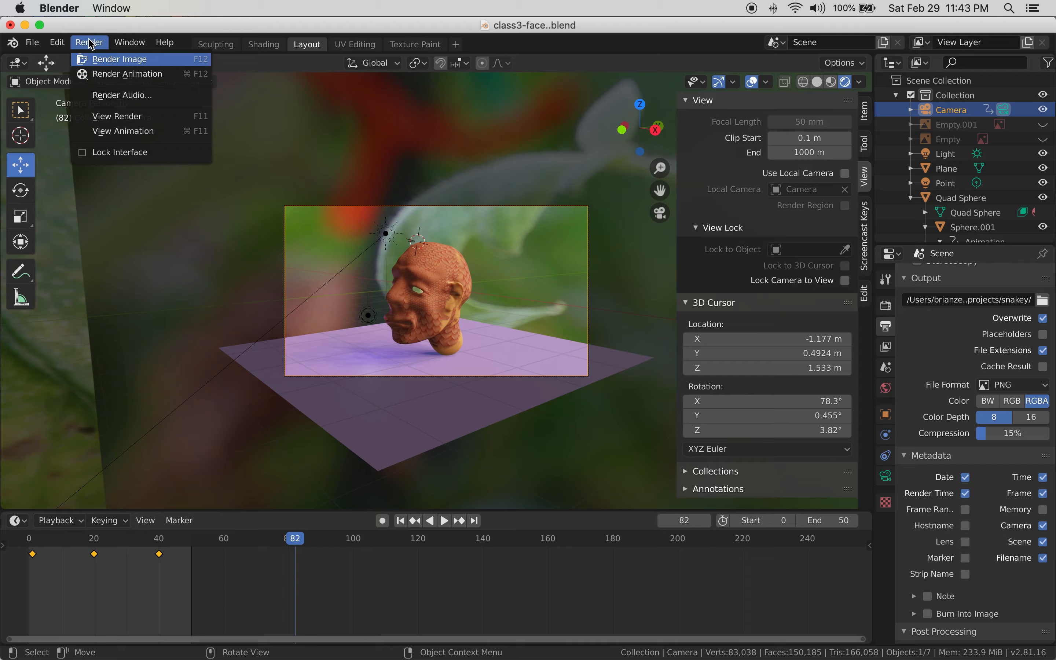
left_click(91, 45)
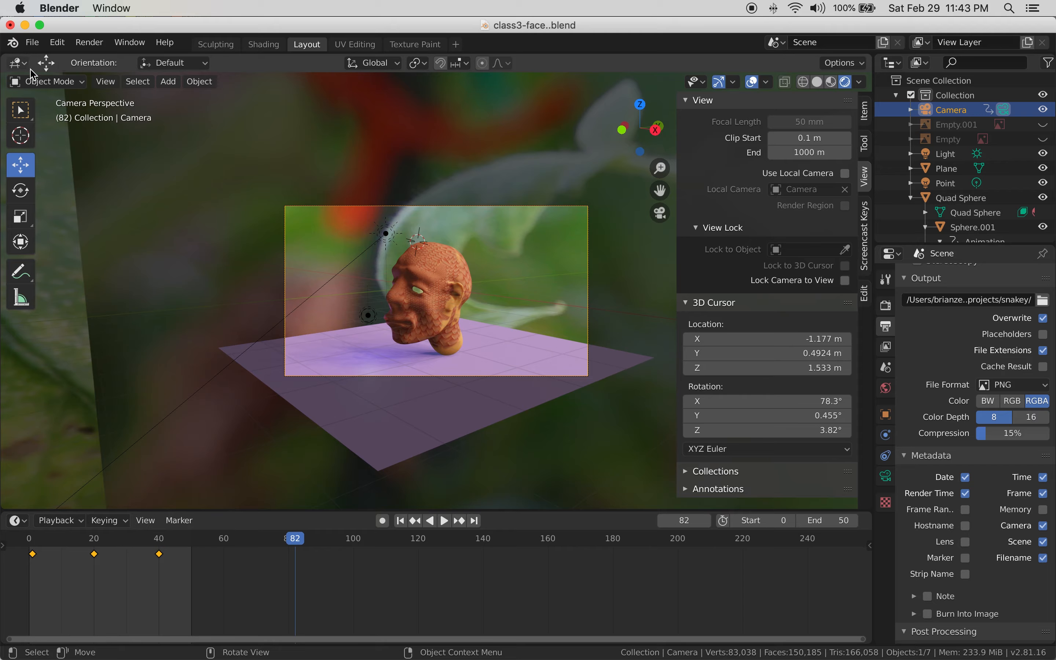
- Switch the 3D viewport area to the Video Sequencer and move the playhead to frame 1
left_click(18, 63)
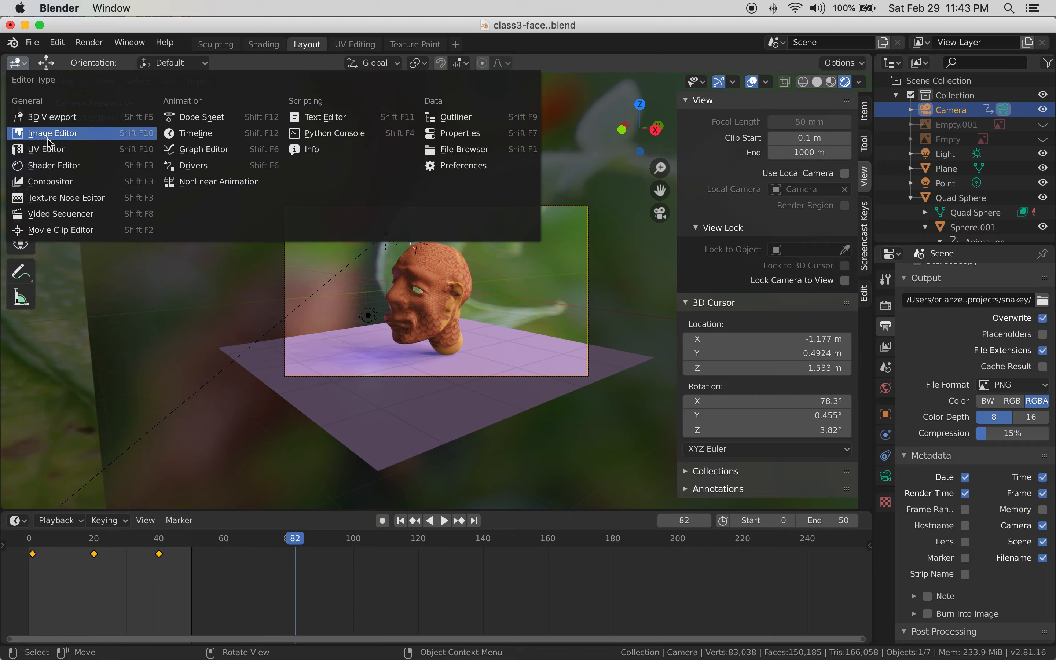
left_click(69, 214)
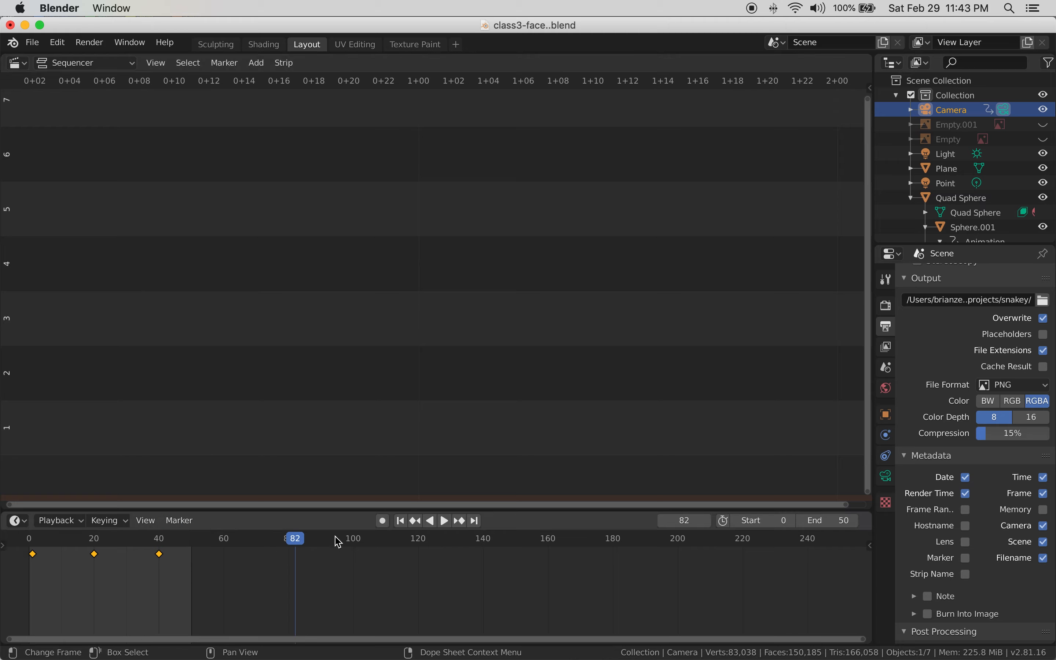
left_click_drag(301, 542, 37, 560)
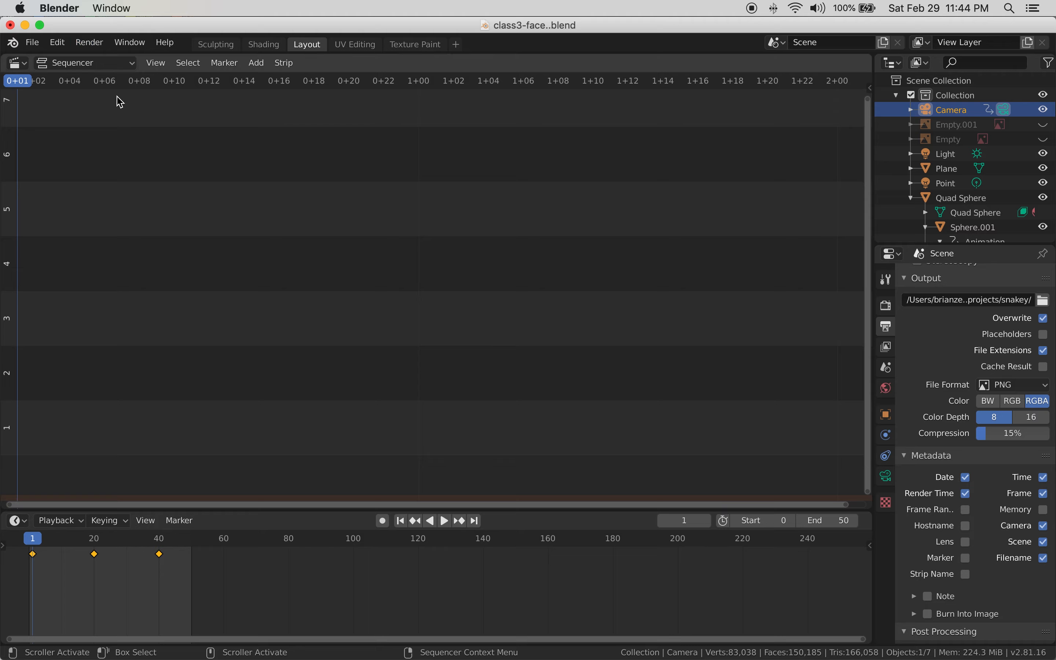
- Add all the rendered PNG frames from the blenderprojects/snakey folder to the sequencer as one image sequence strip
left_click(253, 68)
left_click(255, 62)
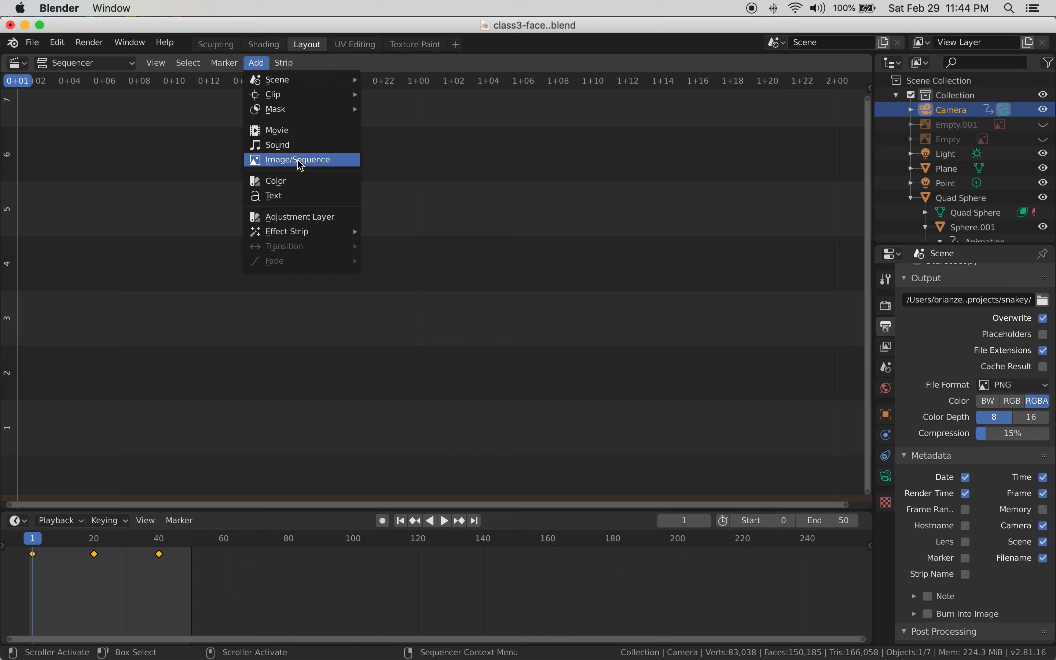
left_click(301, 165)
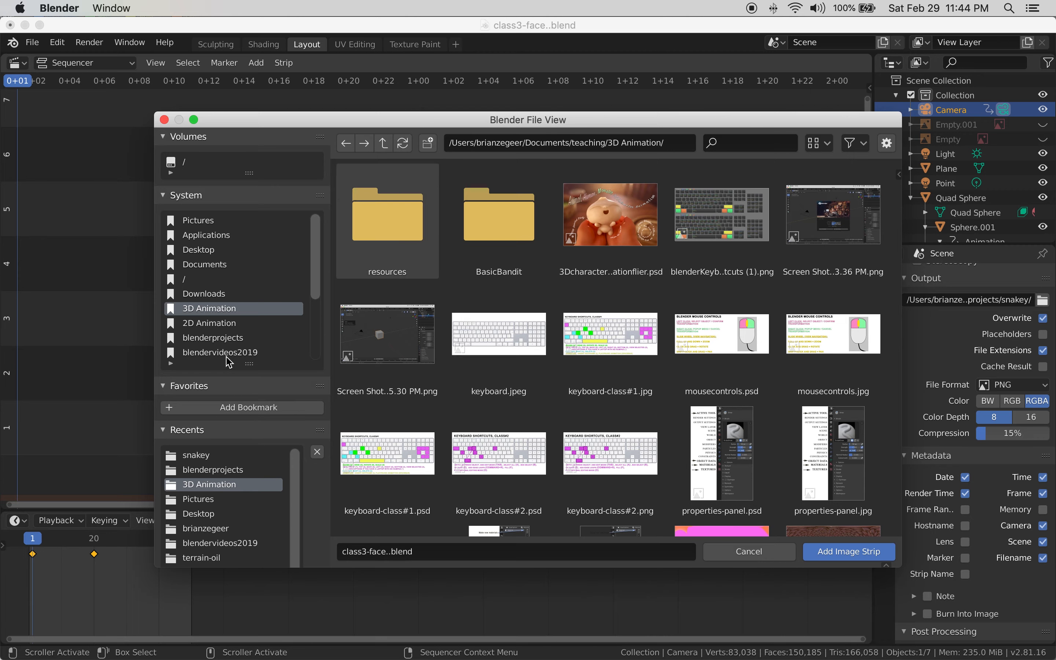
left_click(221, 338)
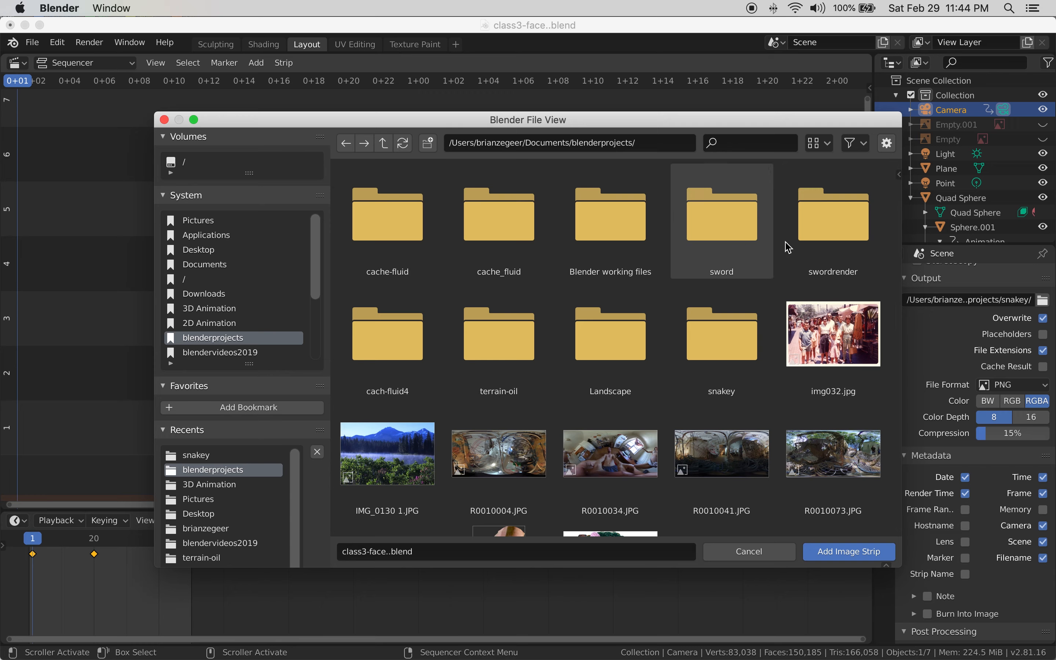
double_click(722, 343)
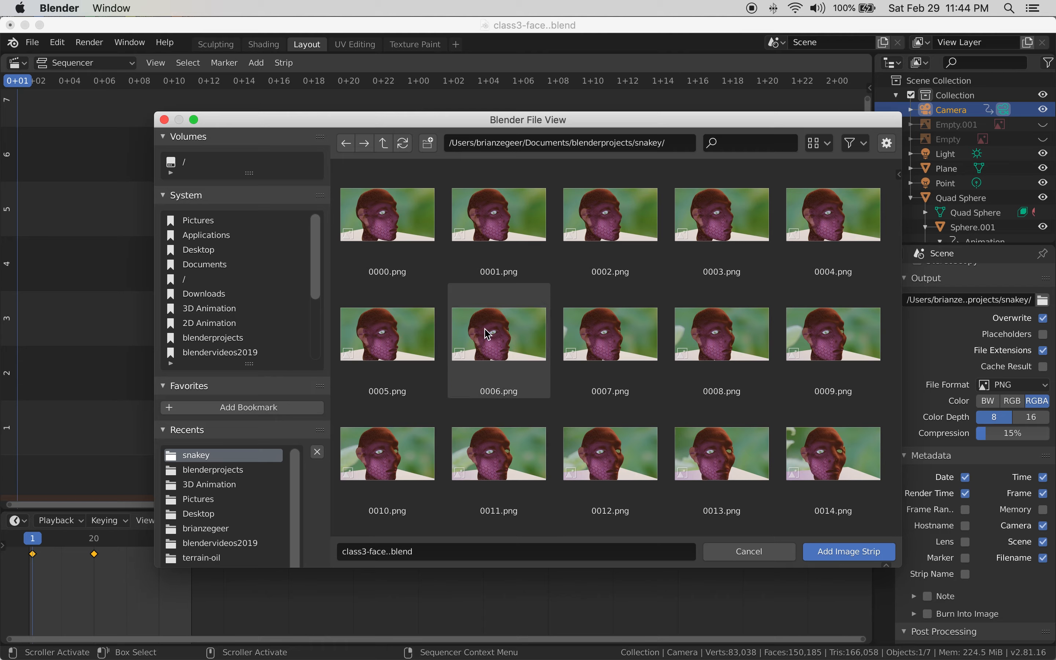
scroll(637, 366, "down", 8)
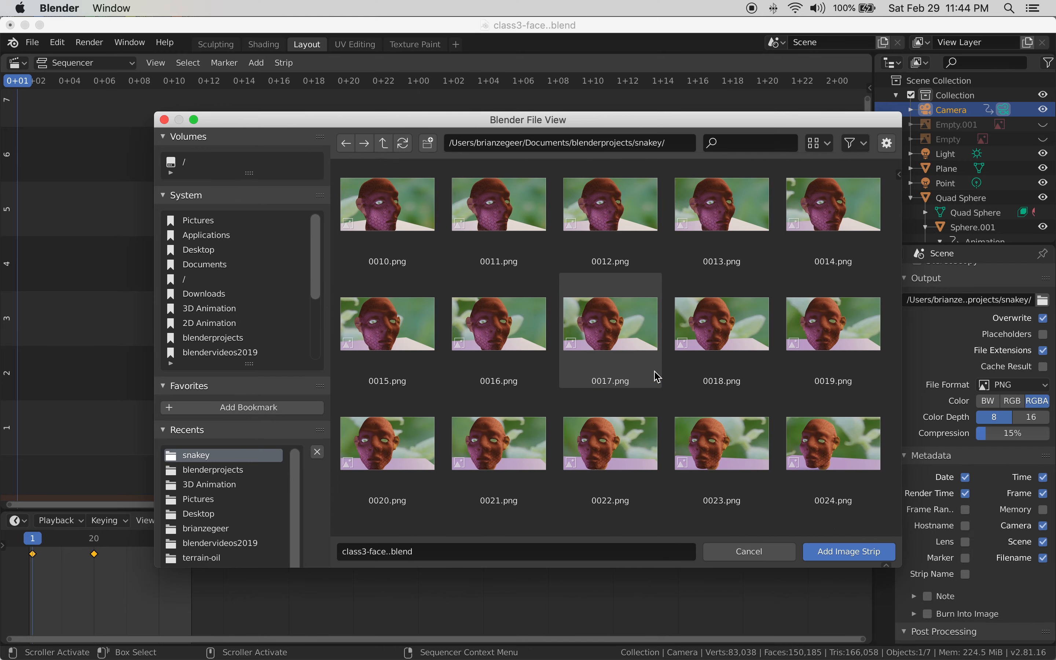
scroll(656, 376, "up", 5)
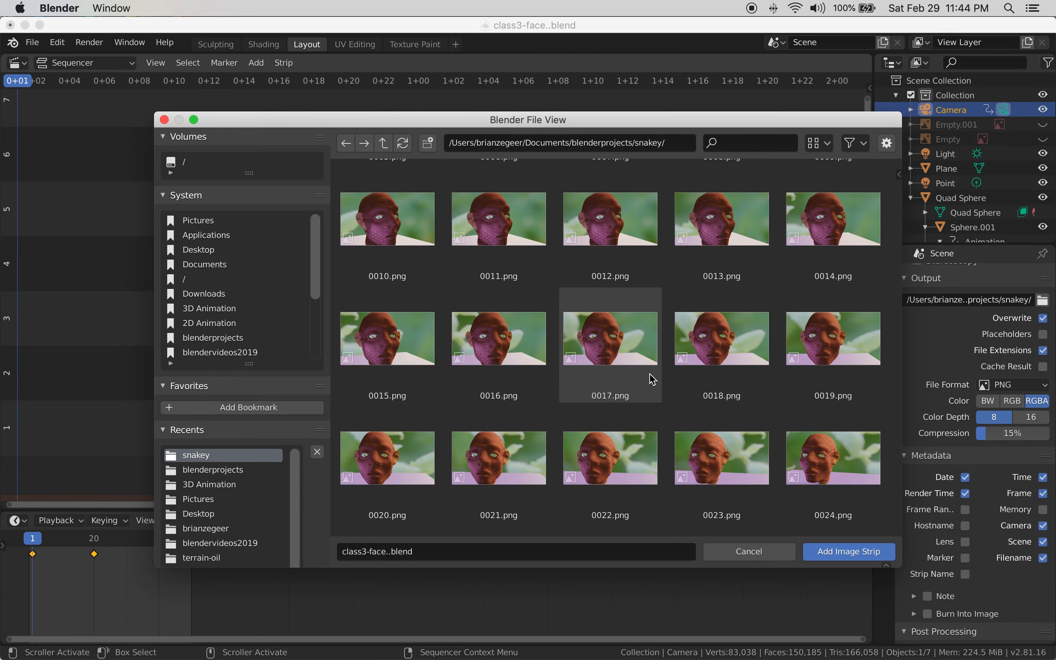
scroll(641, 380, "up", 2)
key("a")
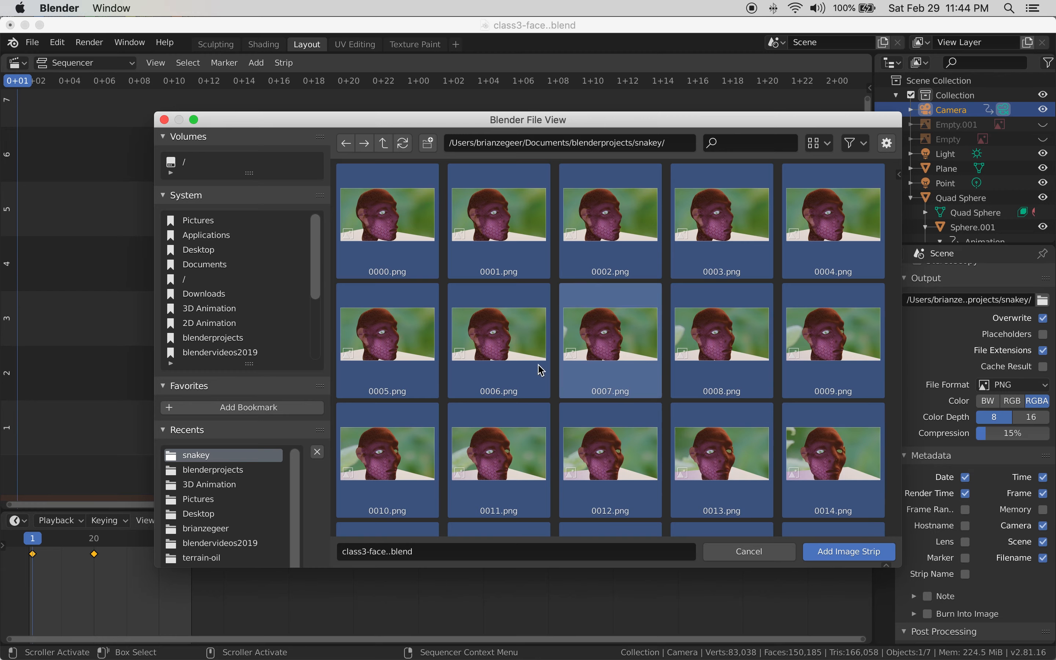
left_click(853, 555)
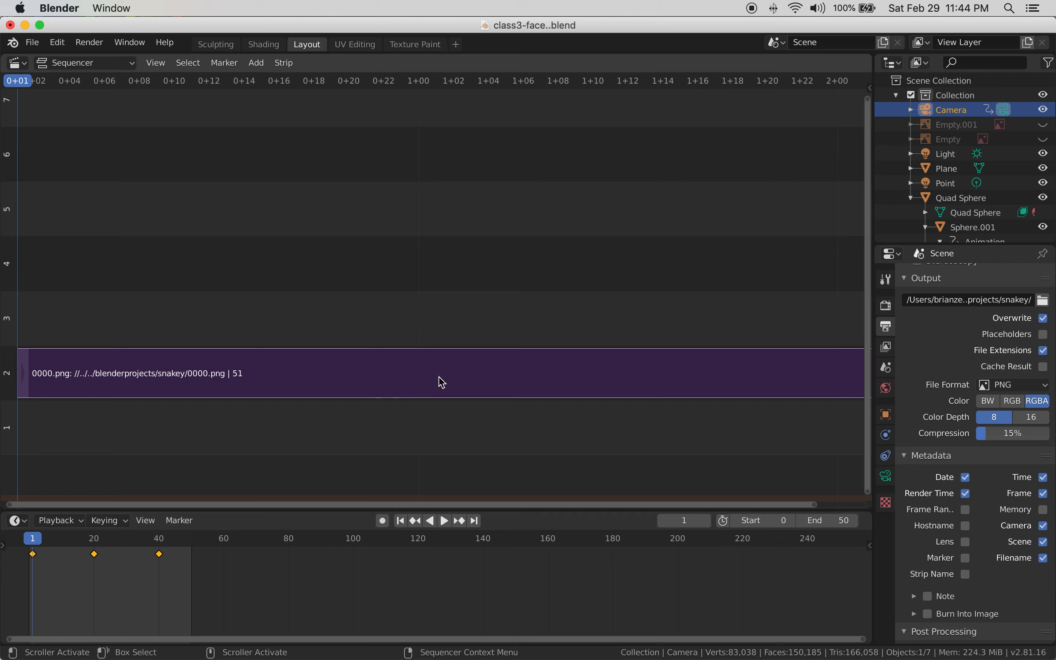
- Move the playhead to frame 0 and shift the image strip on channel 2 to start there
scroll(683, 328, "down", 4)
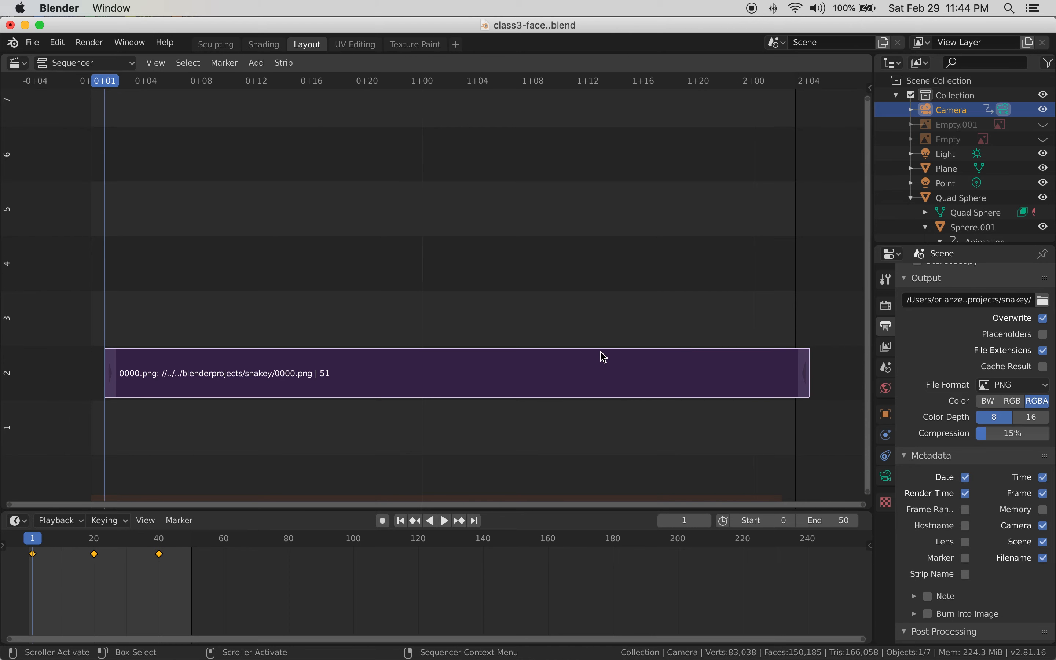
scroll(601, 355, "down", 1)
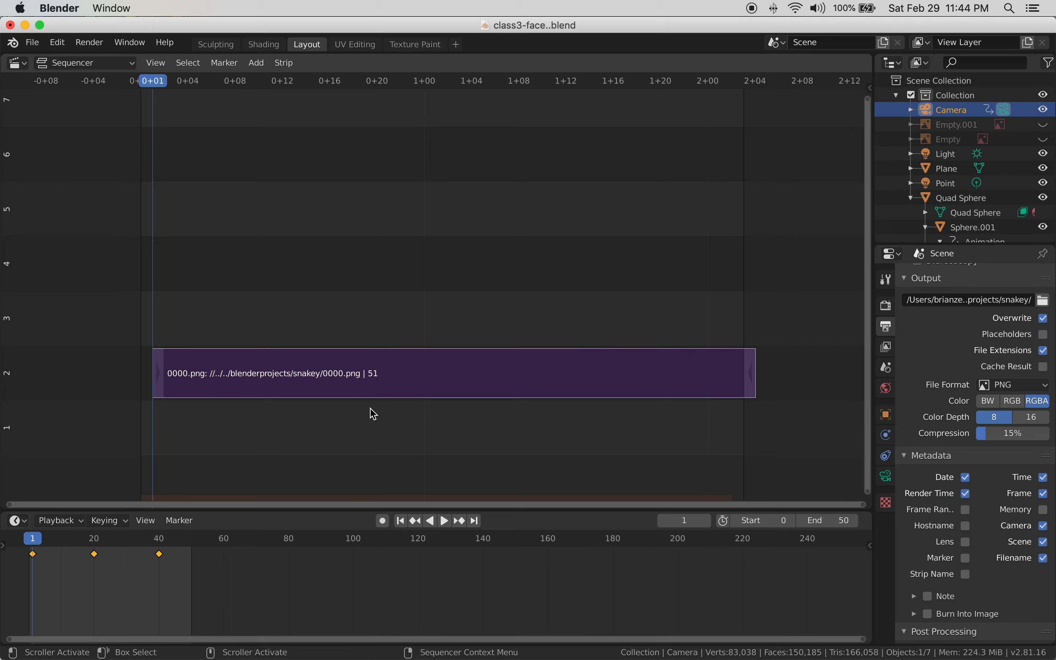
left_click_drag(151, 80, 142, 80)
left_click(445, 374)
left_click_drag(445, 374, 433, 372)
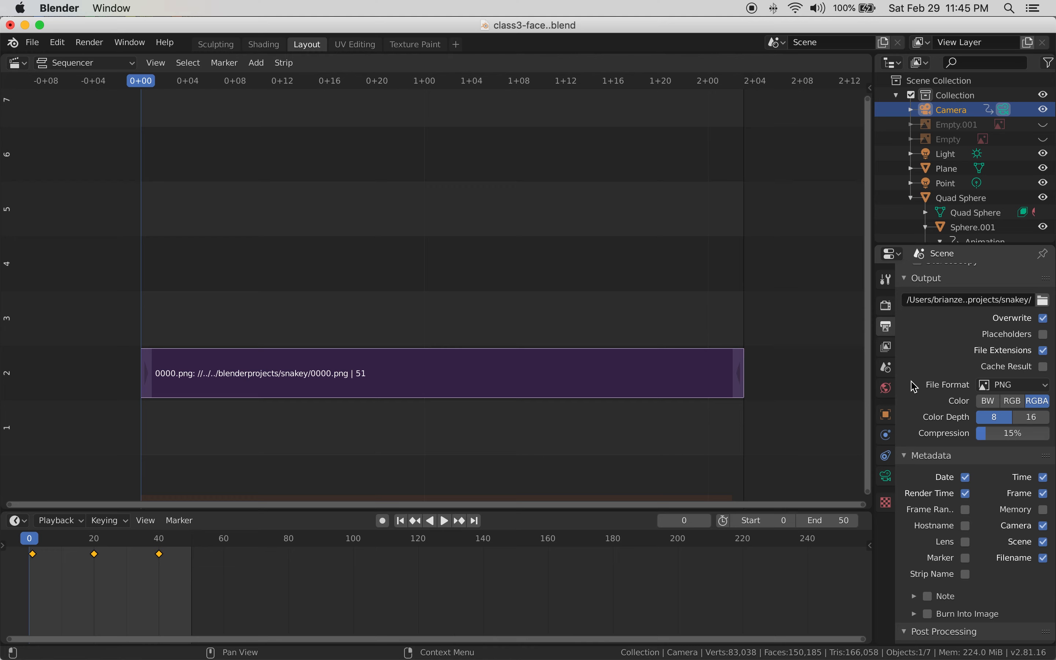
- Examine the scene's output, metadata and post-processing settings and the available render commands
scroll(1000, 528, "down", 3)
scroll(982, 436, "up", 5)
left_click(886, 307)
left_click(892, 325)
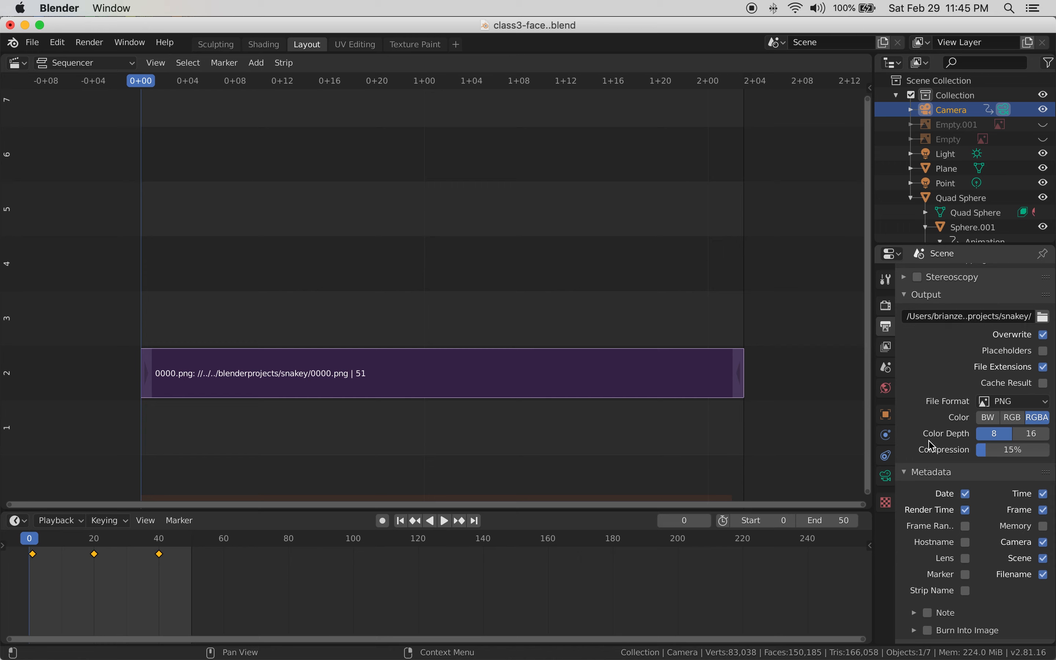
scroll(940, 438, "down", 4)
scroll(942, 438, "down", 2)
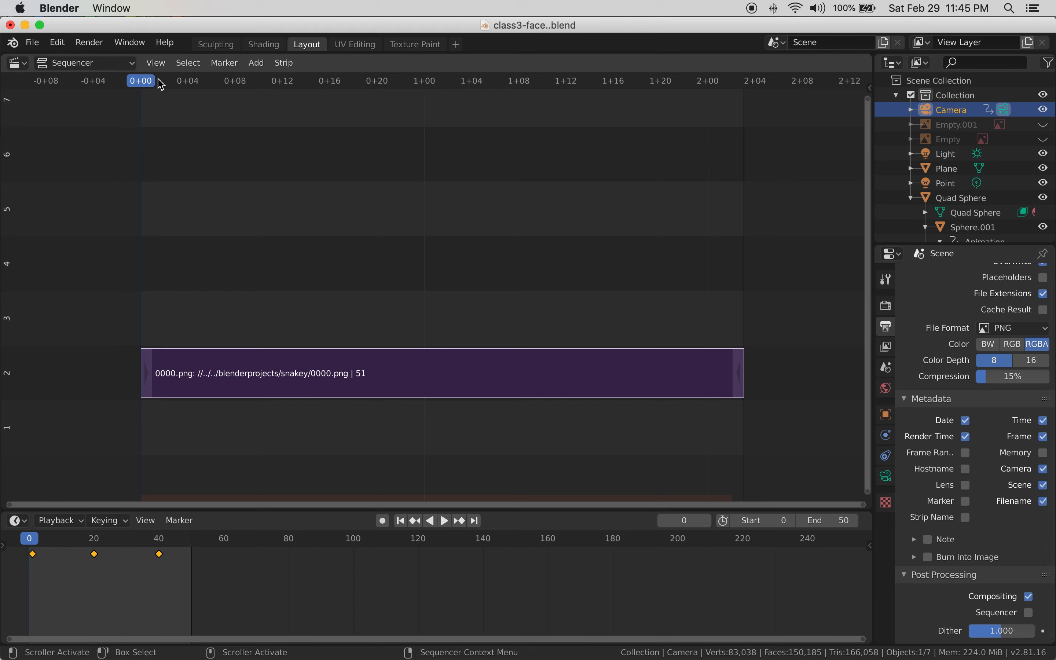
left_click(89, 42)
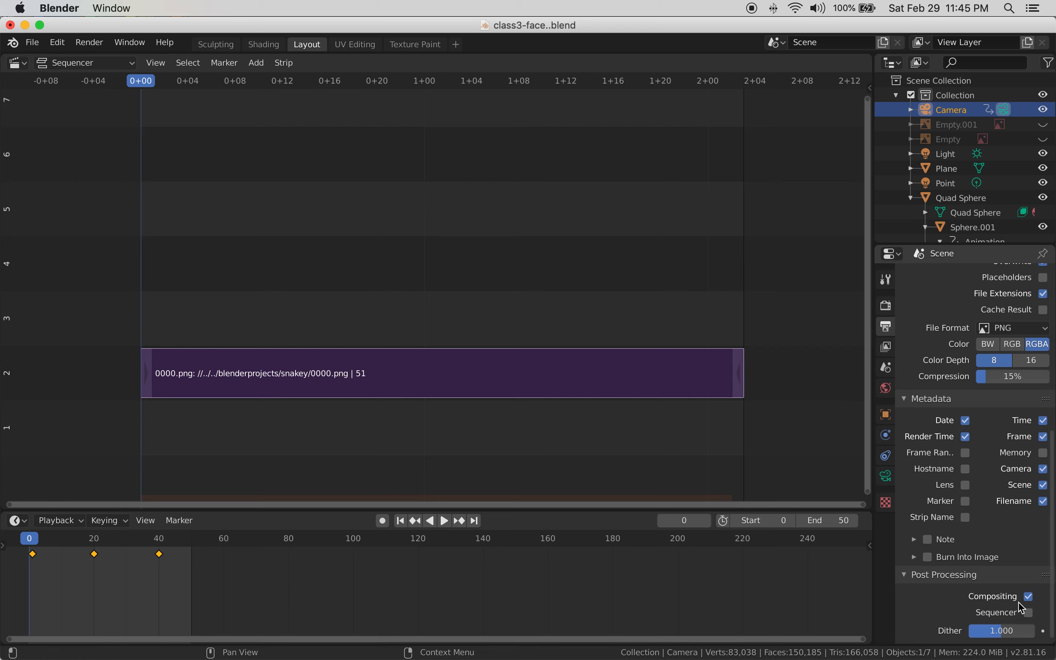
- Change the render output file format to FFmpeg video
scroll(994, 428, "up", 5)
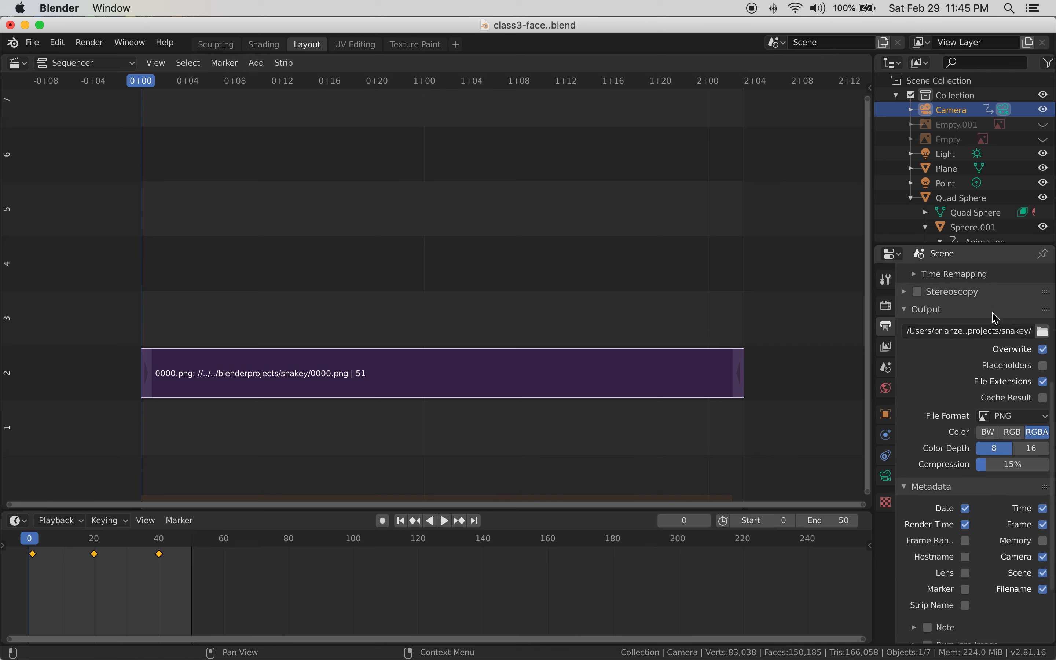
left_click(1021, 417)
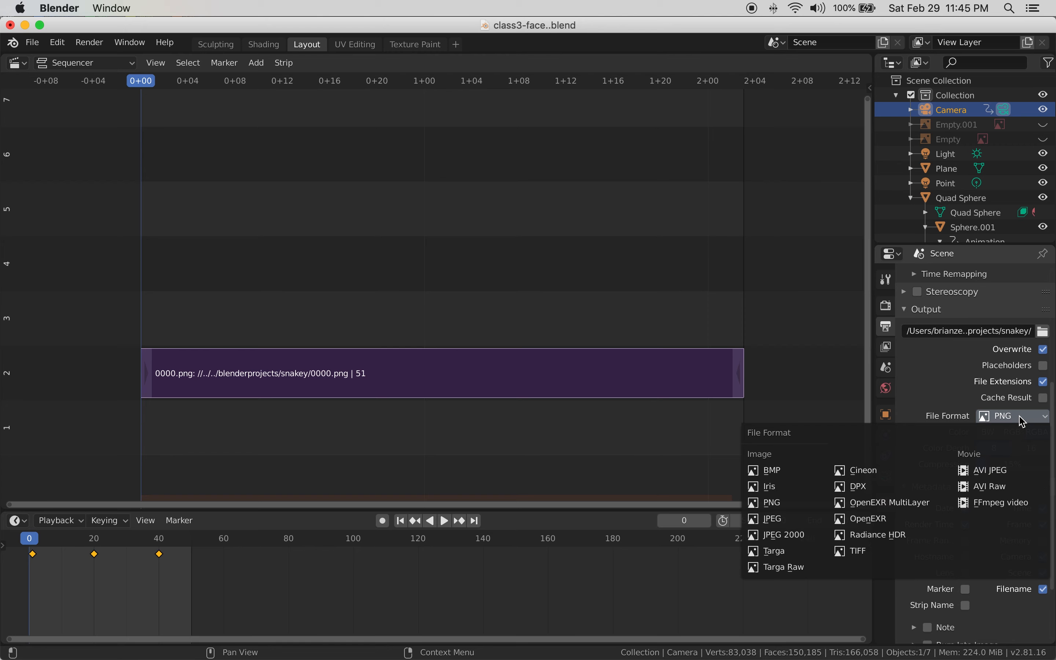
left_click(1022, 418)
left_click(1021, 418)
left_click(1018, 418)
left_click(1003, 508)
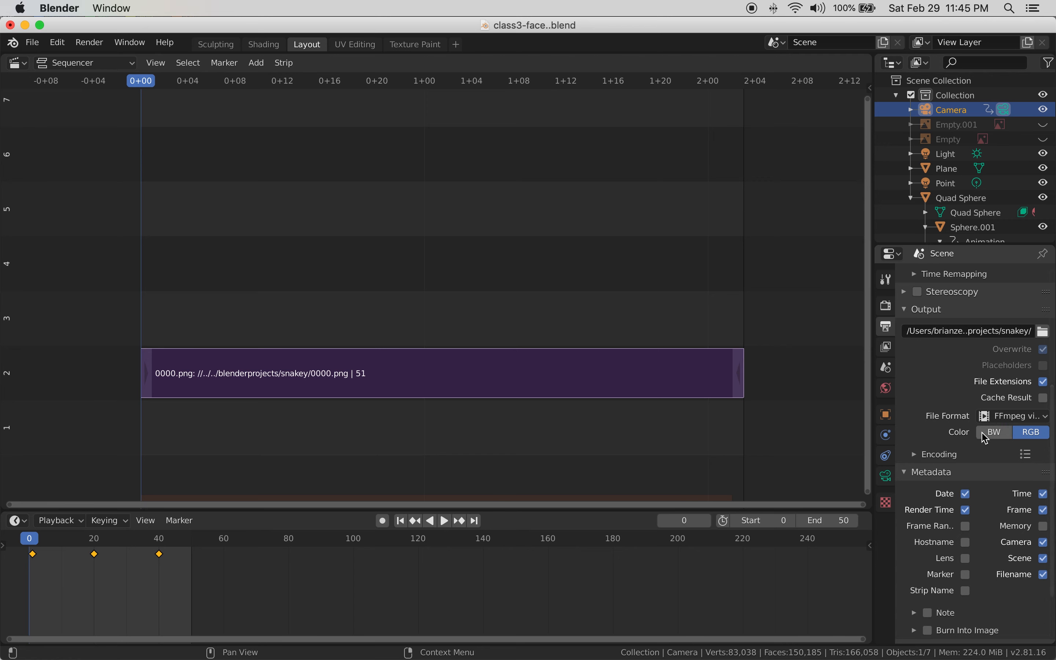
- Expand the Encoding settings, set the container to MPEG-4, and check the video and audio codec options
scroll(988, 461, "down", 2)
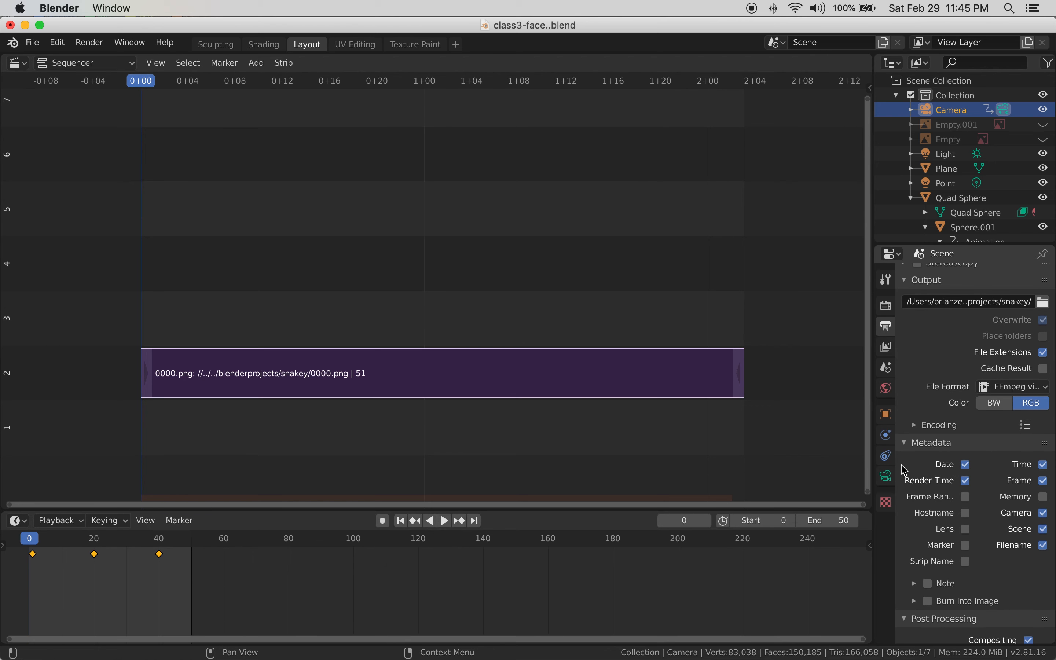
left_click(917, 426)
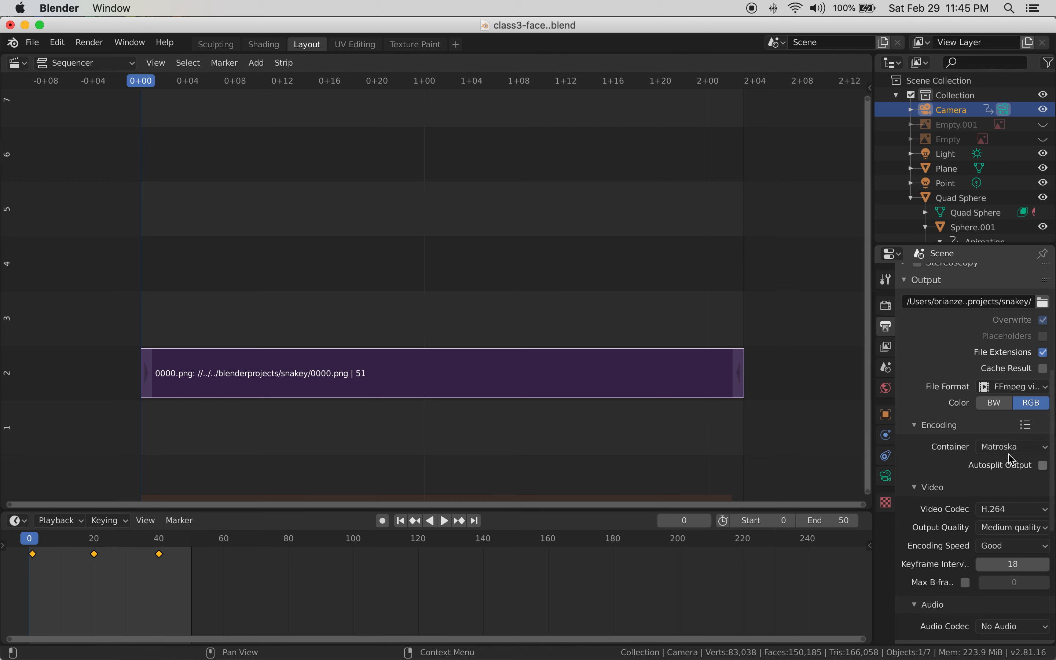
left_click(1041, 447)
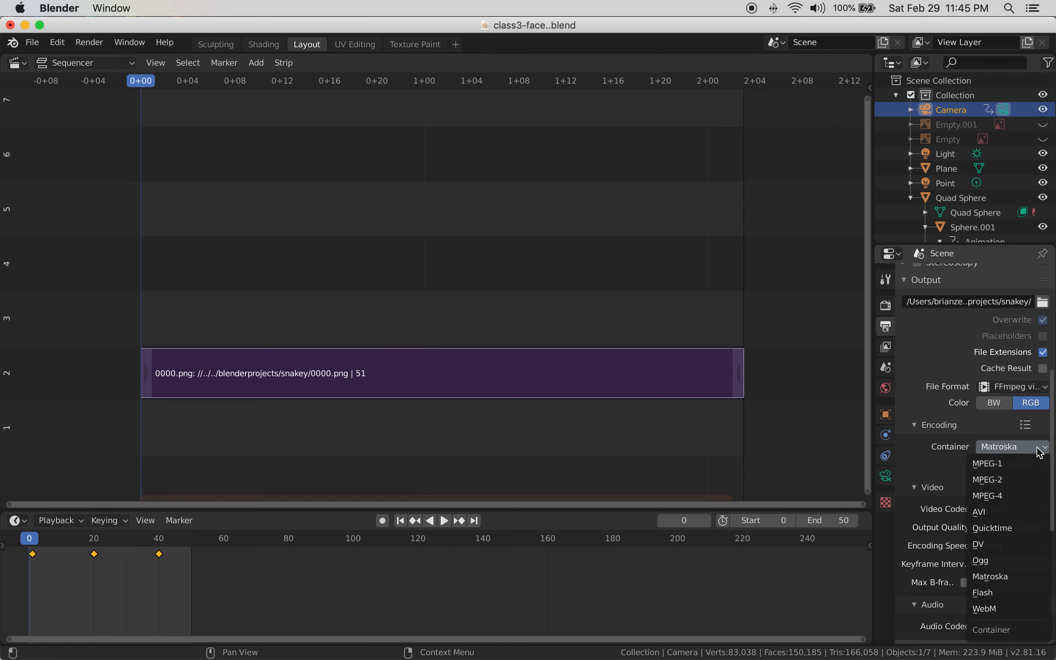
left_click(1001, 498)
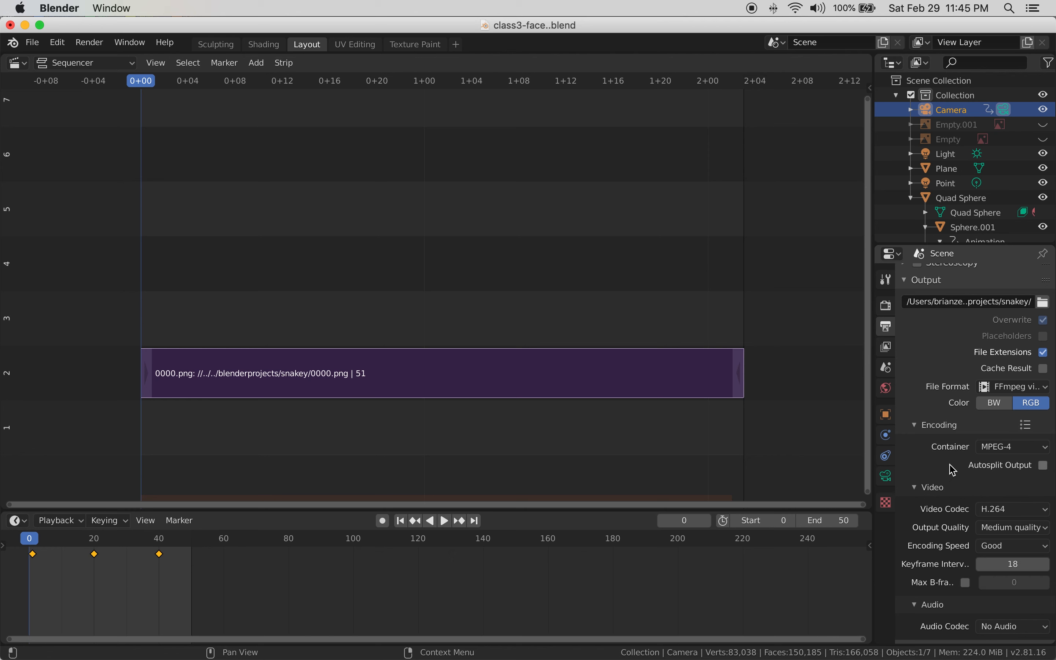
scroll(936, 470, "down", 3)
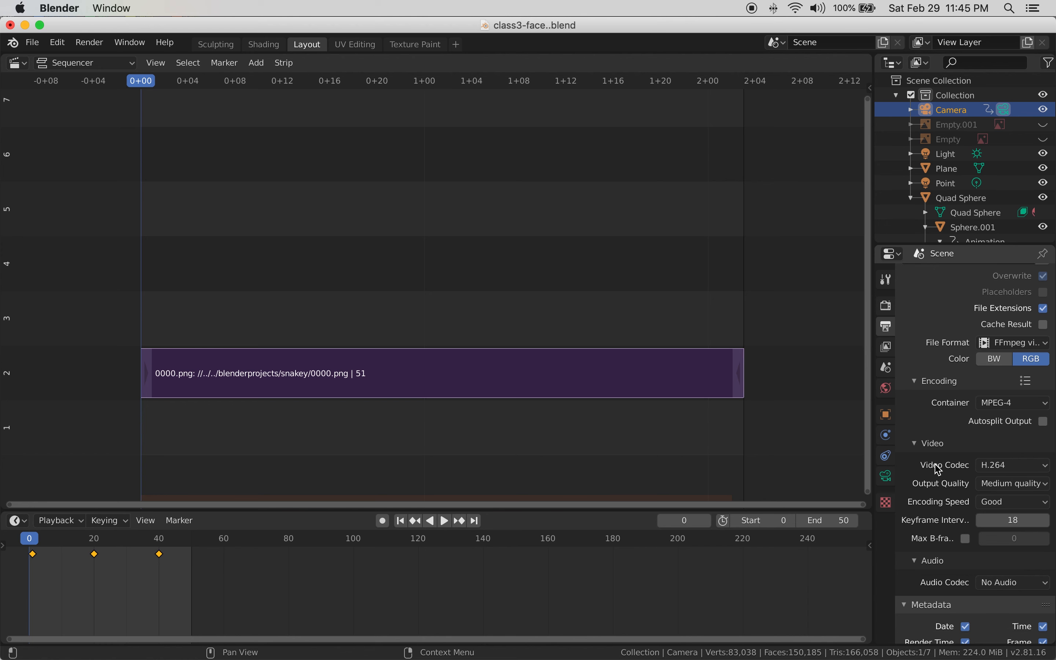
scroll(982, 436, "down", 3)
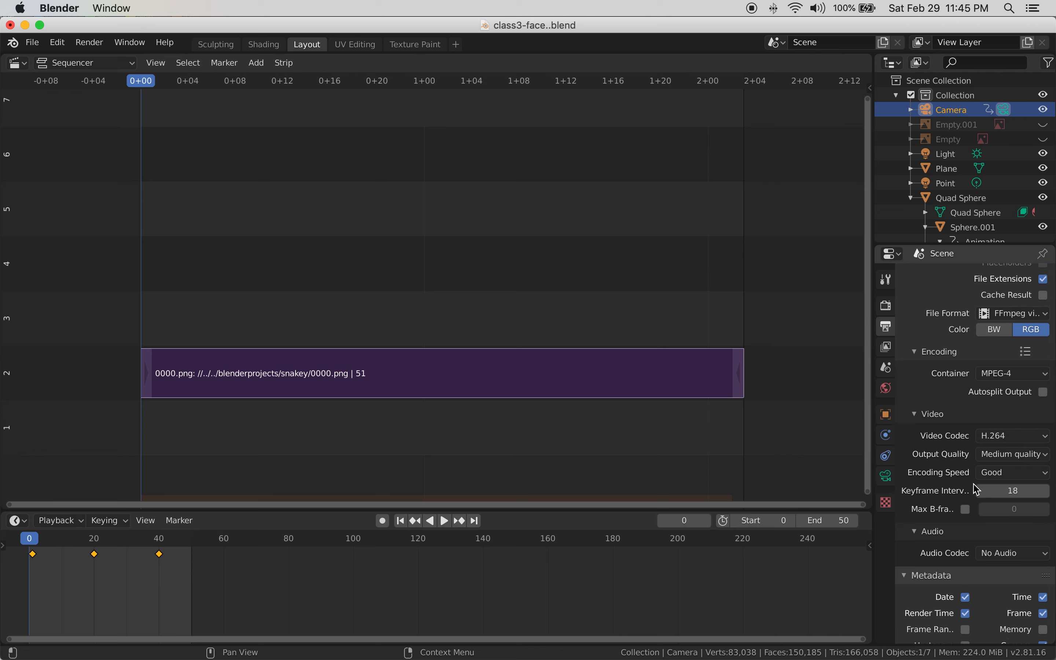